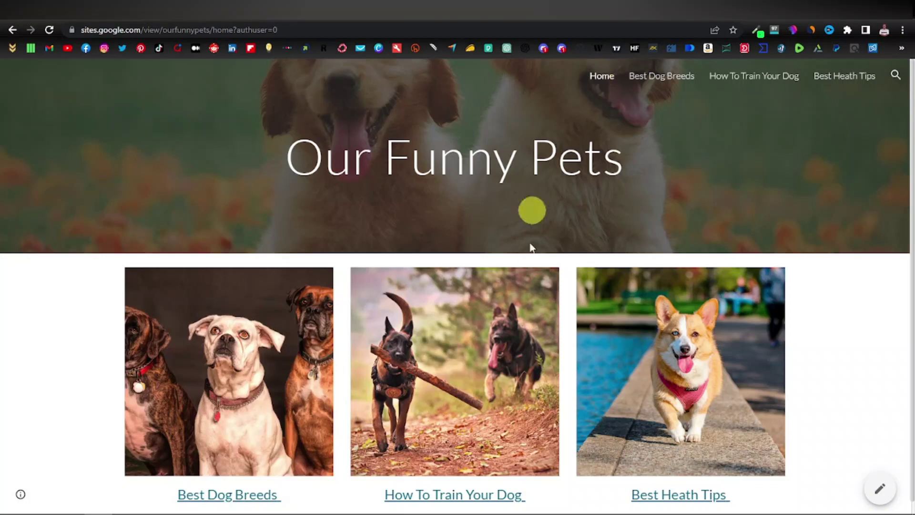
pyautogui.scroll(-1, 567, 259)
pyautogui.scroll(1, 568, 265)
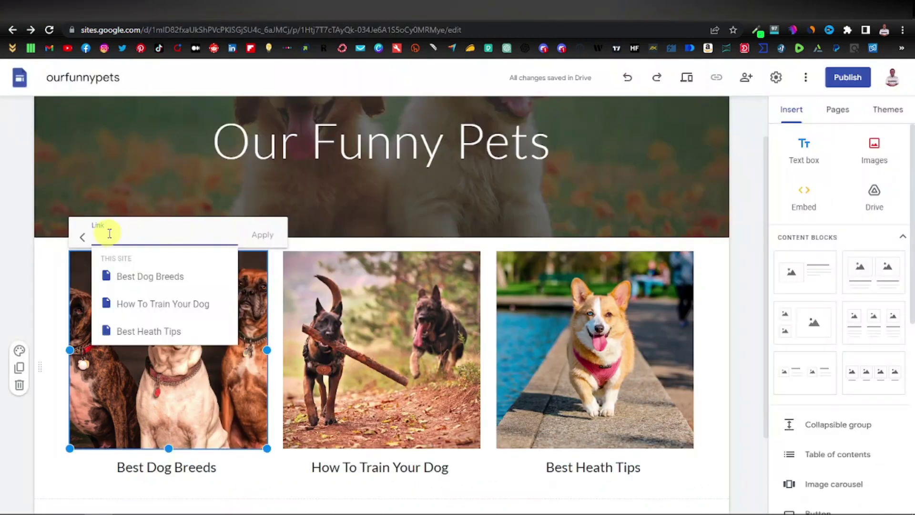
# Link the image of the three dogs and its caption below to the Best Dog Breeds page
pyautogui.click(149, 281)
pyautogui.click(263, 235)
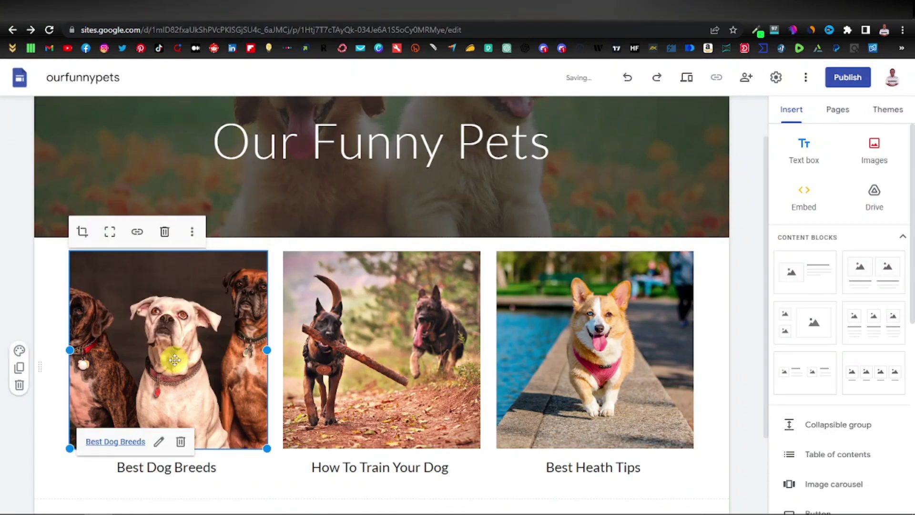
pyautogui.tripleClick(204, 467)
pyautogui.click(368, 430)
pyautogui.click(190, 347)
pyautogui.click(300, 430)
# Link the image of the two dogs running with a stick to the How To Train Your Dog page
pyautogui.click(373, 341)
pyautogui.click(391, 340)
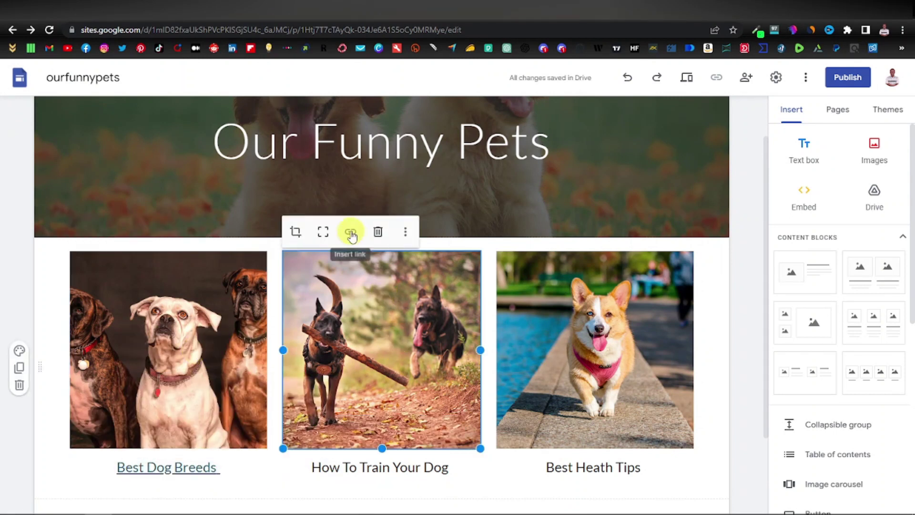
pyautogui.click(351, 230)
pyautogui.click(448, 300)
pyautogui.click(473, 233)
# Link the caption under the running dogs image to the How To Train Your Dog page
pyautogui.click(429, 465)
pyautogui.tripleClick(429, 465)
pyautogui.click(581, 430)
pyautogui.click(398, 378)
pyautogui.click(499, 431)
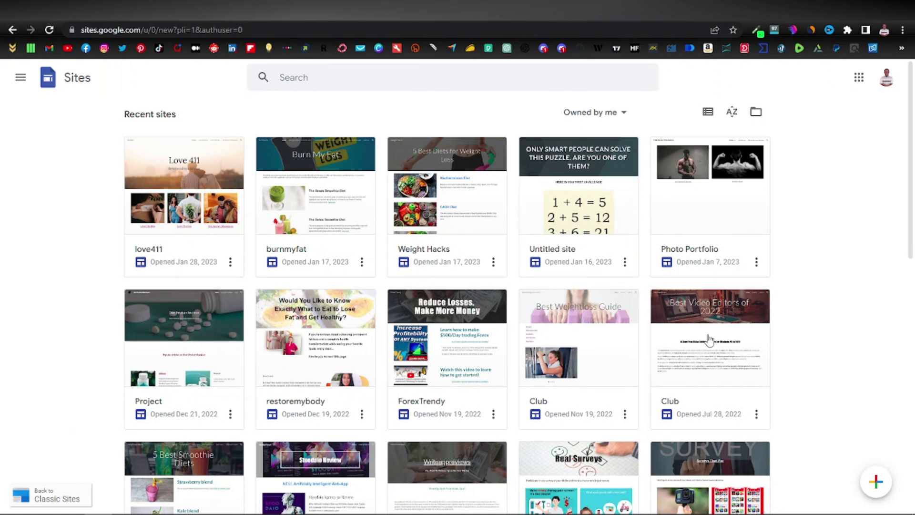
# Create a new blank site and name its document ourfunnypets
pyautogui.moveTo(878, 486)
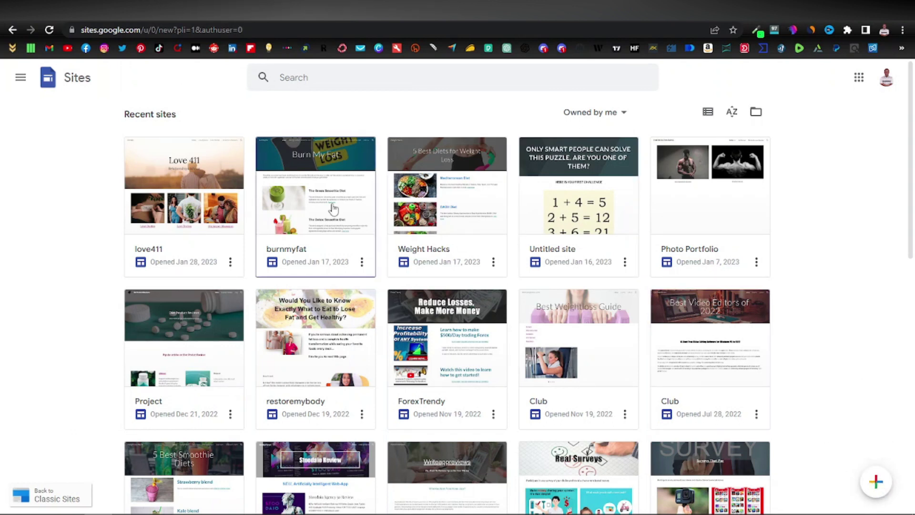
pyautogui.click(877, 484)
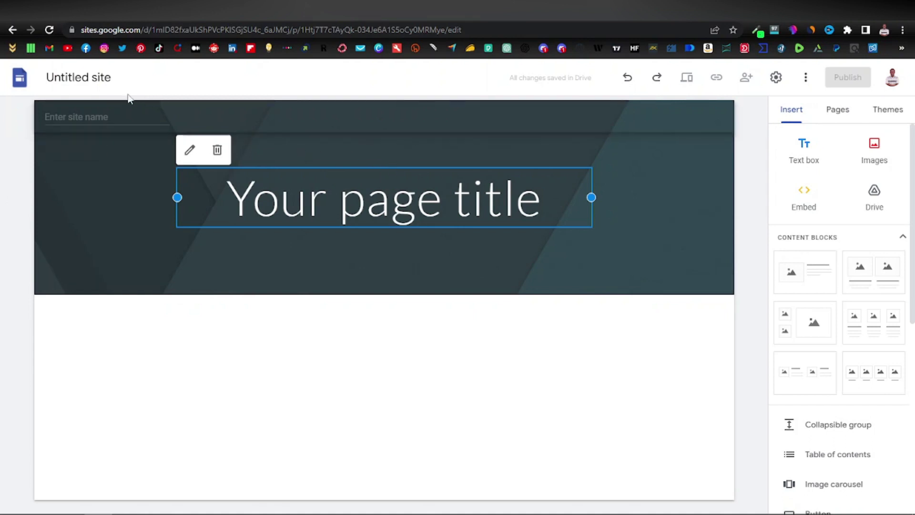
pyautogui.click(108, 77)
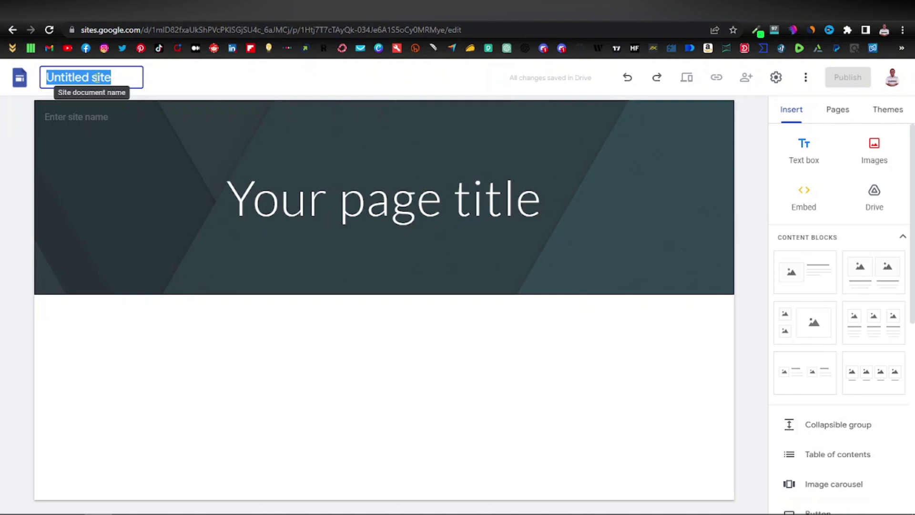
pyautogui.write('O')
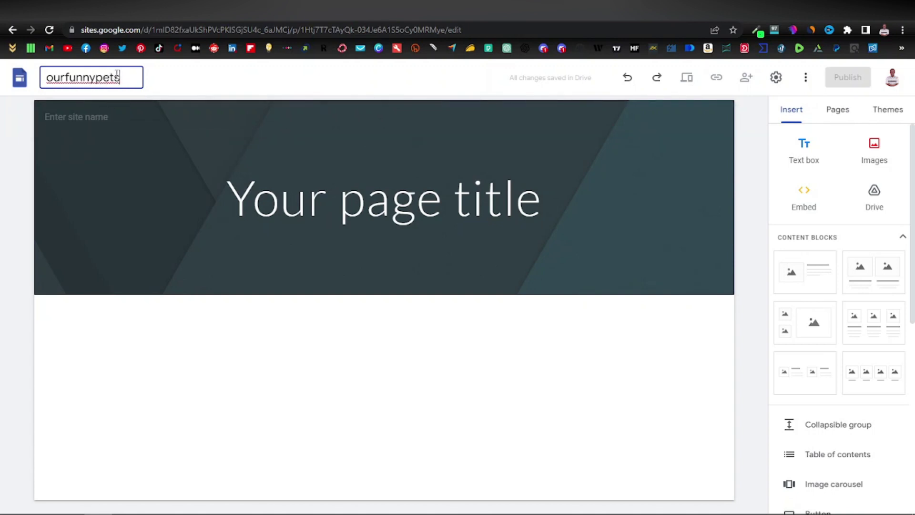
# Copy the document name ourfunnypets into the site name field of the header
pyautogui.doubleClick(117, 77)
pyautogui.rightClick(75, 76)
pyautogui.click(97, 143)
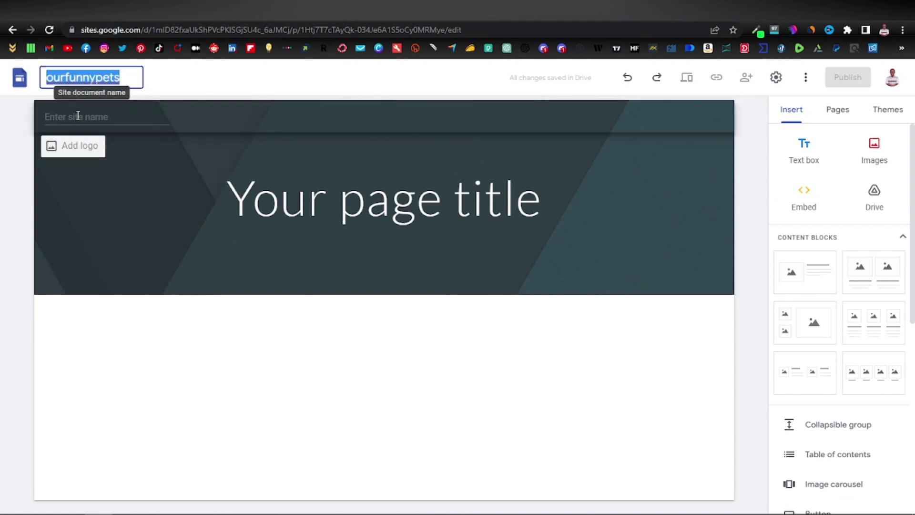
pyautogui.click(77, 116)
# Edit the site name in the header into separate capitalized words reading Our Funny Pets
pyautogui.click(48, 116)
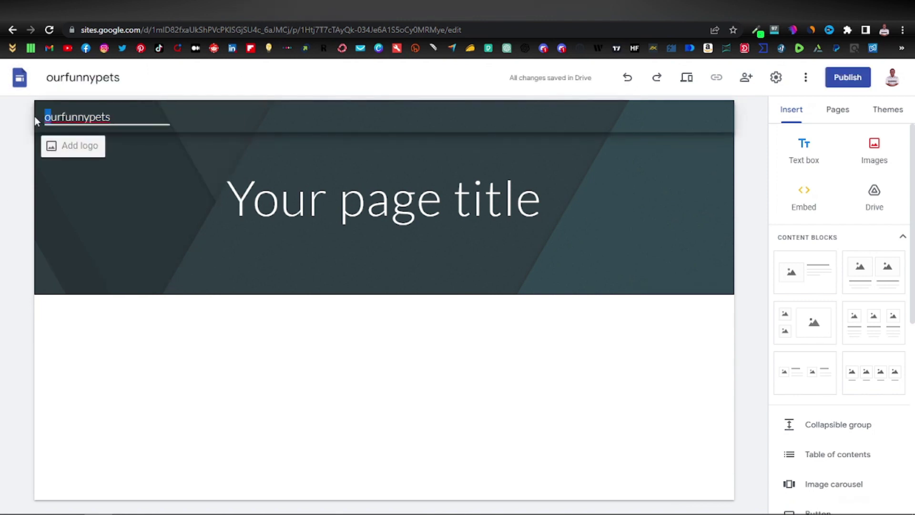
pyautogui.write('O')
pyautogui.press('Right')
pyautogui.press('Right')
pyautogui.write('F')
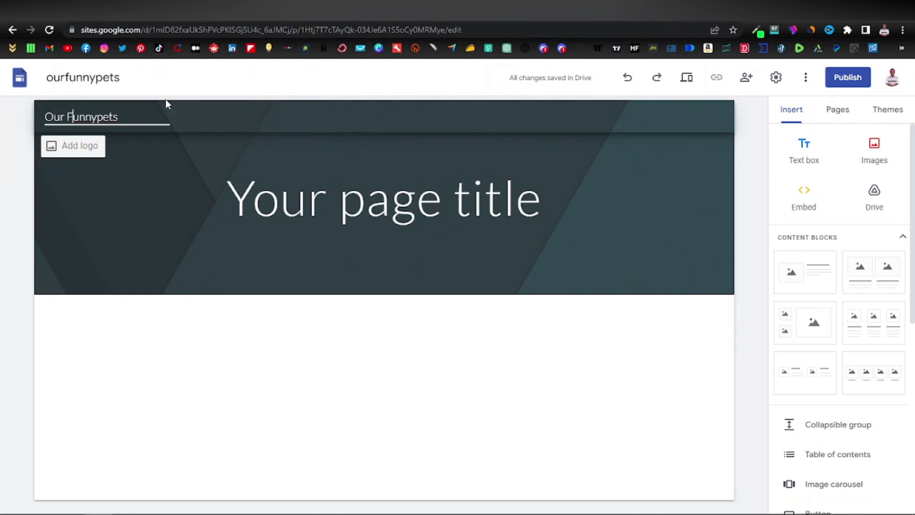
pyautogui.press('Right')
pyautogui.press('Right')
pyautogui.press('Right')
pyautogui.press('Right')
pyautogui.press('Delete')
pyautogui.write('P')
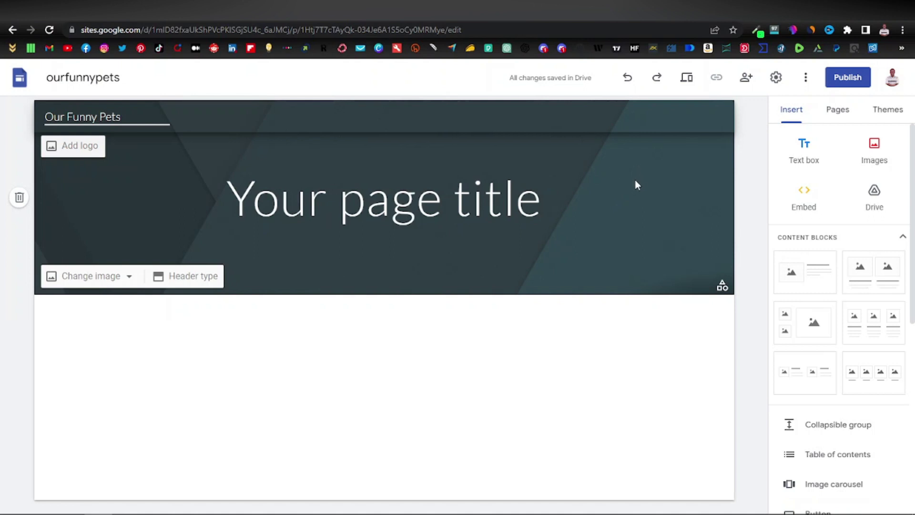
# Switch to Pexels and search the free stock photos for dogs
pyautogui.click(539, 10)
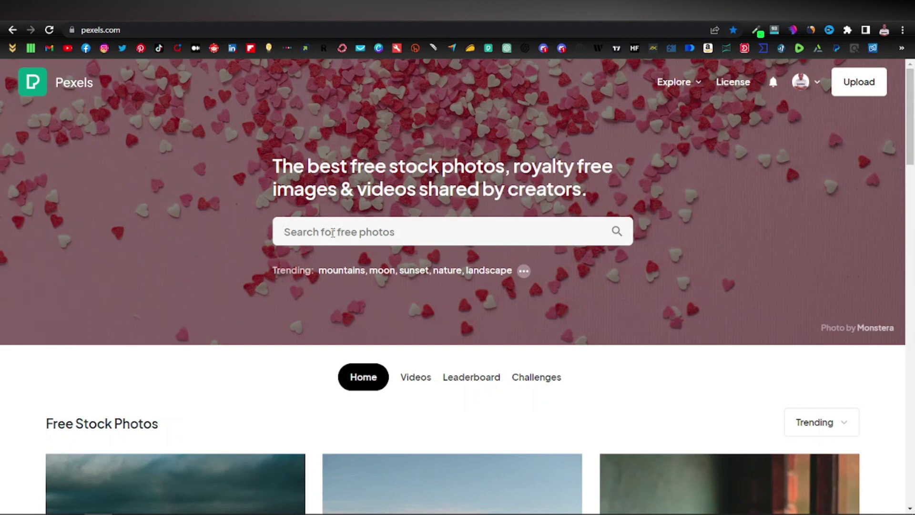
pyautogui.click(333, 232)
pyautogui.write('dogs')
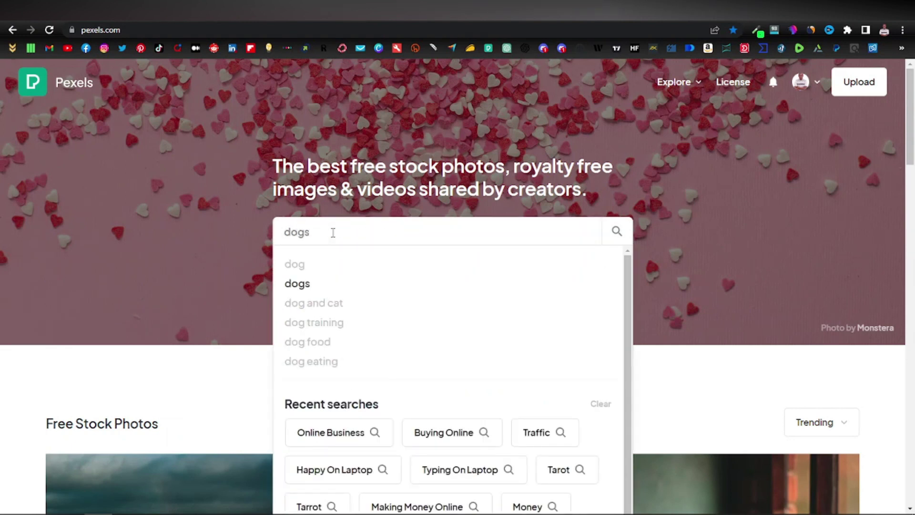
pyautogui.press('Return')
# Filter the dog photos to horizontal orientation
pyautogui.click(808, 255)
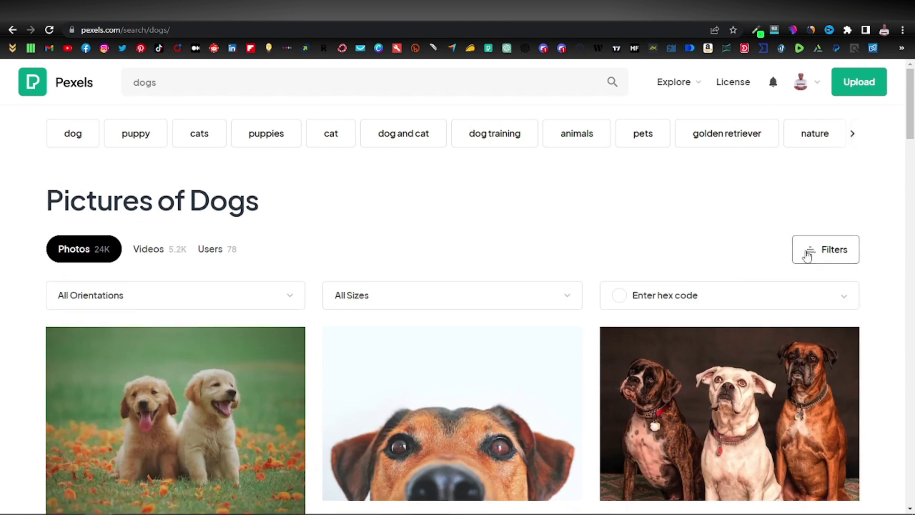
pyautogui.click(143, 301)
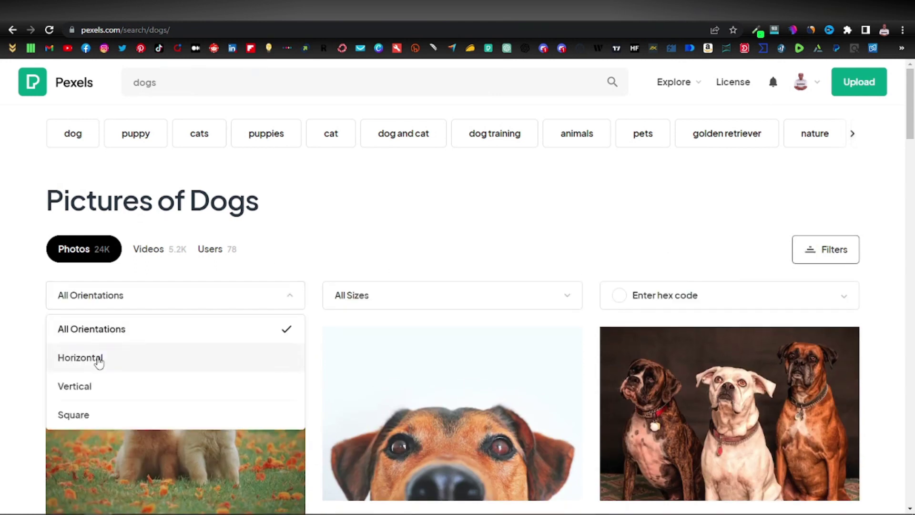
pyautogui.click(99, 358)
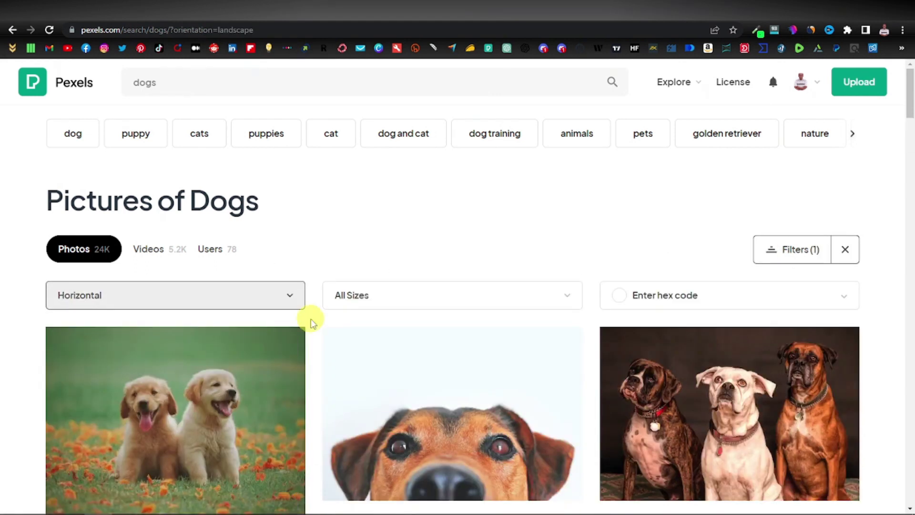
# Browse the filtered dog photos and download the one of two golden puppies among orange flowers
pyautogui.scroll(-4, 310, 317)
pyautogui.scroll(-6, 310, 320)
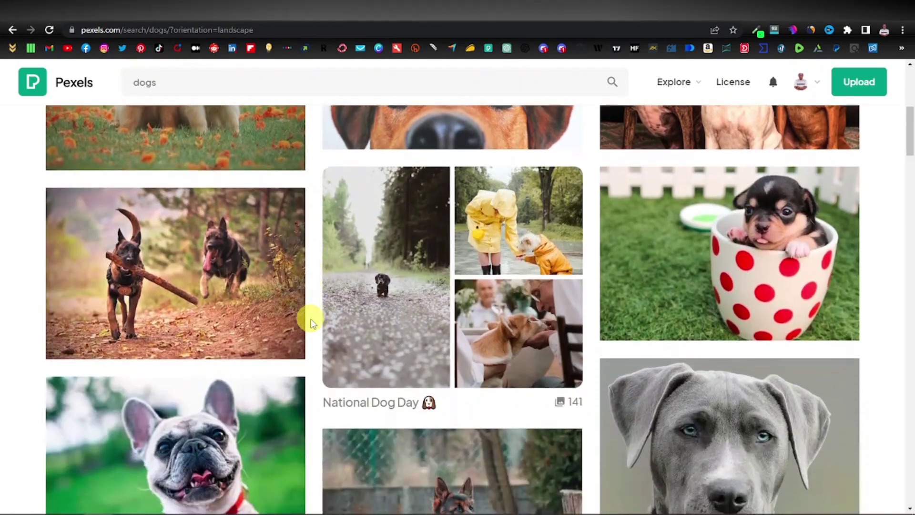
pyautogui.scroll(10, 310, 319)
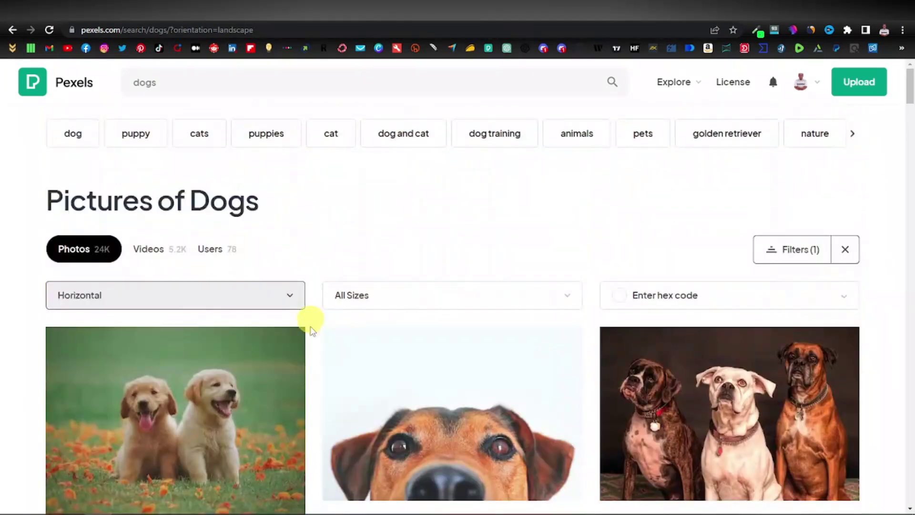
pyautogui.scroll(-3, 310, 317)
pyautogui.click(286, 331)
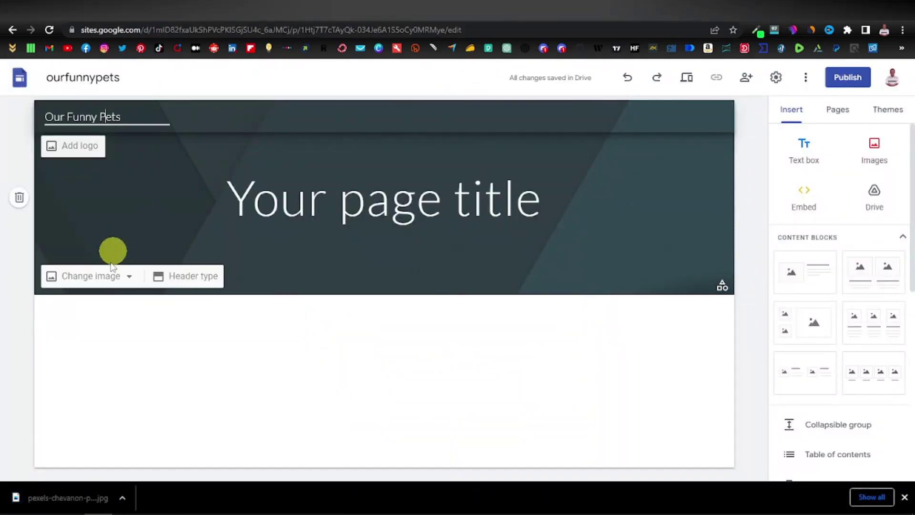
# Return to the site editor and upload the downloaded puppy photo as the header background image
pyautogui.click(126, 276)
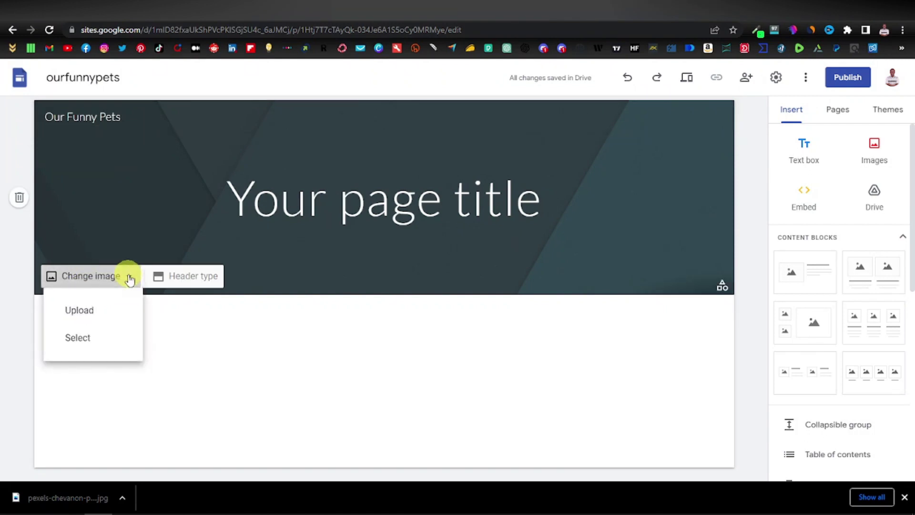
pyautogui.click(76, 318)
pyautogui.doubleClick(402, 257)
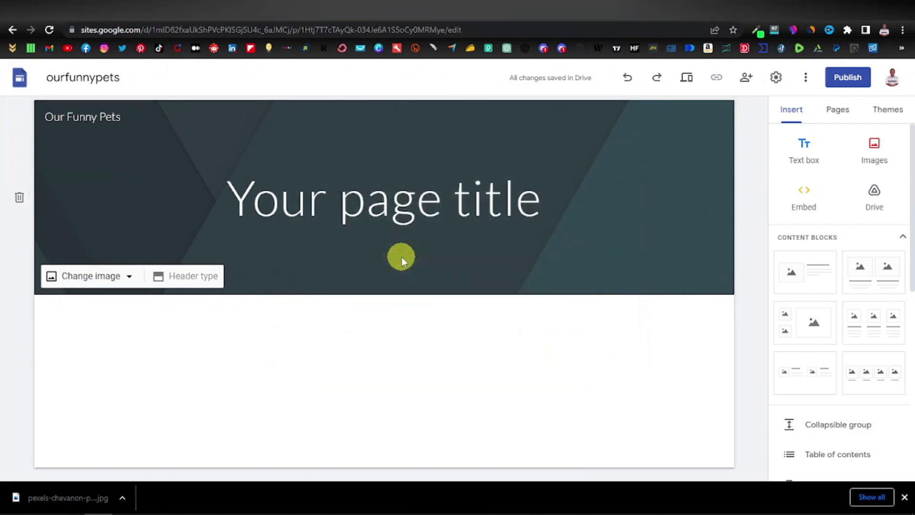
# Cut the text Our Funny Pets from the site name in the header
pyautogui.click(427, 209)
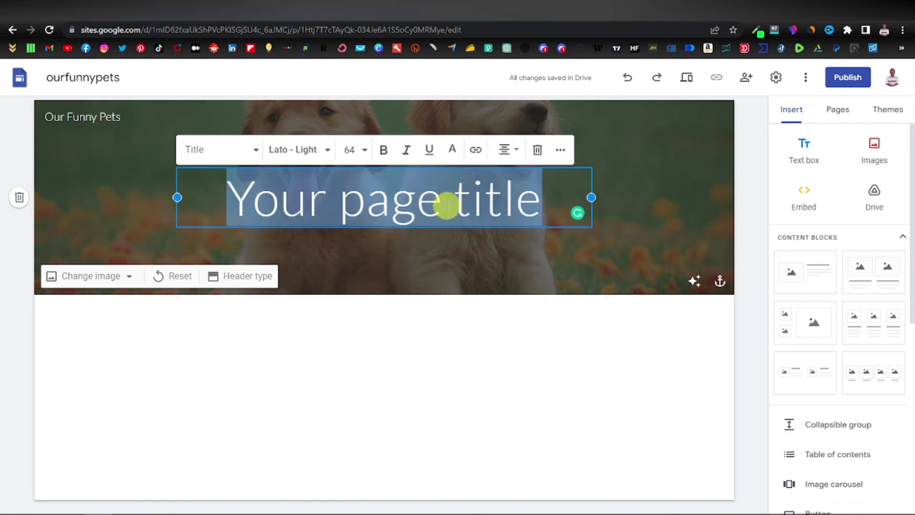
pyautogui.click(90, 116)
pyautogui.rightClick(93, 116)
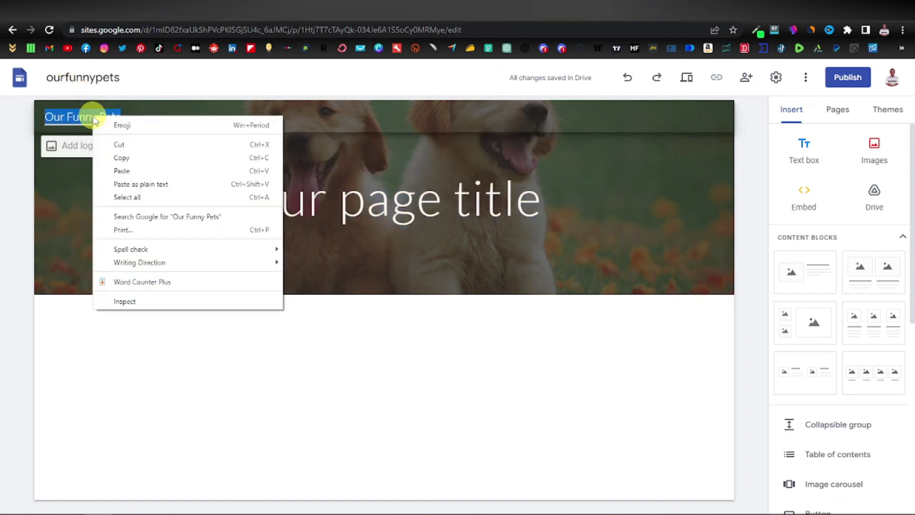
pyautogui.click(138, 144)
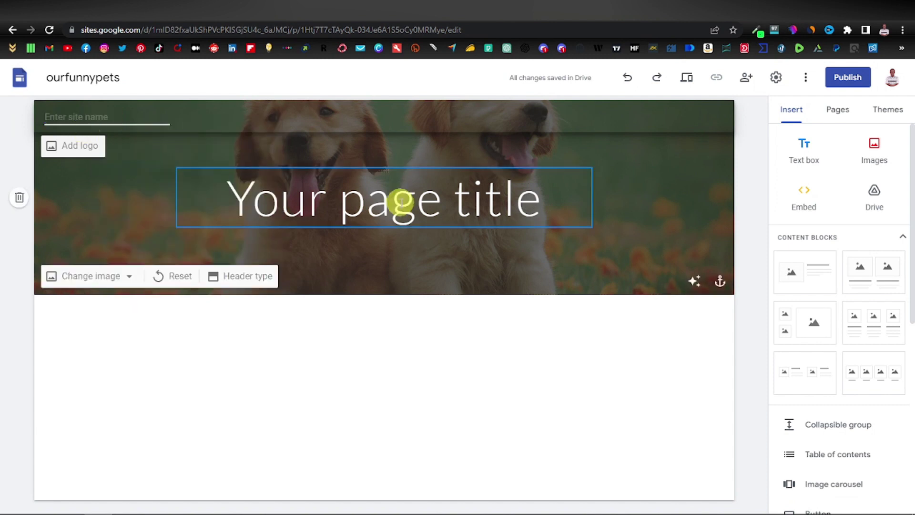
# Paste Our Funny Pets into the page title and delete the surrounding placeholder text
pyautogui.click(388, 200)
pyautogui.rightClick(388, 200)
pyautogui.click(439, 290)
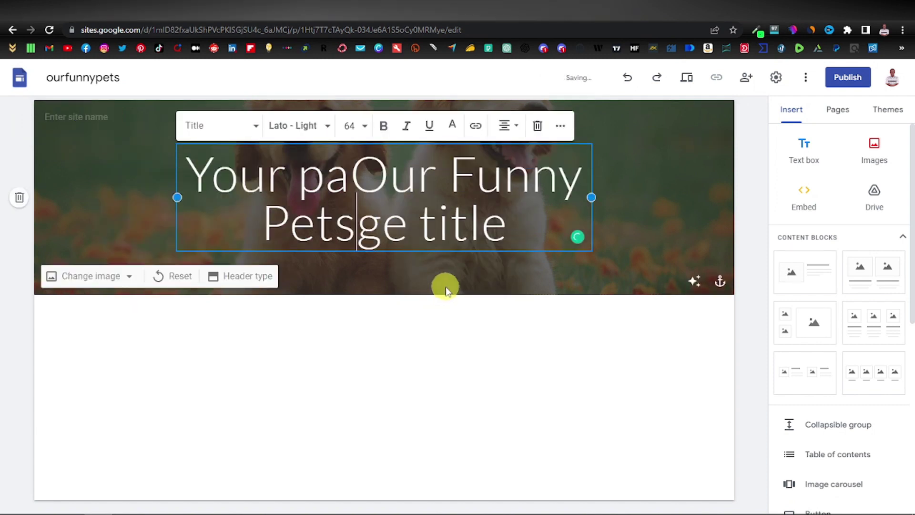
pyautogui.keyDown('shift'); pyautogui.click(500, 226); pyautogui.keyUp('shift')
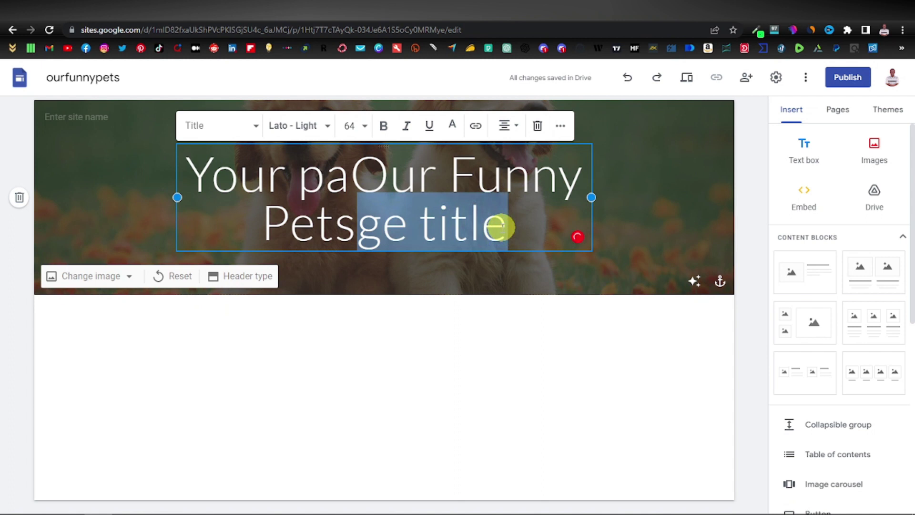
pyautogui.press('BackSpace')
pyautogui.click(344, 176)
pyautogui.hotkey('shift', 'Home')
pyautogui.press('BackSpace')
pyautogui.click(436, 258)
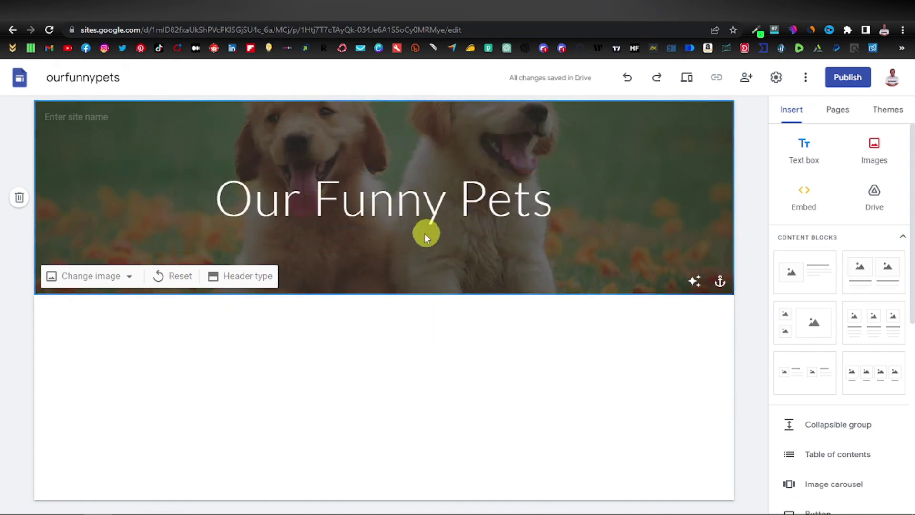
# Look through the fonts and text formatting options offered for the page title
pyautogui.tripleClick(406, 202)
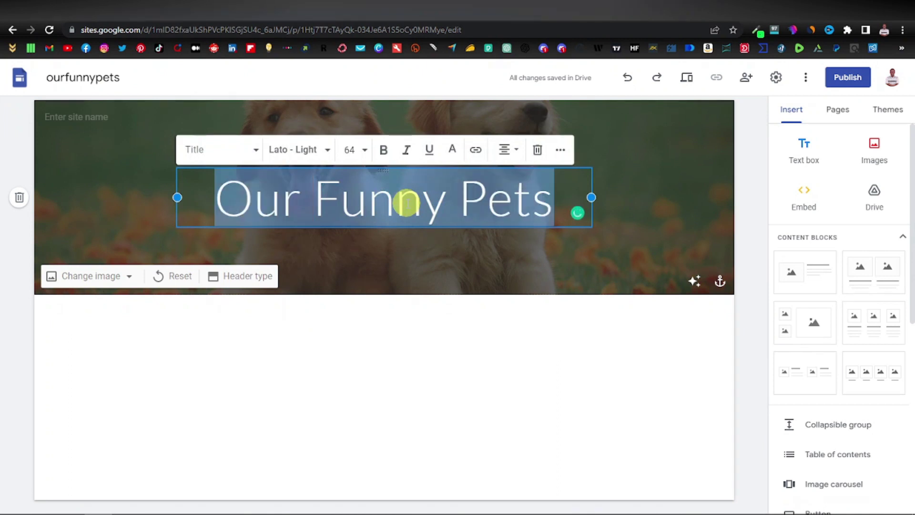
pyautogui.click(327, 150)
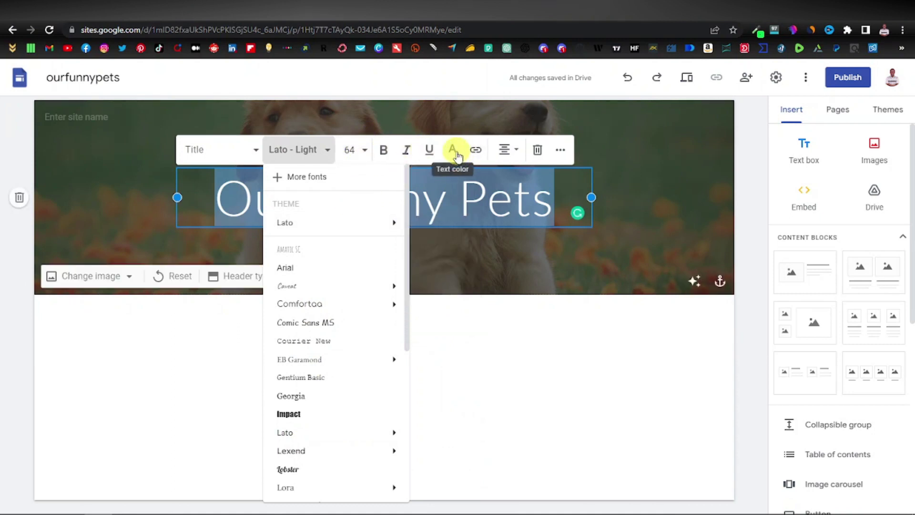
pyautogui.click(637, 237)
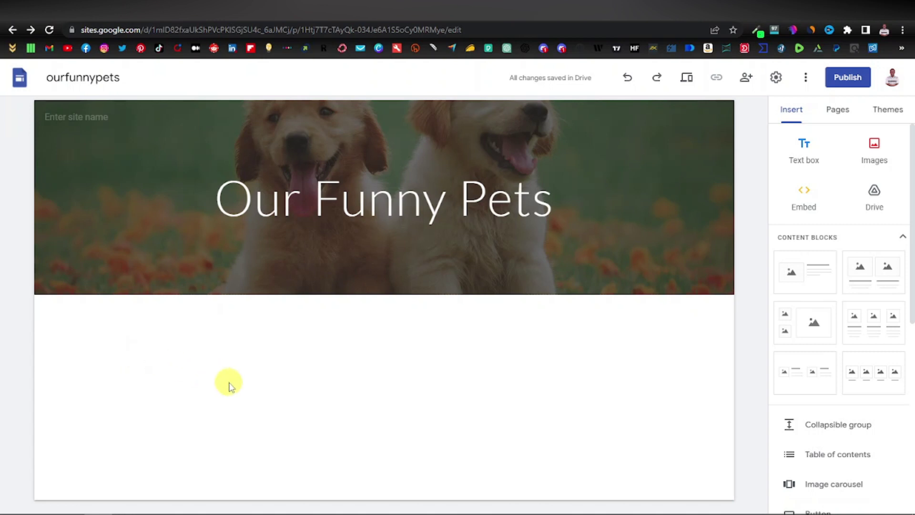
# Add a new page named Best Dog Breeds to the site
pyautogui.click(837, 114)
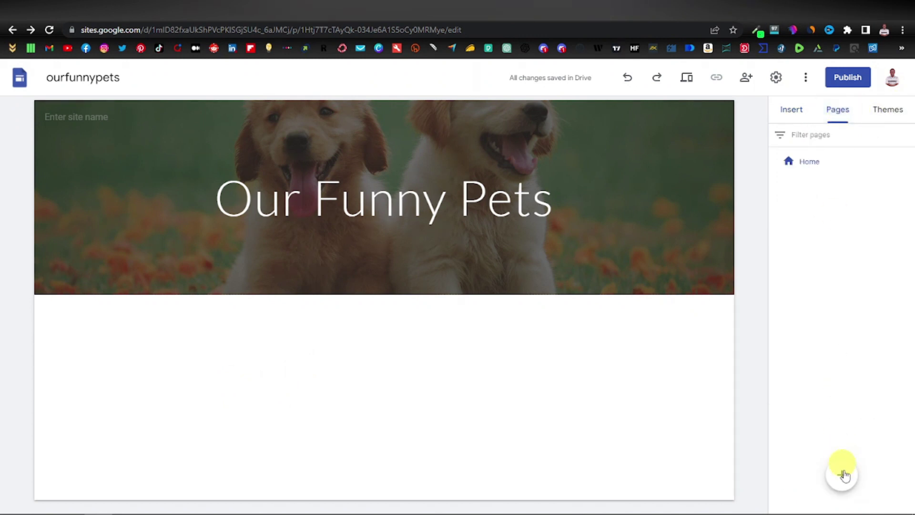
pyautogui.click(830, 476)
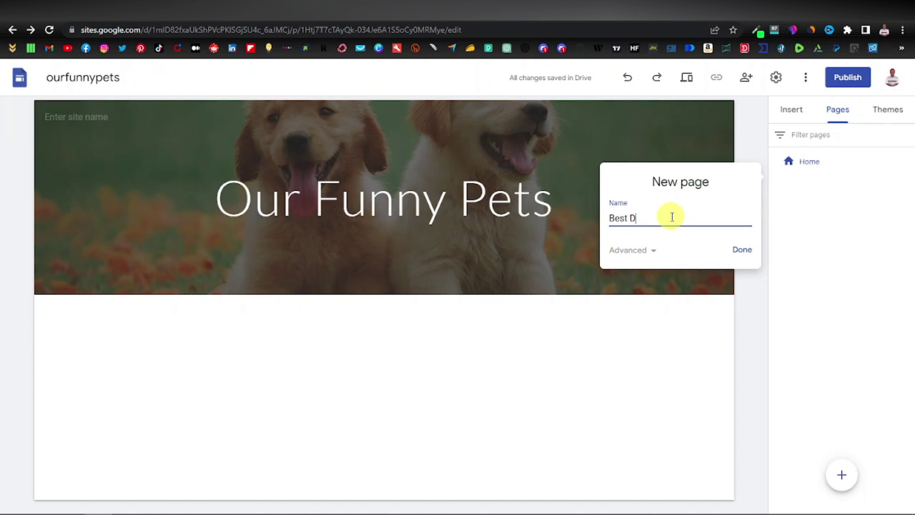
pyautogui.write('Best Dog Breeds')
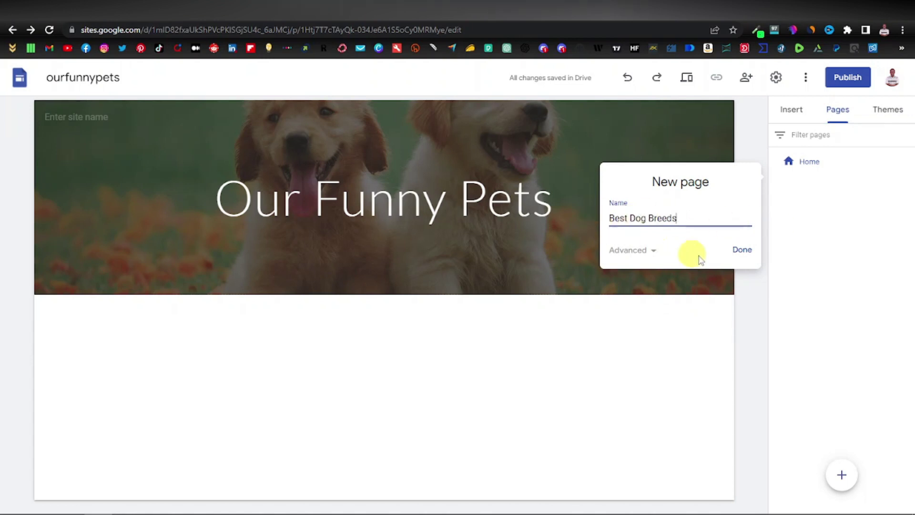
pyautogui.click(743, 249)
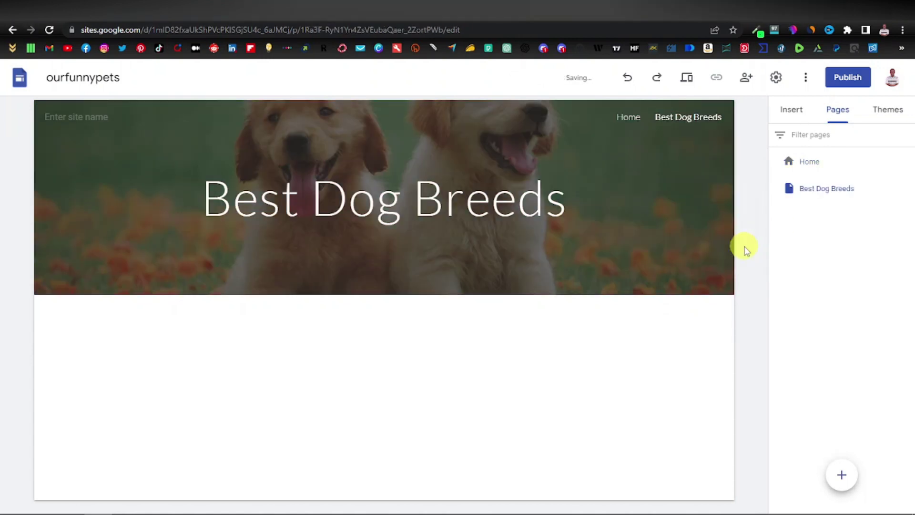
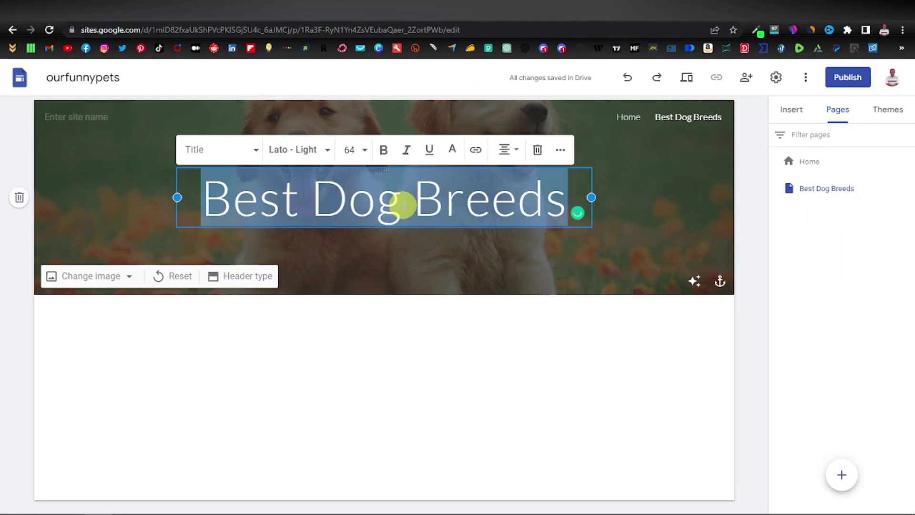
# Copy the page title, switch to ChatGPT and submit the prompt "what are the Best Dog Breeds for families"
pyautogui.rightClick(403, 205)
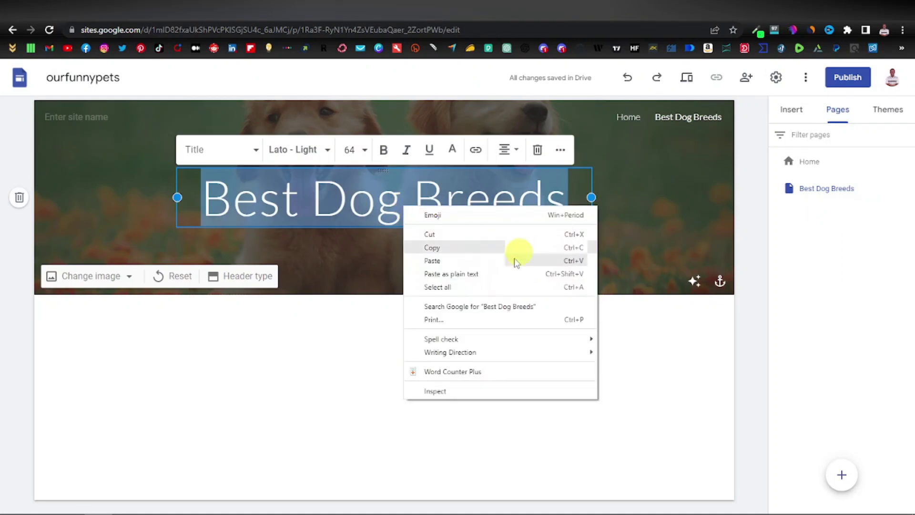
pyautogui.click(460, 248)
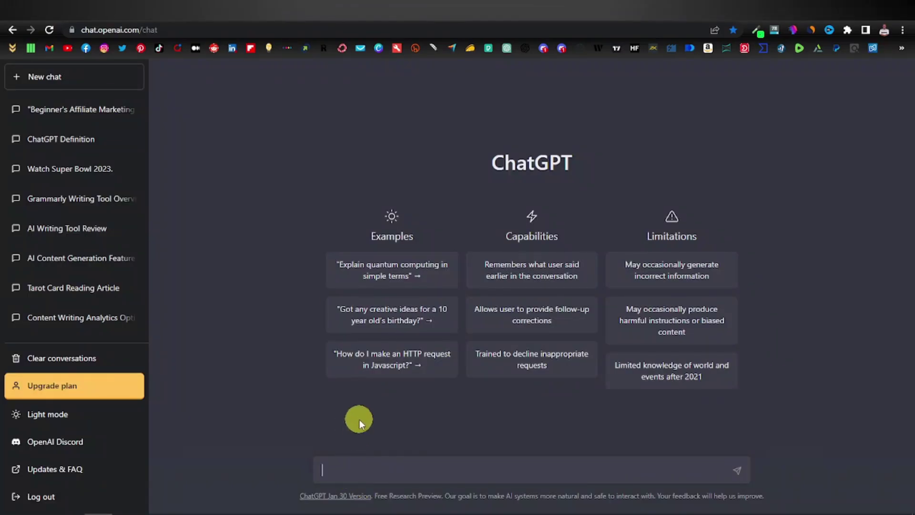
pyautogui.write('what are the')
pyautogui.hotkey('ctrl', 'v')
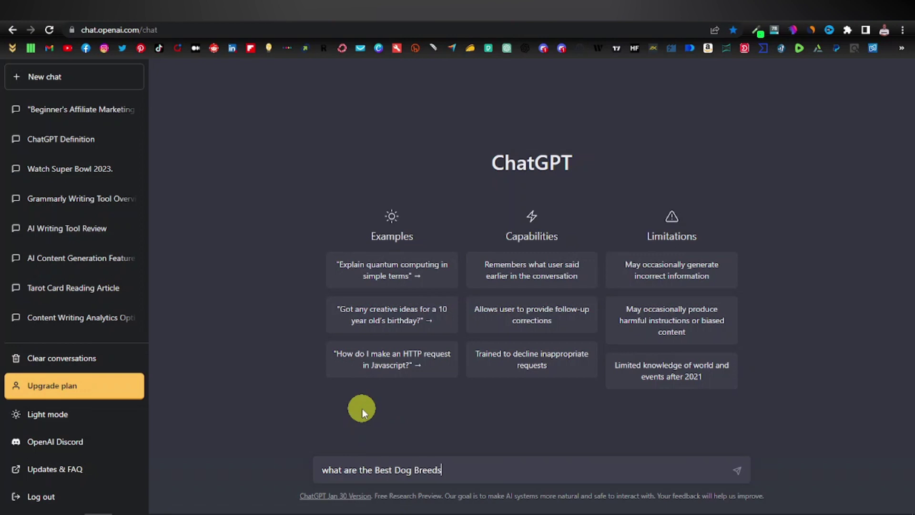
pyautogui.write('for families')
pyautogui.press('Return')
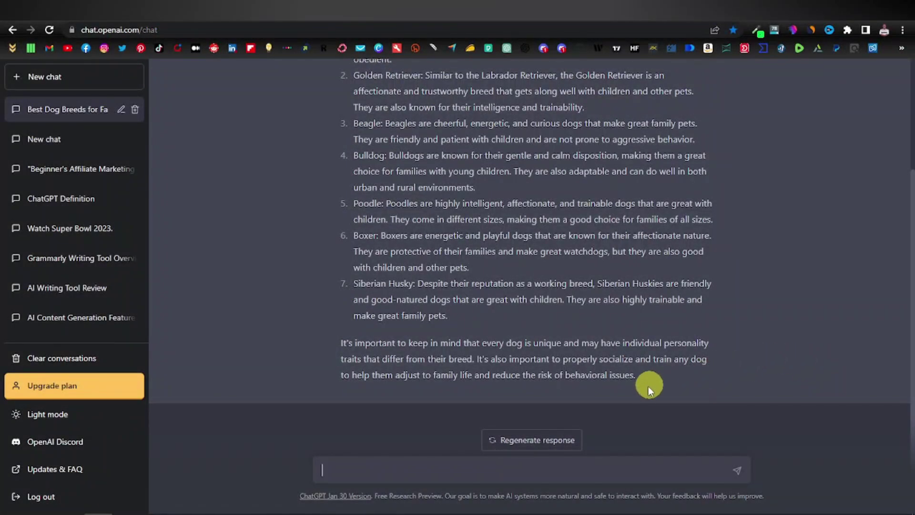
# Copy ChatGPT's entire answer on family dog breeds, from the introduction to the closing paragraph, and switch back to Google Sites
pyautogui.scroll(3, 616, 386)
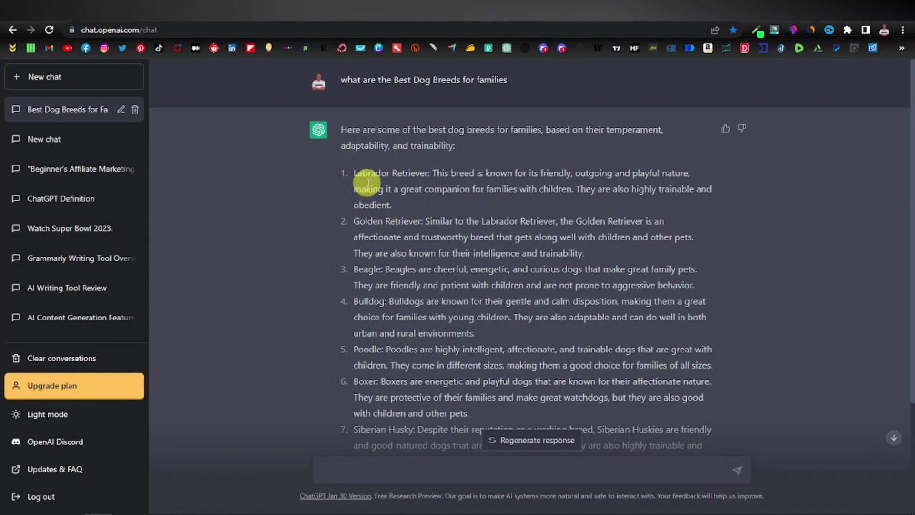
pyautogui.scroll(-3, 368, 184)
pyautogui.scroll(3, 364, 210)
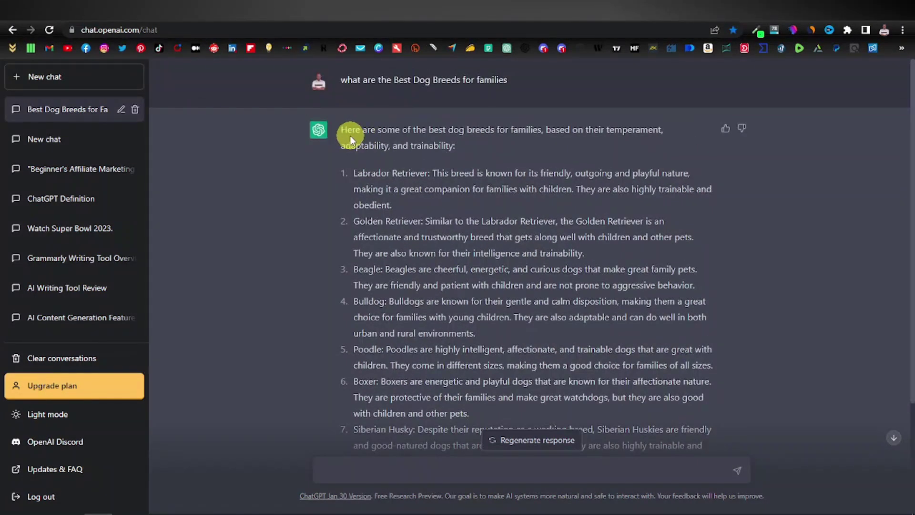
pyautogui.moveTo(344, 131); pyautogui.dragTo(650, 500)
pyautogui.click(142, 11)
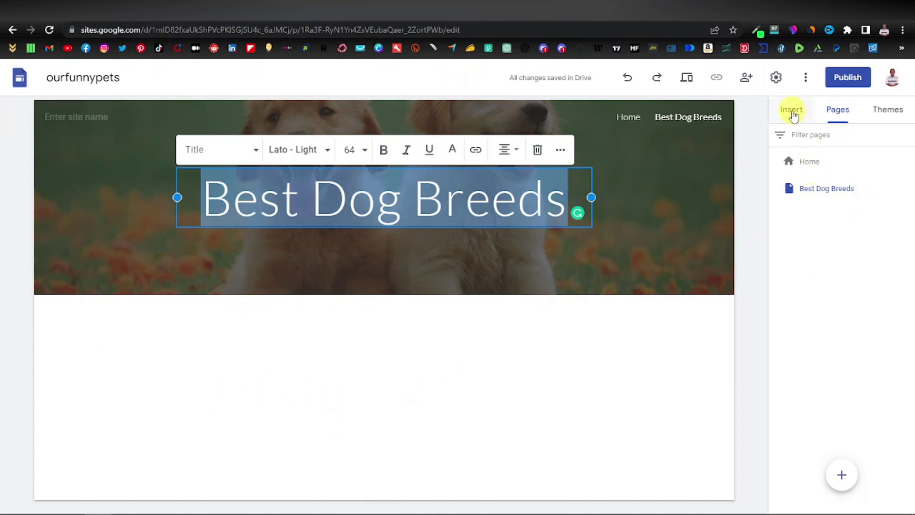
# Insert a text box below the header of the Best Dog Breeds page and paste the copied answer into it
pyautogui.click(796, 116)
pyautogui.click(804, 150)
pyautogui.rightClick(113, 319)
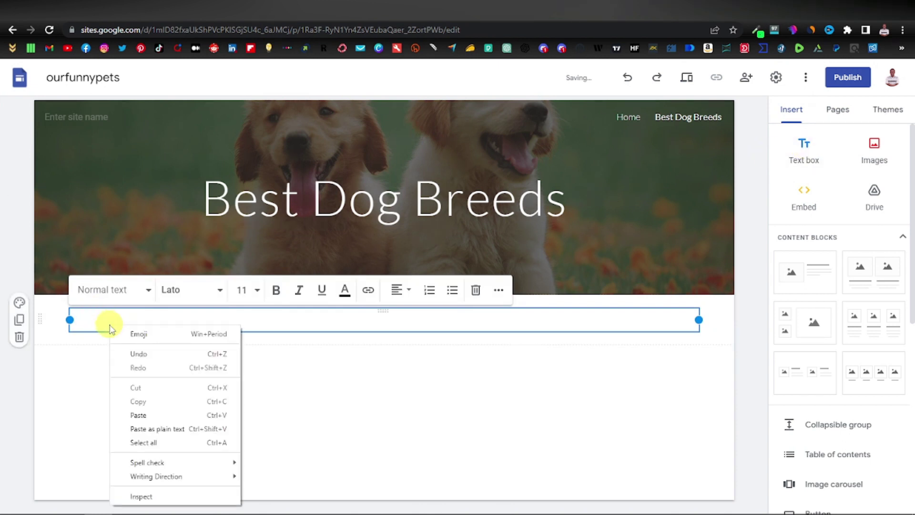
pyautogui.click(175, 415)
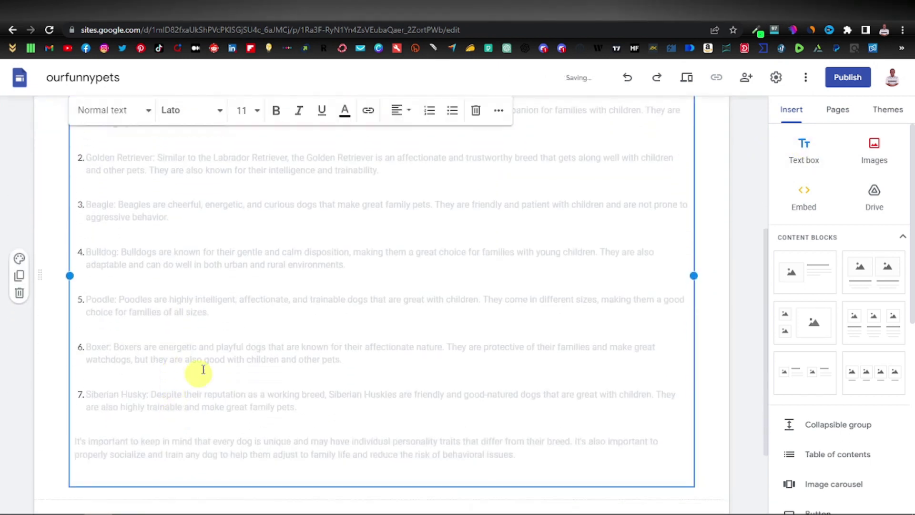
# Set the text colour of all the pasted dog breeds text to black
pyautogui.hotkey('ctrl', 'a')
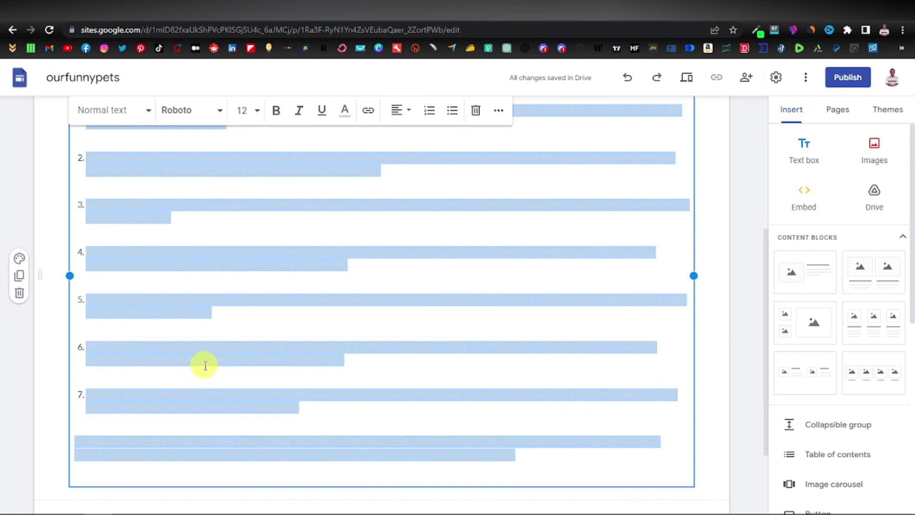
pyautogui.click(355, 112)
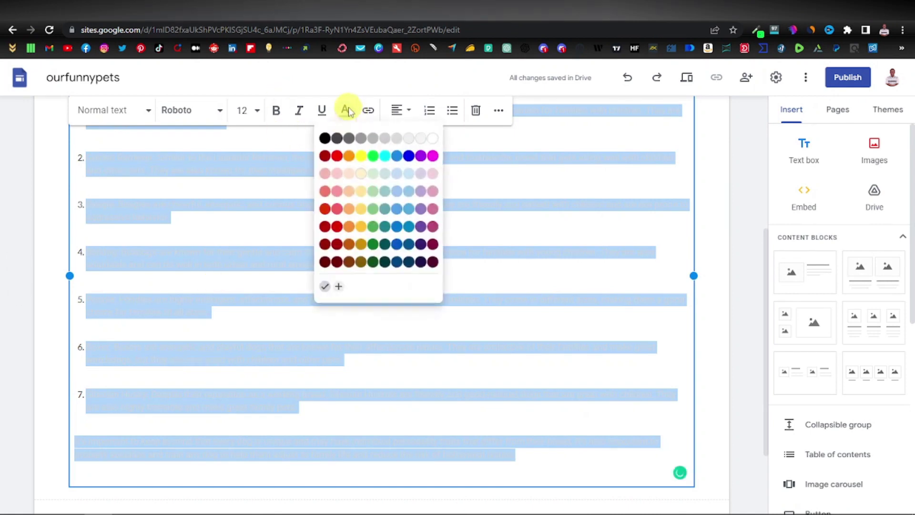
pyautogui.click(325, 136)
pyautogui.click(376, 351)
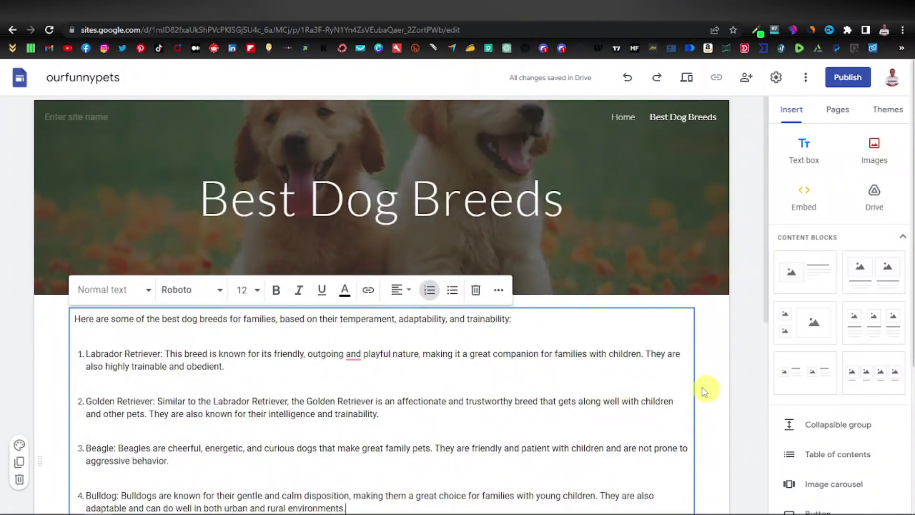
# Read through the pasted list of dog breeds on the page from the header to the closing paragraph
pyautogui.scroll(-7, 296, 403)
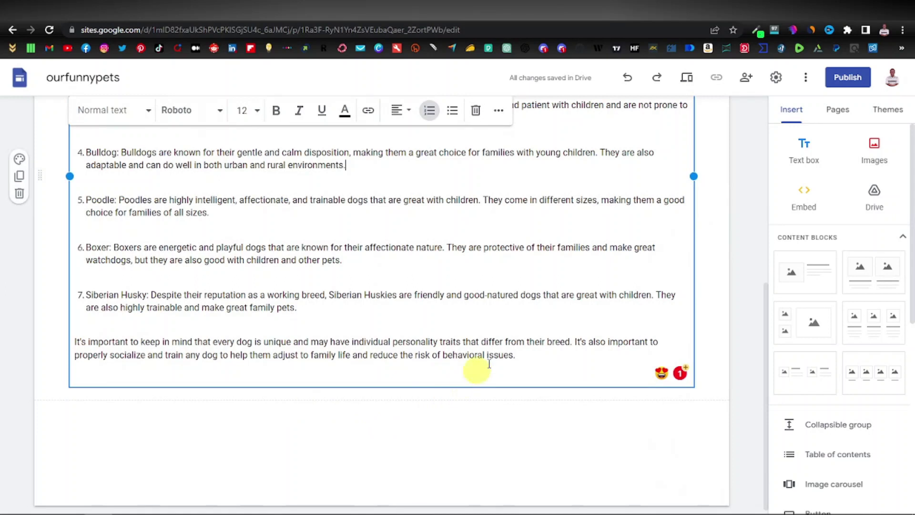
pyautogui.scroll(-1, 305, 405)
pyautogui.scroll(7, 328, 405)
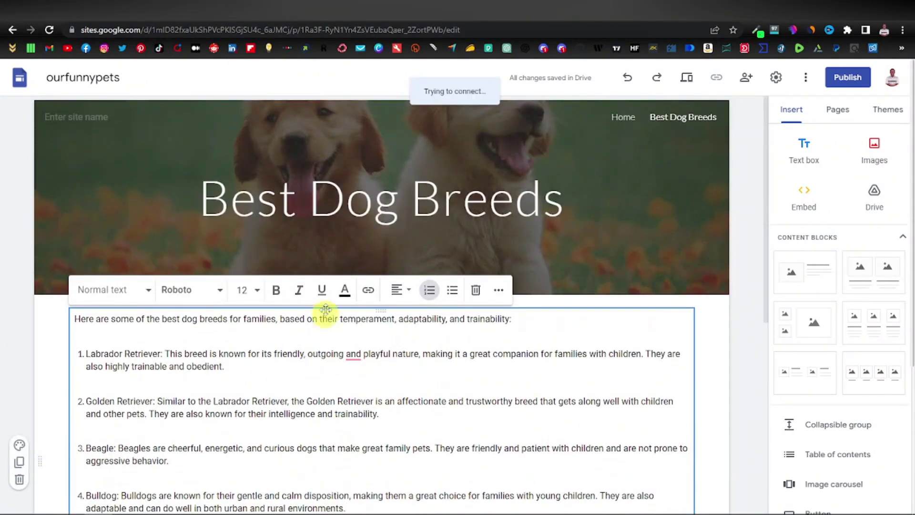
pyautogui.scroll(-4, 363, 419)
pyautogui.scroll(-4, 361, 434)
pyautogui.scroll(8, 328, 433)
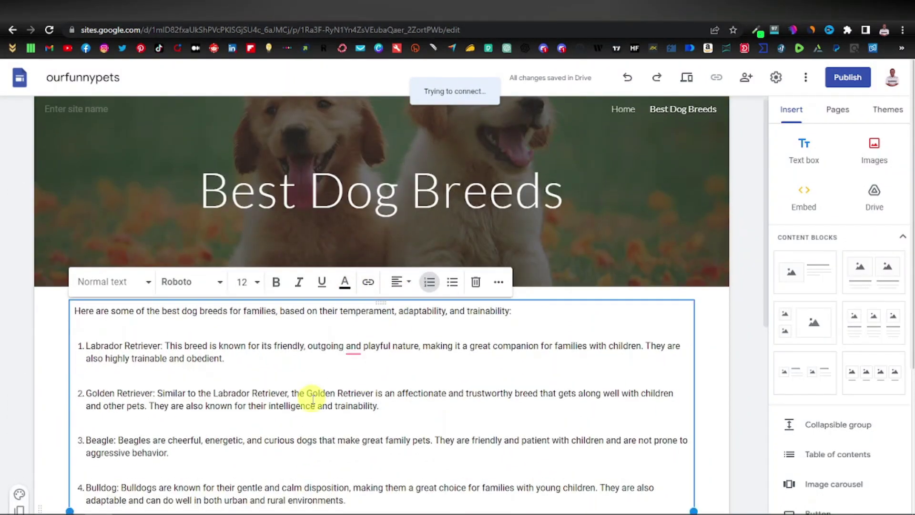
pyautogui.scroll(-4, 305, 389)
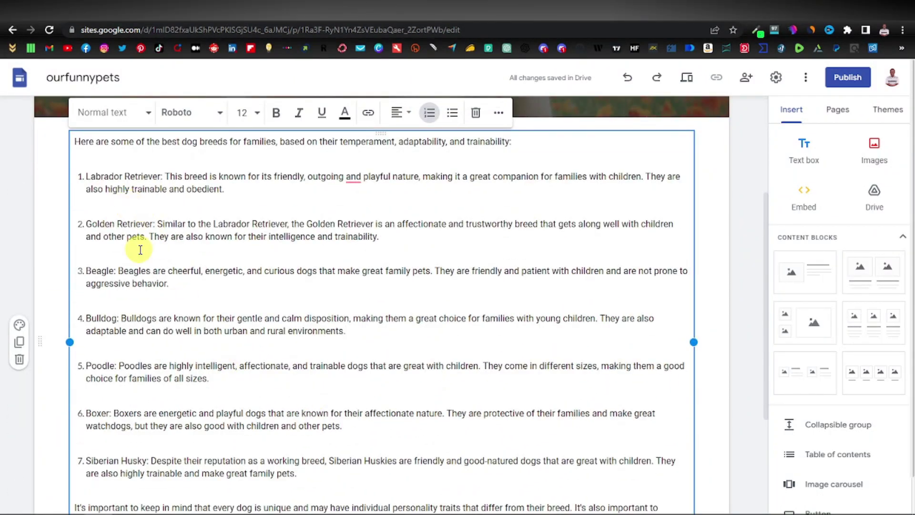
pyautogui.scroll(1, 138, 248)
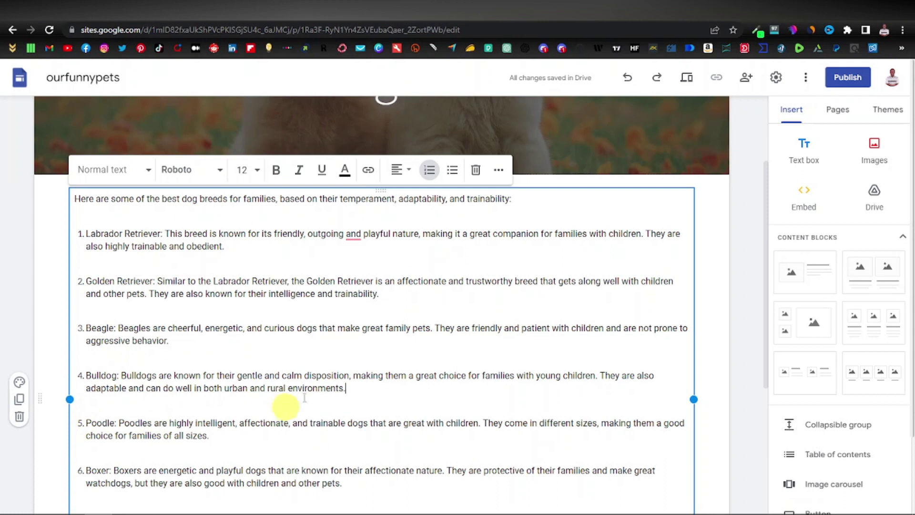
pyautogui.scroll(-3, 286, 406)
pyautogui.scroll(7, 336, 459)
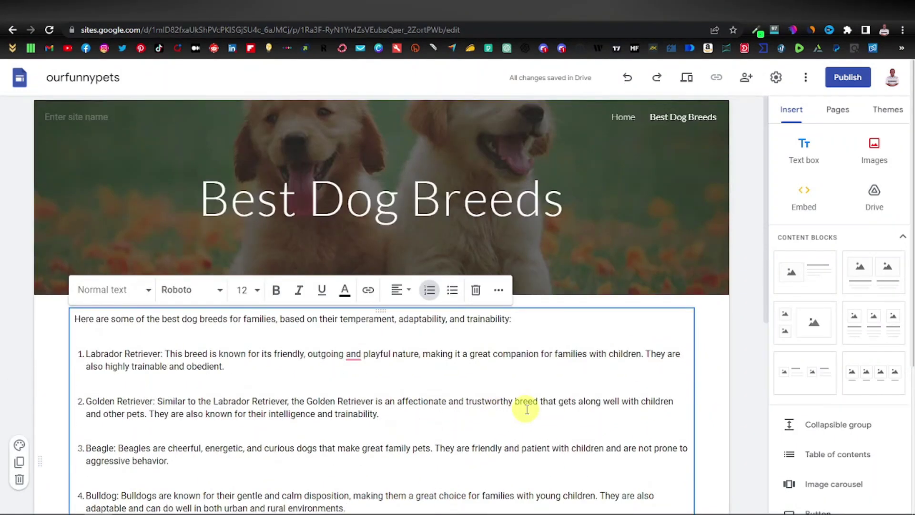
# Add a new page named How To Train Your Dog to the site
pyautogui.click(841, 112)
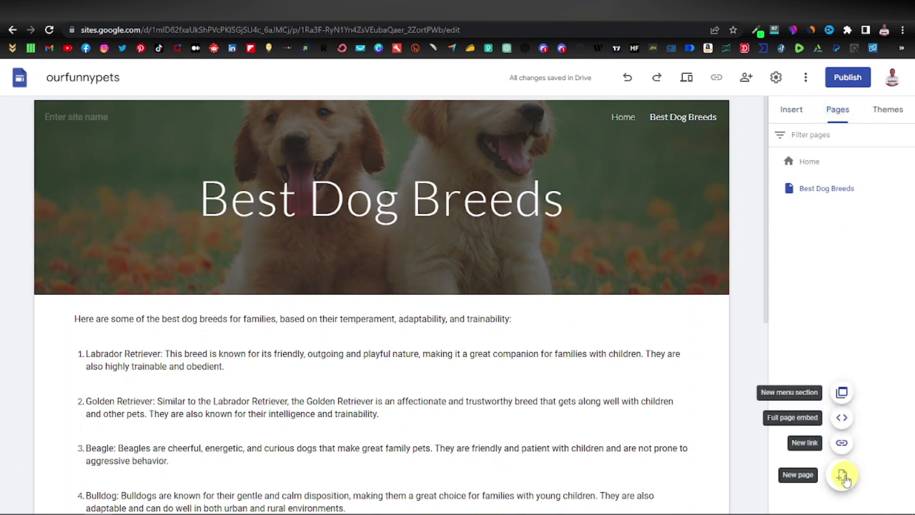
pyautogui.click(842, 474)
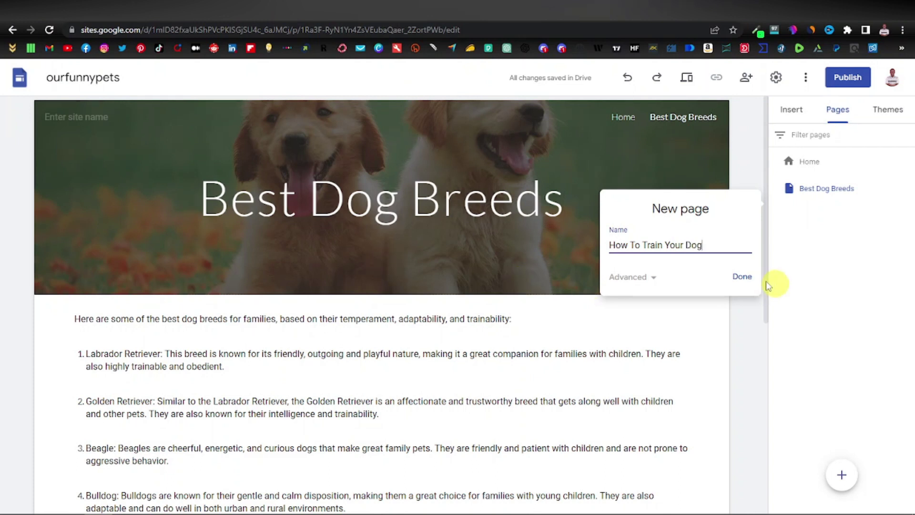
pyautogui.click(741, 276)
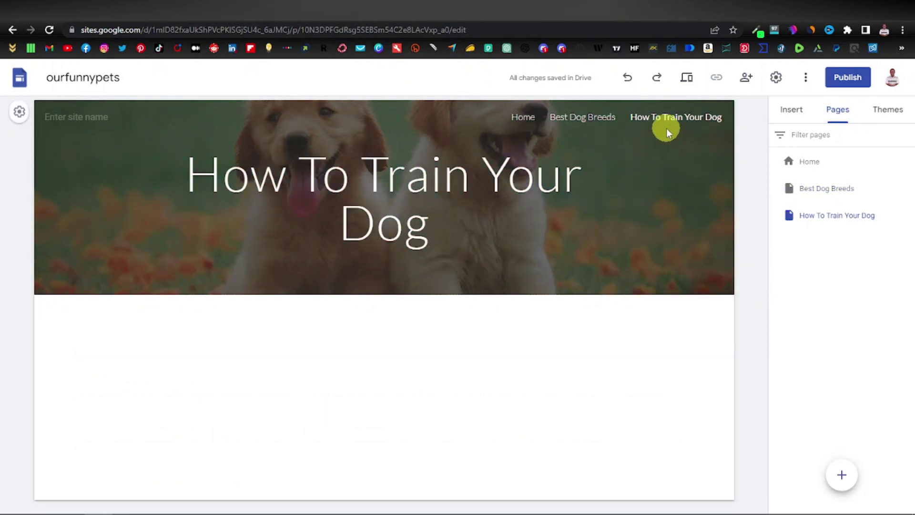
# Copy the new page's title, switch to ChatGPT and submit the prompt "write a blog post on How To Train Your Dog"
pyautogui.tripleClick(391, 195)
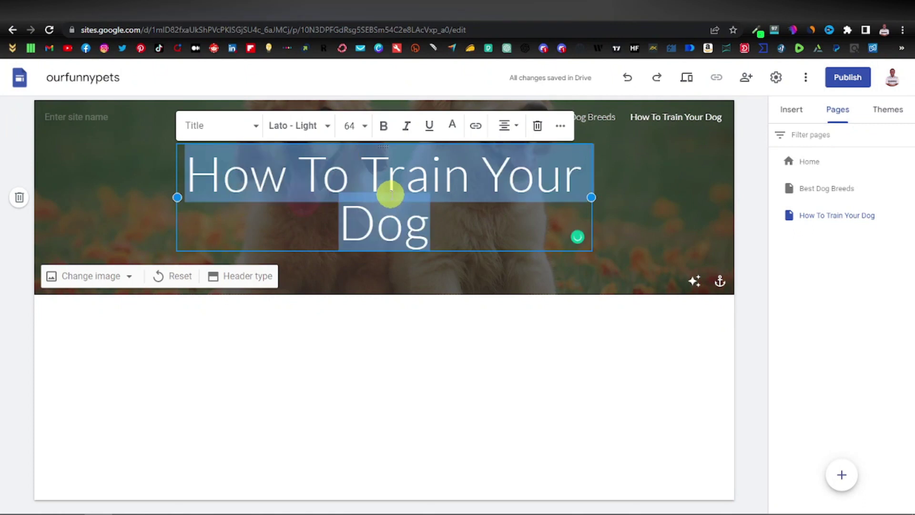
pyautogui.rightClick(391, 196)
pyautogui.click(437, 238)
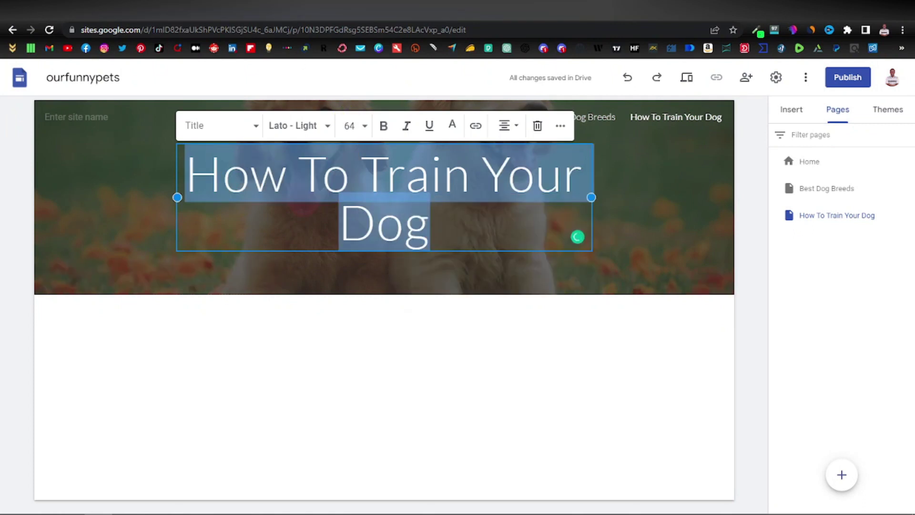
pyautogui.hotkey('ctrl', 'Tab')
pyautogui.click(391, 469)
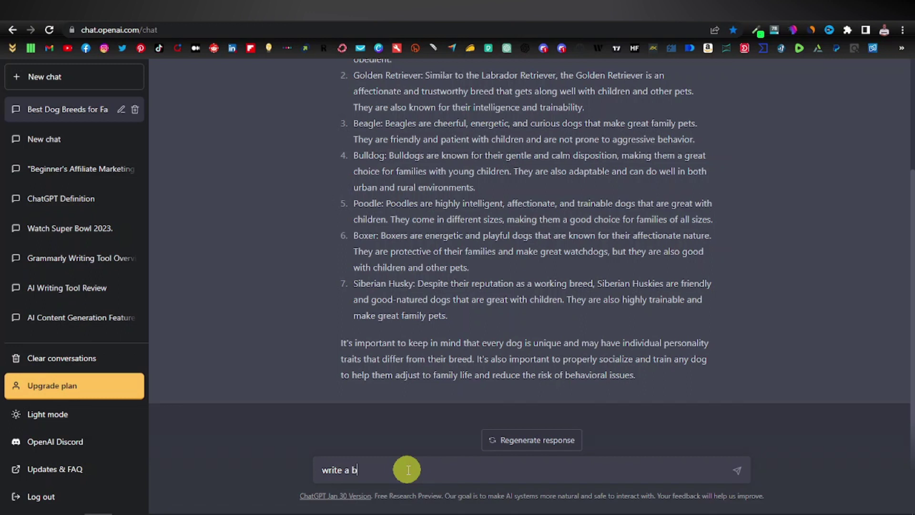
pyautogui.write('write a blog post on How To Train Your Dog')
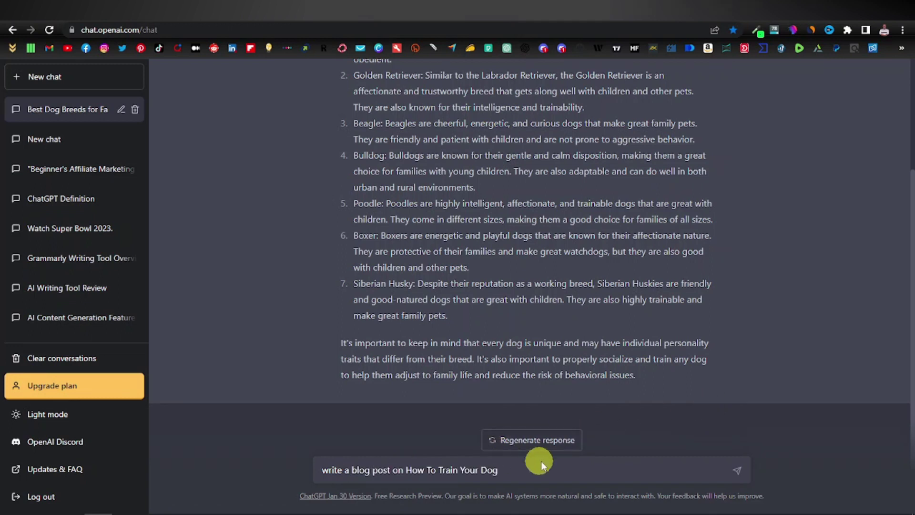
pyautogui.press('Return')
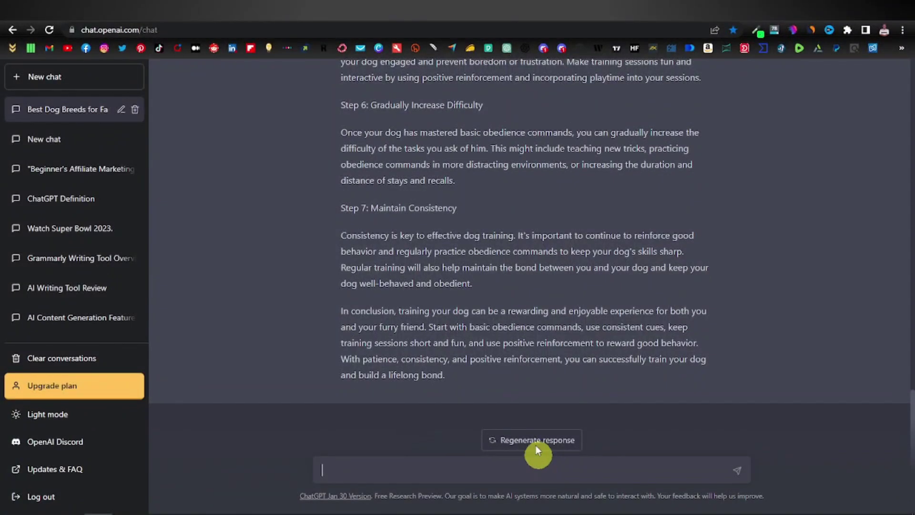
# Select the whole generated blog post on dog training and check its word count with Word Counter Plus
pyautogui.moveTo(451, 373); pyautogui.dragTo(341, 227)
pyautogui.rightClick(378, 264)
pyautogui.click(427, 340)
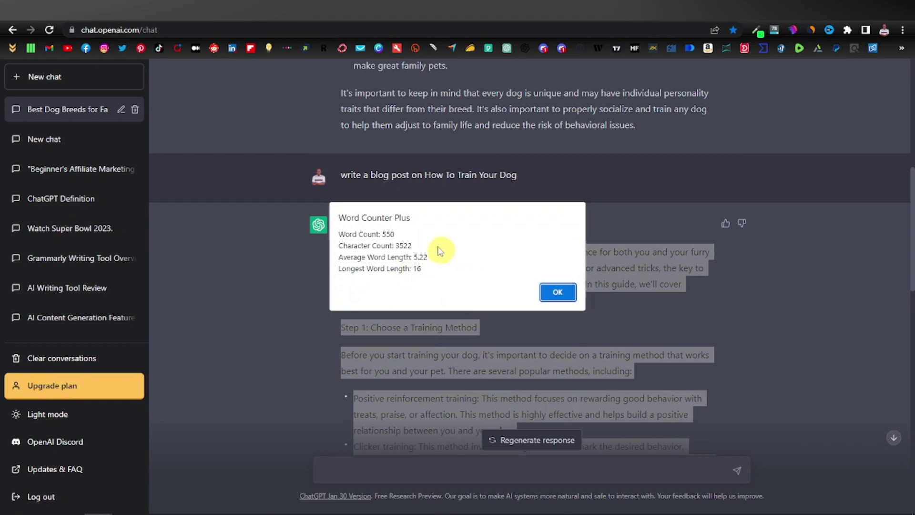
pyautogui.click(557, 292)
# Copy the selected blog post, switch to Google Sites and paste it into a new text box on the How To Train Your Dog page
pyautogui.rightClick(555, 294)
pyautogui.click(483, 299)
pyautogui.hotkey('ctrl', 'Tab')
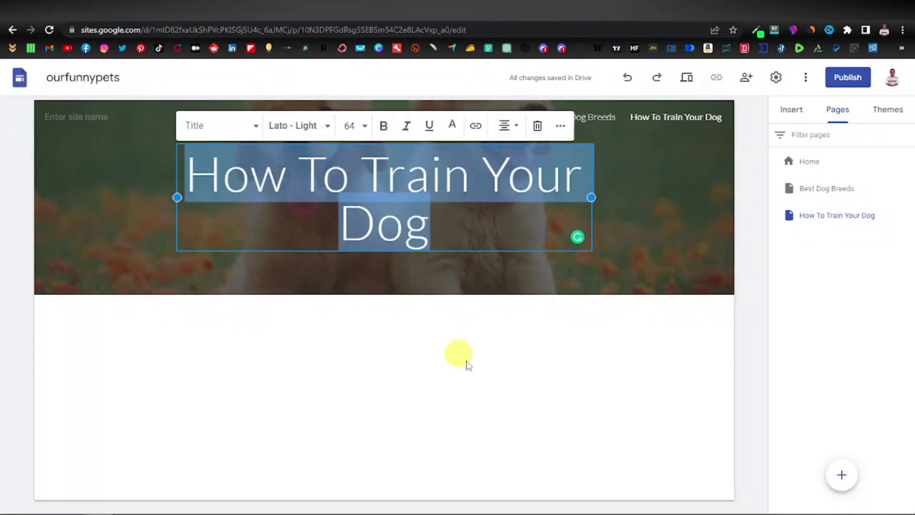
pyautogui.click(791, 109)
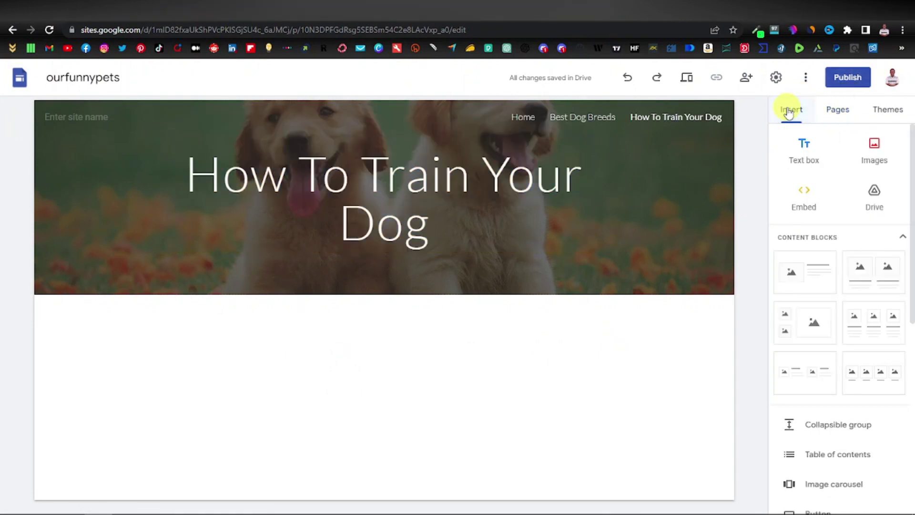
pyautogui.click(804, 152)
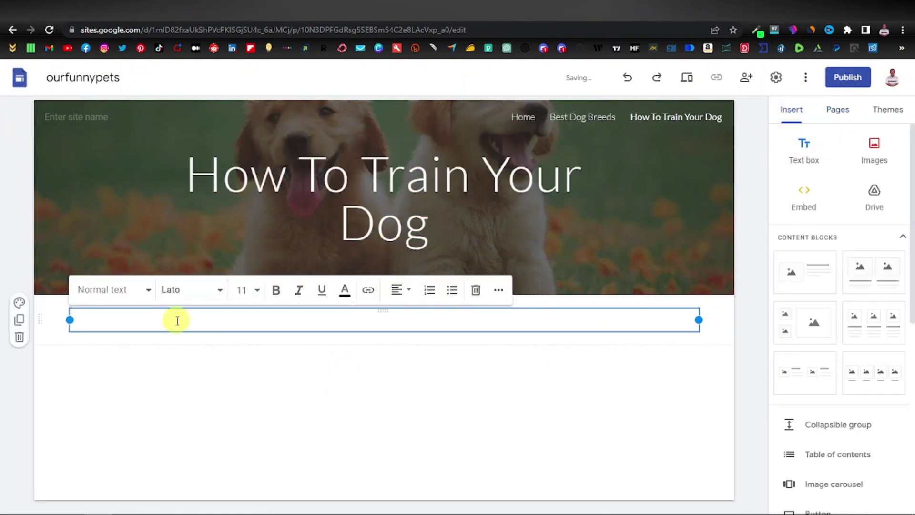
pyautogui.hotkey('ctrl', 'v')
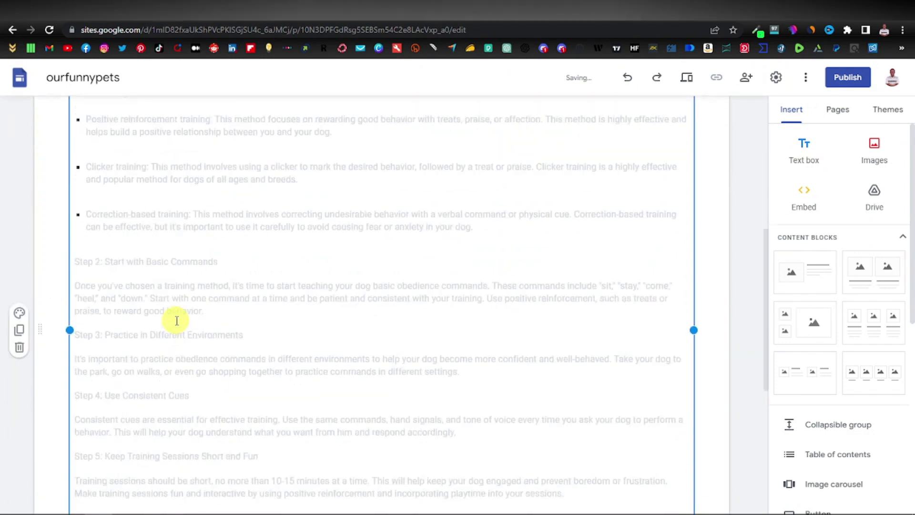
# Set the text colour of the entire pasted dog training post to black and deselect the text
pyautogui.hotkey('ctrl', 'a')
pyautogui.click(347, 114)
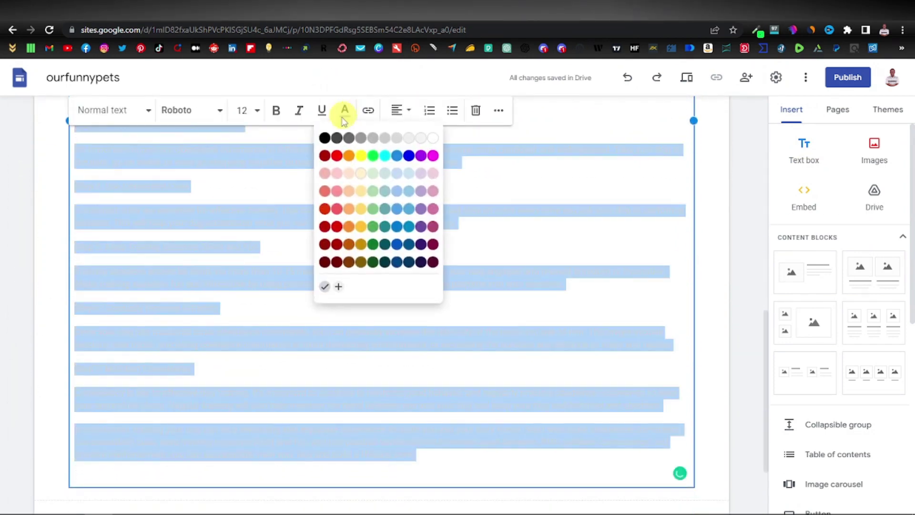
pyautogui.click(327, 137)
pyautogui.scroll(3, 249, 336)
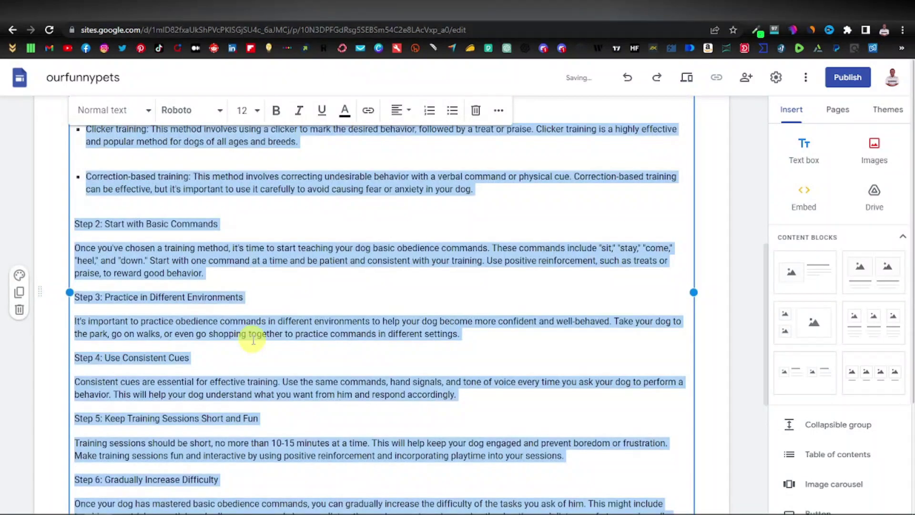
pyautogui.scroll(-4, 286, 324)
pyautogui.click(333, 306)
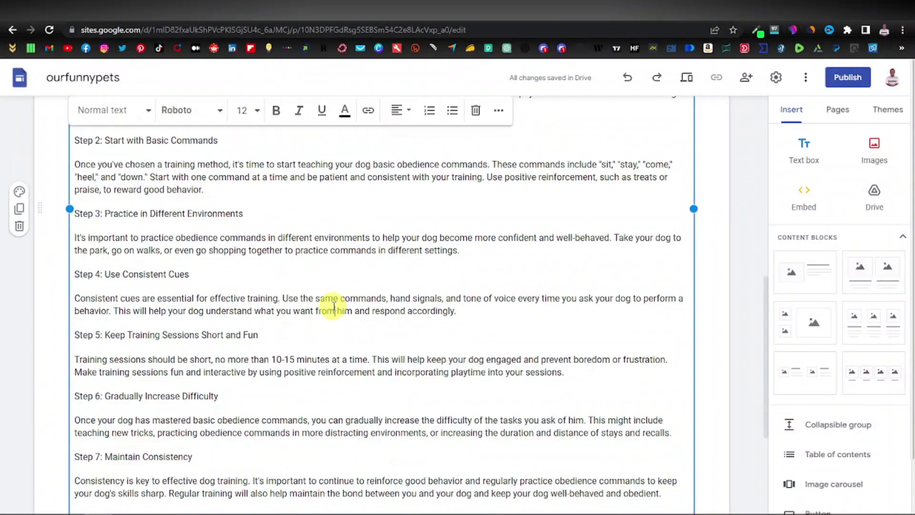
# Delete the line "How to Train Your Dog: A Comprehensive Guide" from the start of the pasted dog training post
pyautogui.scroll(6, 324, 309)
pyautogui.scroll(4, 286, 334)
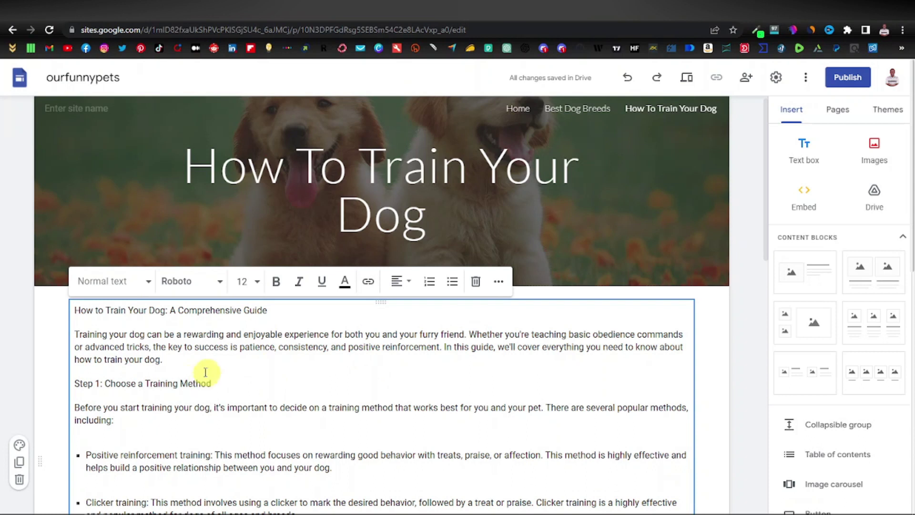
pyautogui.tripleClick(250, 309)
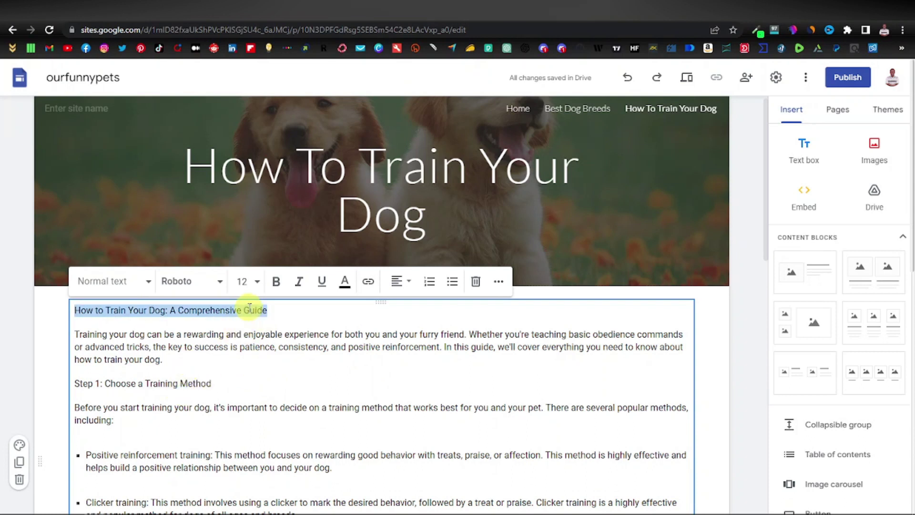
pyautogui.press('BackSpace')
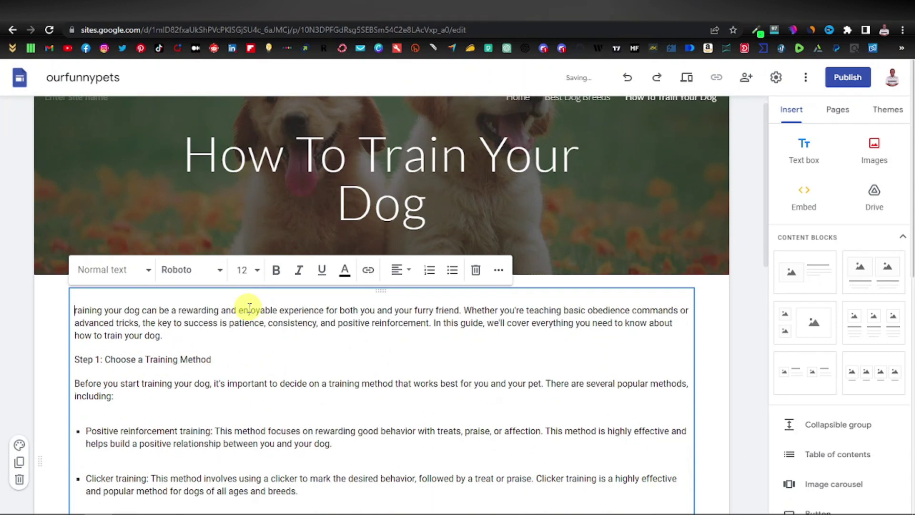
# Review the whole dog training post on the How To Train Your Dog page, from the introduction to the conclusion
pyautogui.scroll(-10, 465, 359)
pyautogui.scroll(-4, 464, 357)
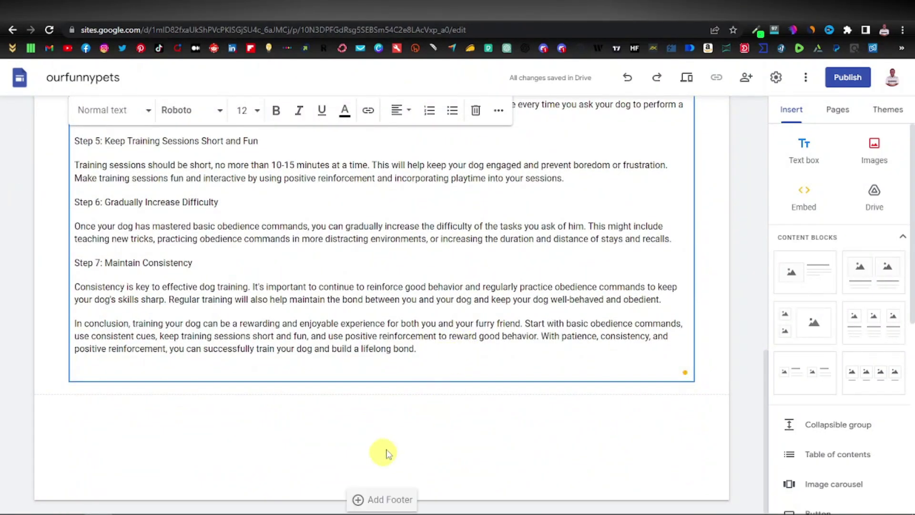
pyautogui.scroll(14, 296, 432)
pyautogui.scroll(1, 205, 391)
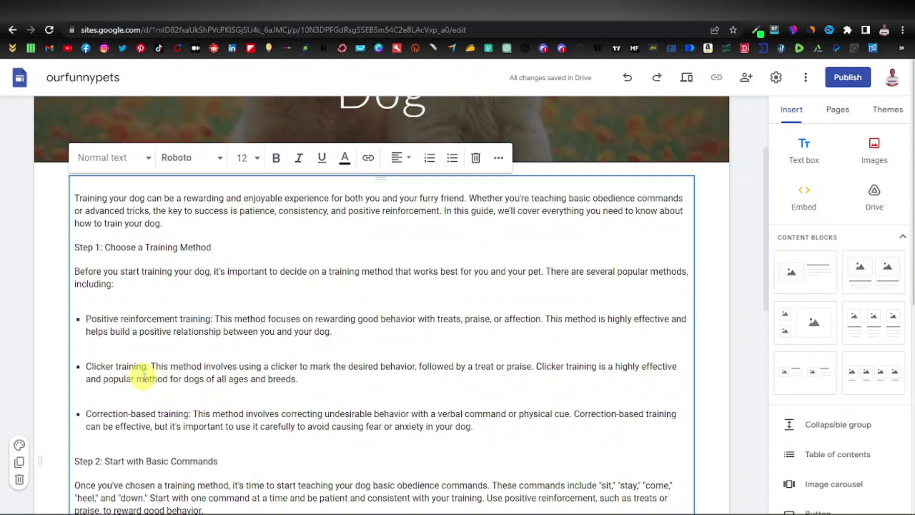
pyautogui.scroll(-3, 143, 374)
pyautogui.scroll(-8, 143, 371)
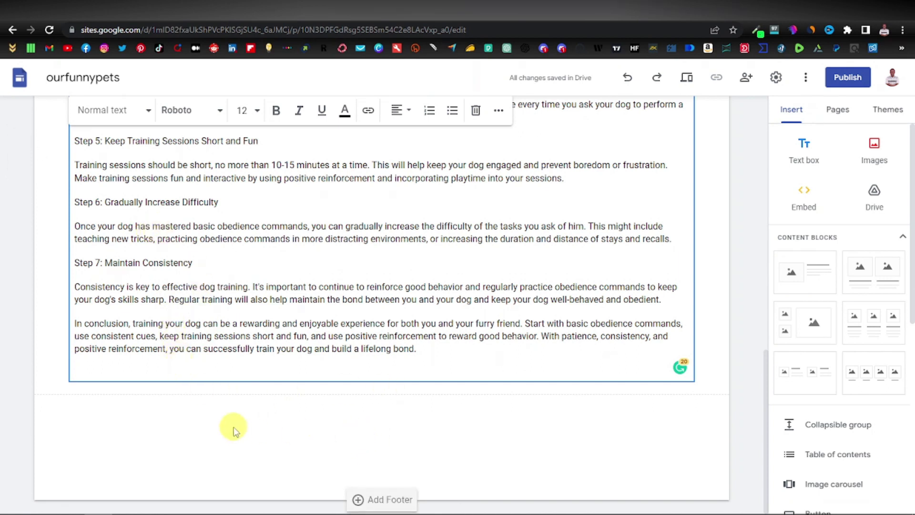
pyautogui.scroll(15, 292, 433)
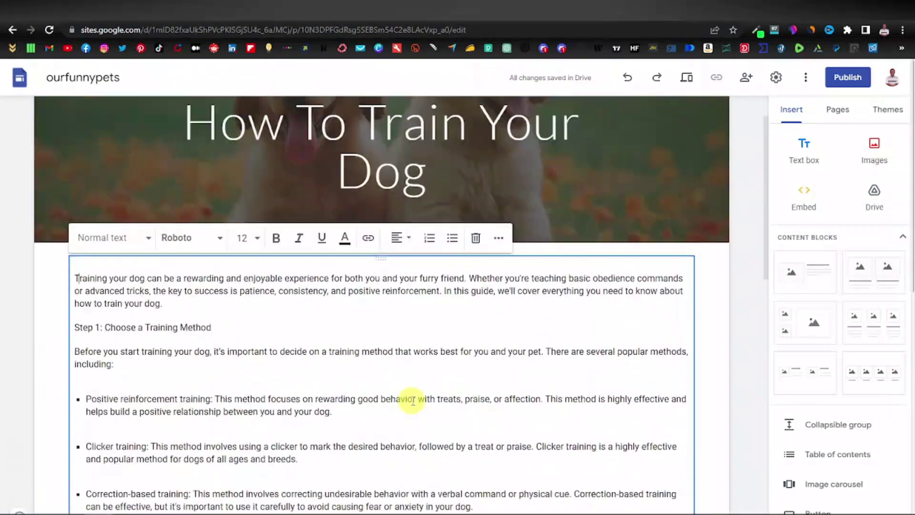
pyautogui.scroll(-15, 334, 362)
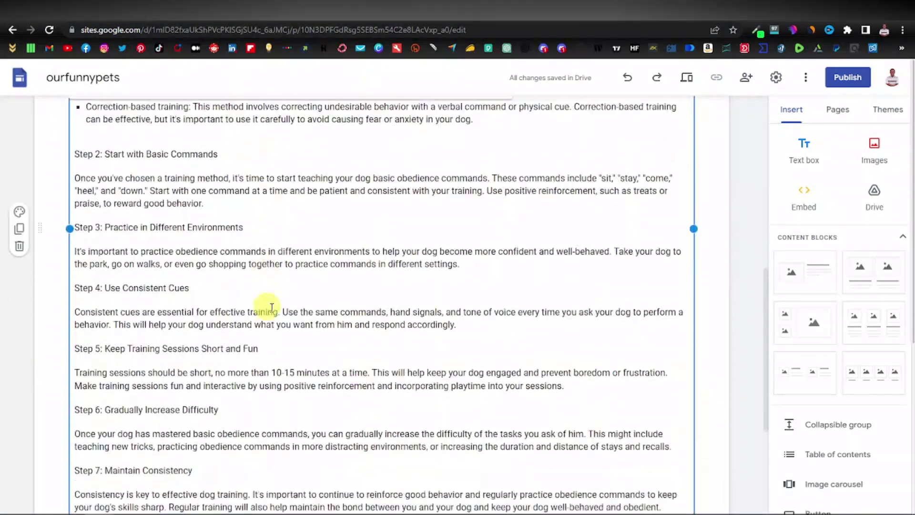
pyautogui.scroll(-2, 327, 356)
pyautogui.scroll(4, 319, 334)
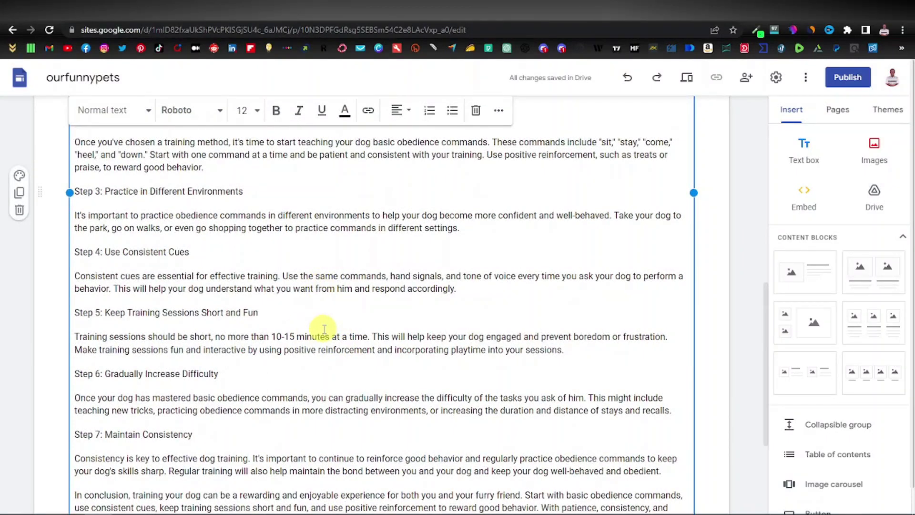
pyautogui.scroll(2, 352, 328)
pyautogui.scroll(1, 374, 329)
pyautogui.scroll(3, 384, 359)
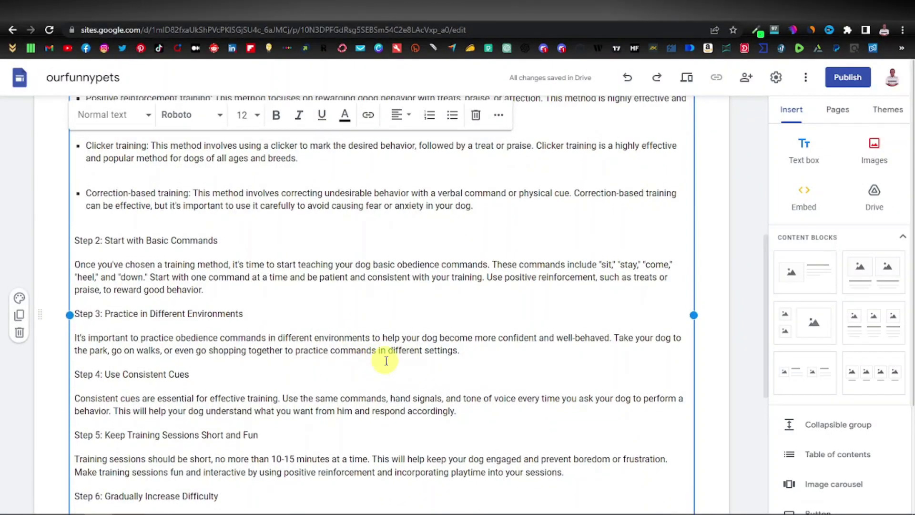
pyautogui.scroll(-4, 408, 339)
pyautogui.scroll(-5, 352, 336)
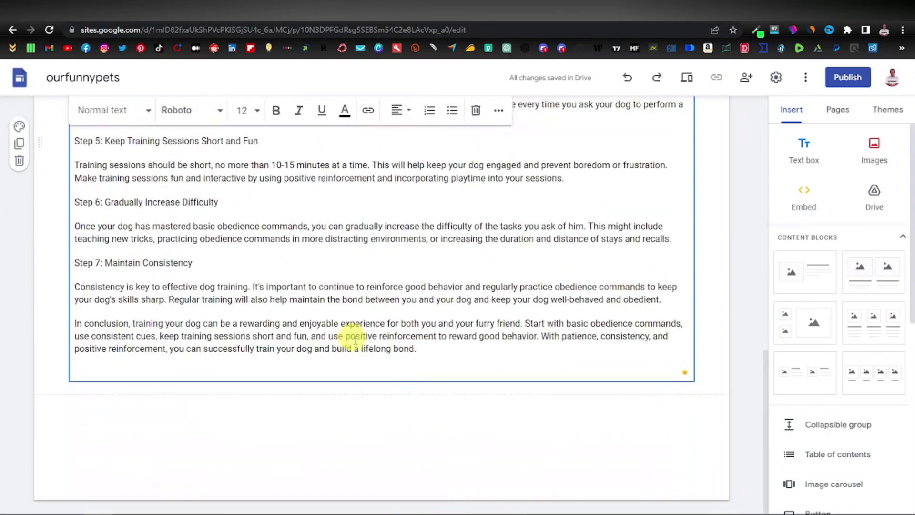
# Upload the puppy photo pexels-chevanon-photography-1108099.jpg from the Downloads folder and place it below the dog training post
pyautogui.click(334, 409)
pyautogui.click(873, 149)
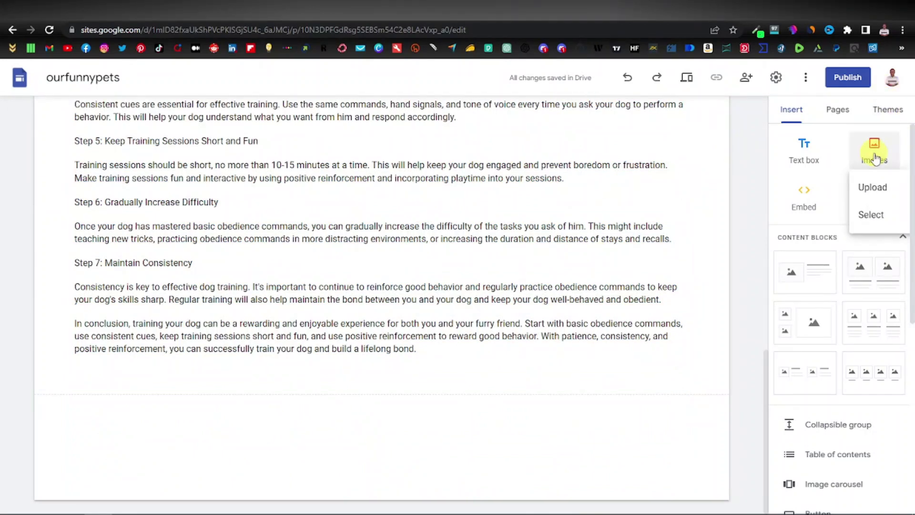
pyautogui.click(872, 190)
pyautogui.click(401, 256)
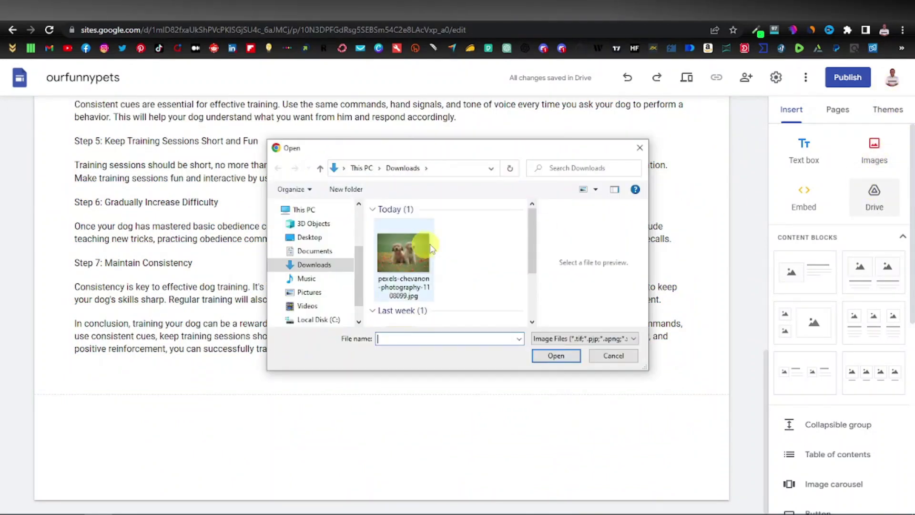
pyautogui.doubleClick(401, 256)
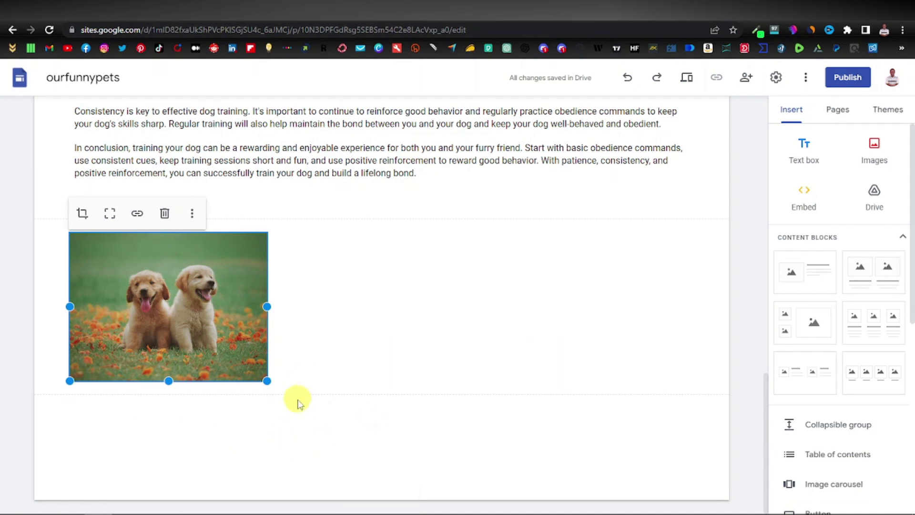
# Add a new page named Best Heath Tips to the site
pyautogui.click(838, 112)
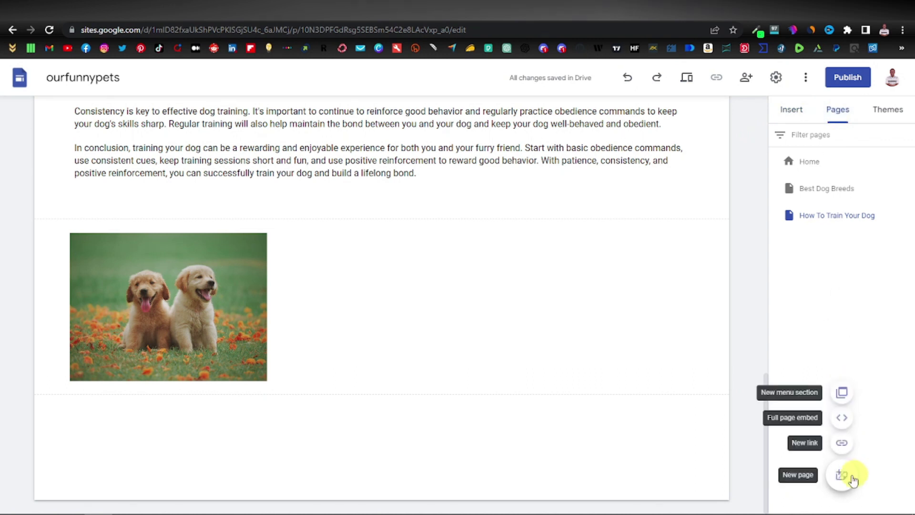
pyautogui.click(842, 474)
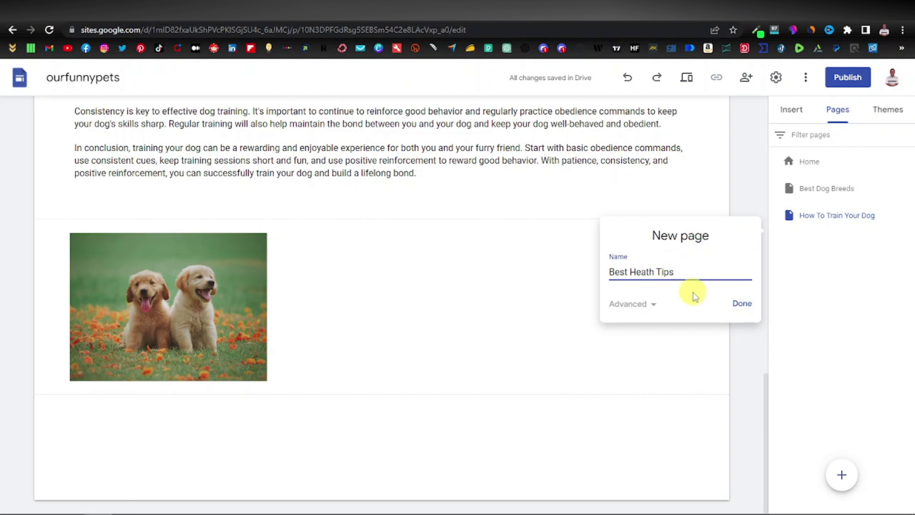
pyautogui.click(742, 303)
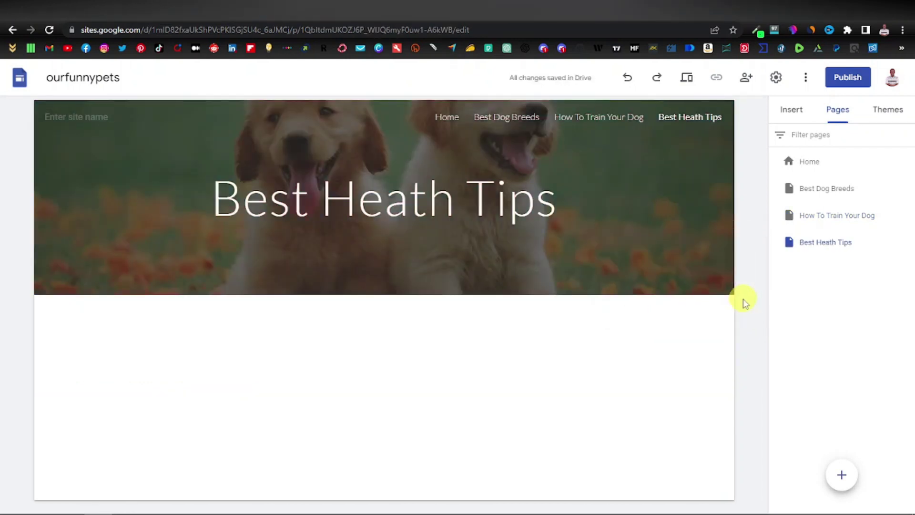
# Copy the new page's title, switch to ChatGPT and submit the prompt "write a blog post on Best Heath Tips for Dogs"
pyautogui.tripleClick(374, 186)
pyautogui.rightClick(375, 186)
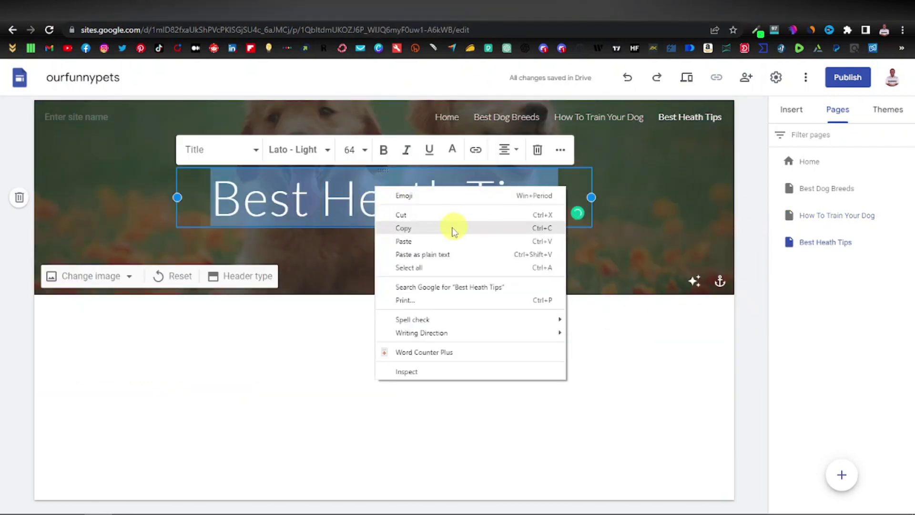
pyautogui.click(403, 228)
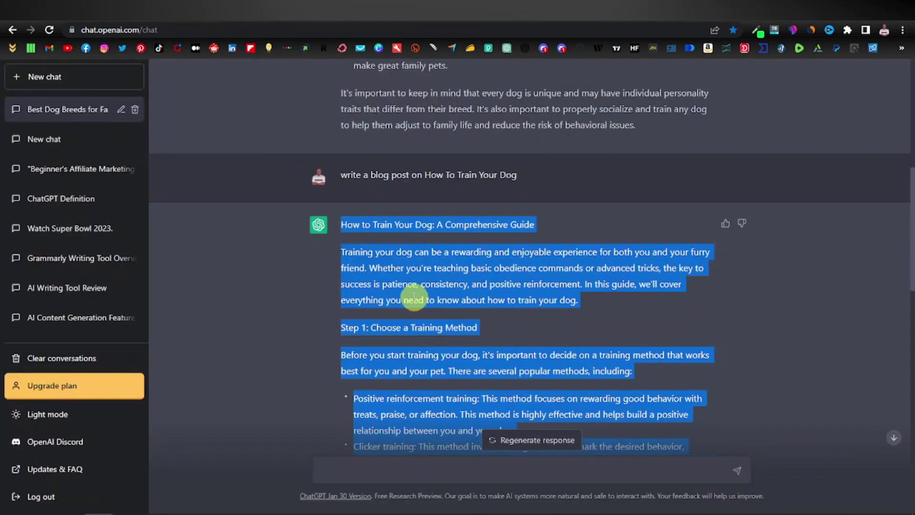
pyautogui.scroll(-5, 412, 381)
pyautogui.click(408, 471)
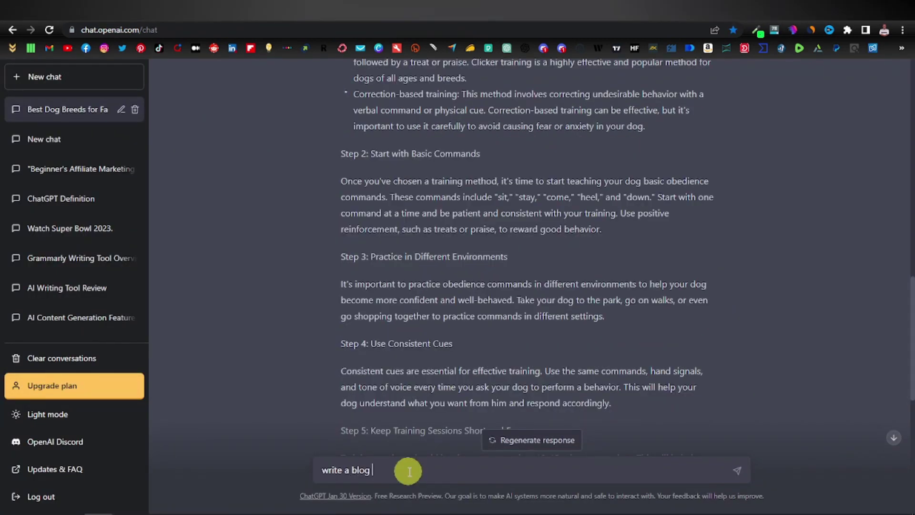
pyautogui.write('write a blog post on')
pyautogui.hotkey('ctrl', 'v')
pyautogui.write('for Dogs')
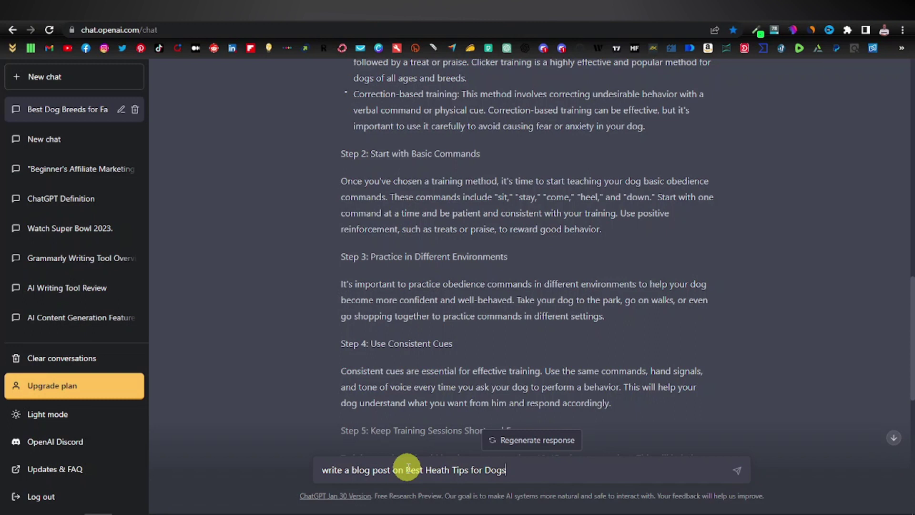
pyautogui.press('Return')
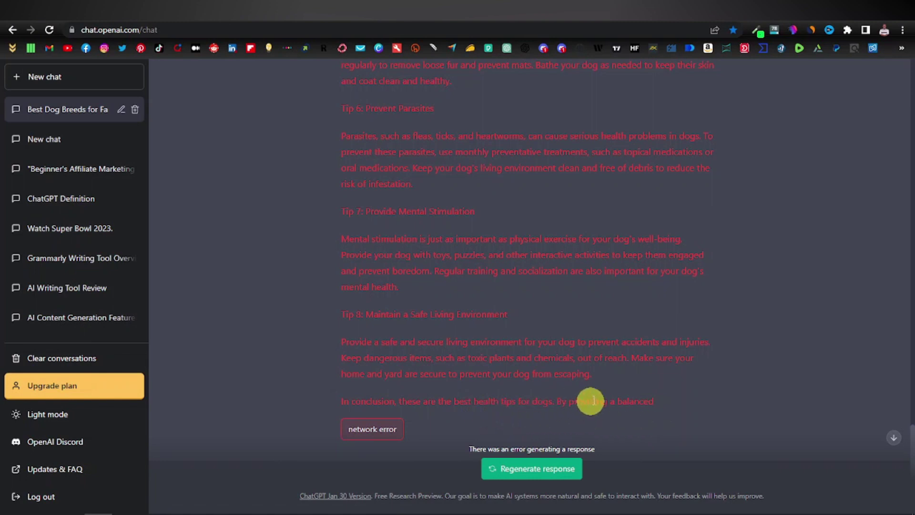
# Select the generated health tips post from its introduction through Tip 8 and check its word count with Word Counter Plus
pyautogui.scroll(1, 591, 379)
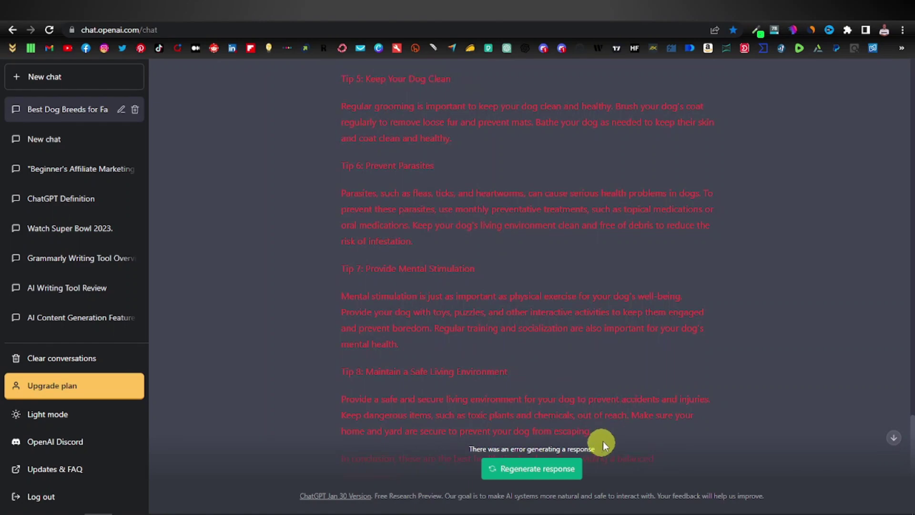
pyautogui.scroll(-1, 601, 407)
pyautogui.moveTo(599, 377); pyautogui.dragTo(305, 109)
pyautogui.moveTo(323, 380)
pyautogui.mouseDown()
pyautogui.moveTo(323, 480)
pyautogui.moveTo(324, 310)
pyautogui.moveTo(348, 298)
pyautogui.moveTo(322, 306)
pyautogui.mouseUp()
pyautogui.rightClick(373, 315)
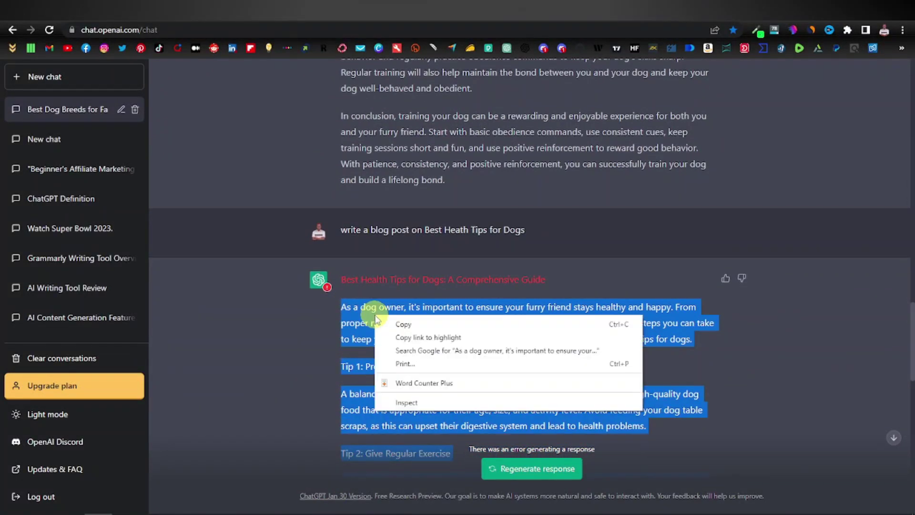
pyautogui.click(445, 384)
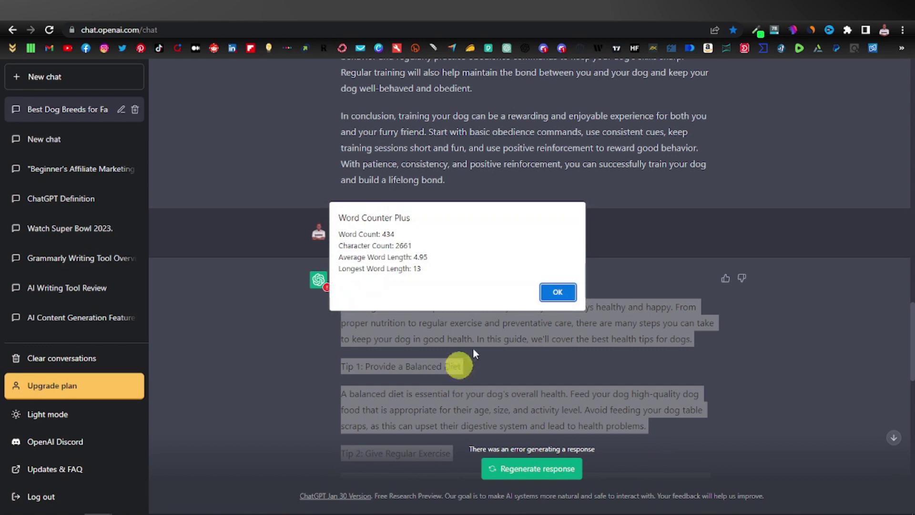
pyautogui.click(553, 290)
# Copy the selected health tips text, switch to Google Sites and paste it into a new text box on the Best Heath Tips page
pyautogui.rightClick(389, 328)
pyautogui.click(419, 338)
pyautogui.hotkey('ctrl', 'Tab')
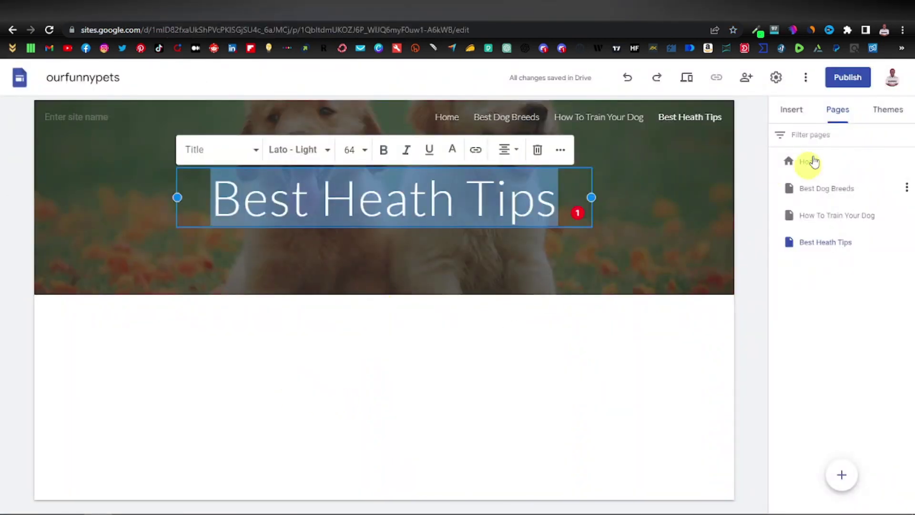
pyautogui.click(792, 109)
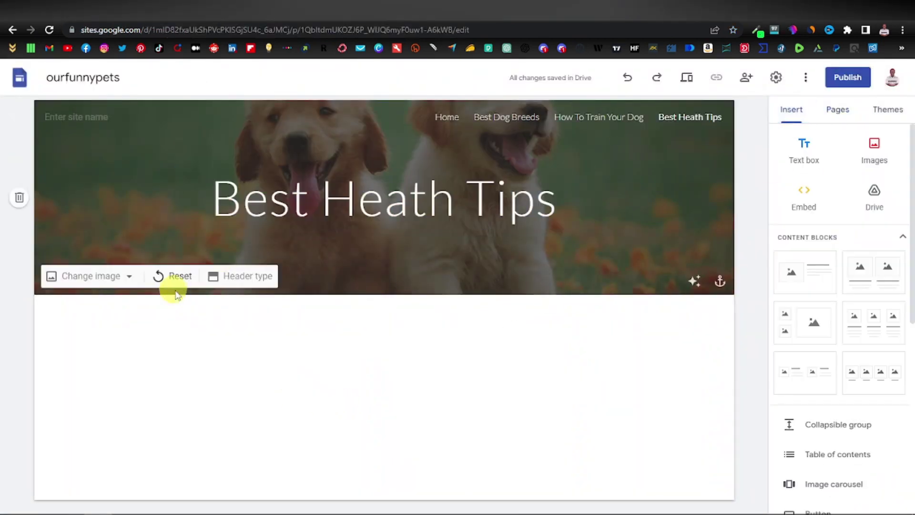
pyautogui.click(803, 148)
pyautogui.rightClick(154, 321)
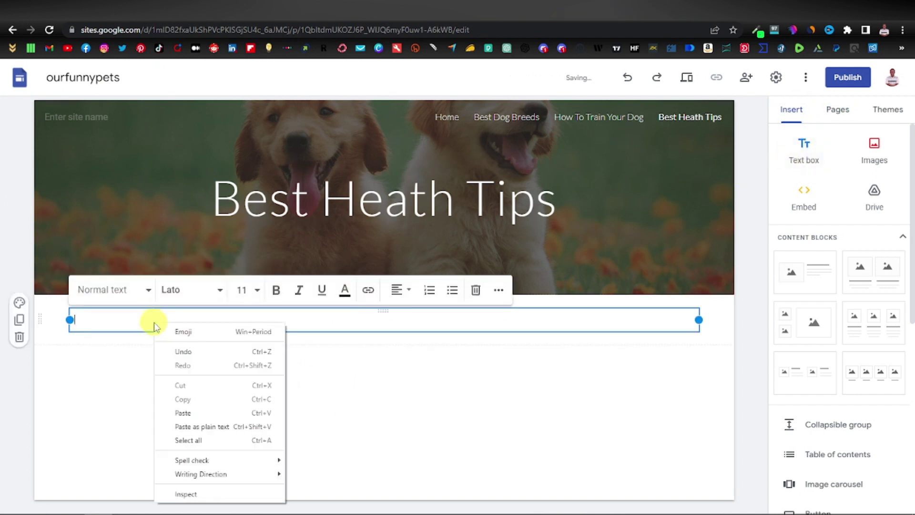
pyautogui.click(180, 413)
# Set the text colour of the entire pasted health tips post to black and deselect the text
pyautogui.click(218, 323)
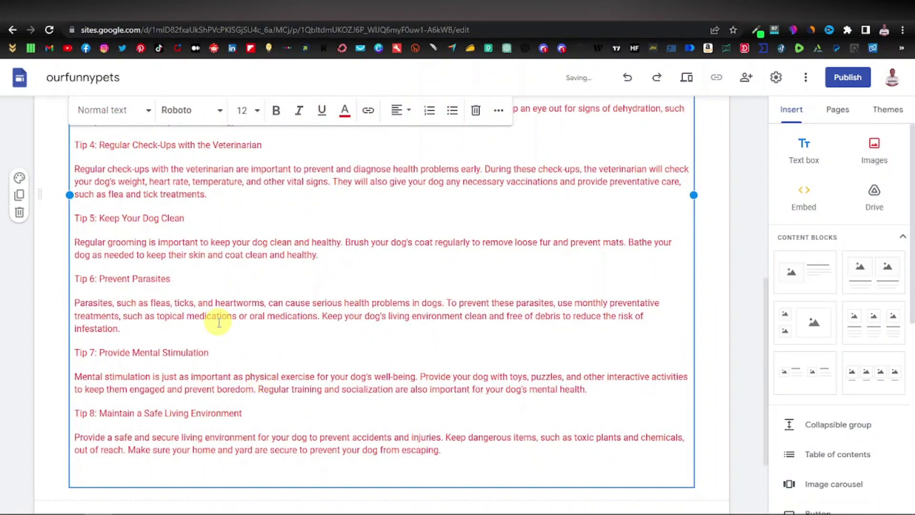
pyautogui.hotkey('ctrl', 'a')
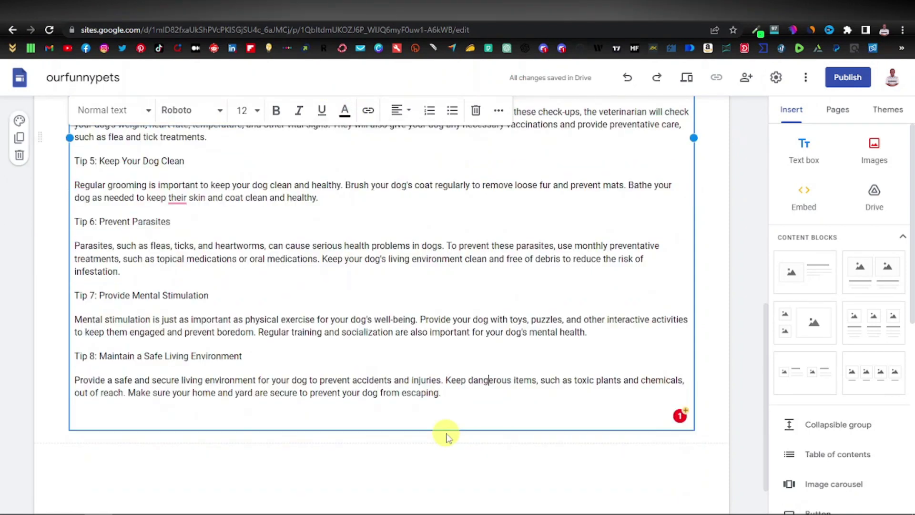
# Make the heading "Tip 1: Provide a Balanced Diet" bold and set its font size to 14
pyautogui.scroll(6, 445, 433)
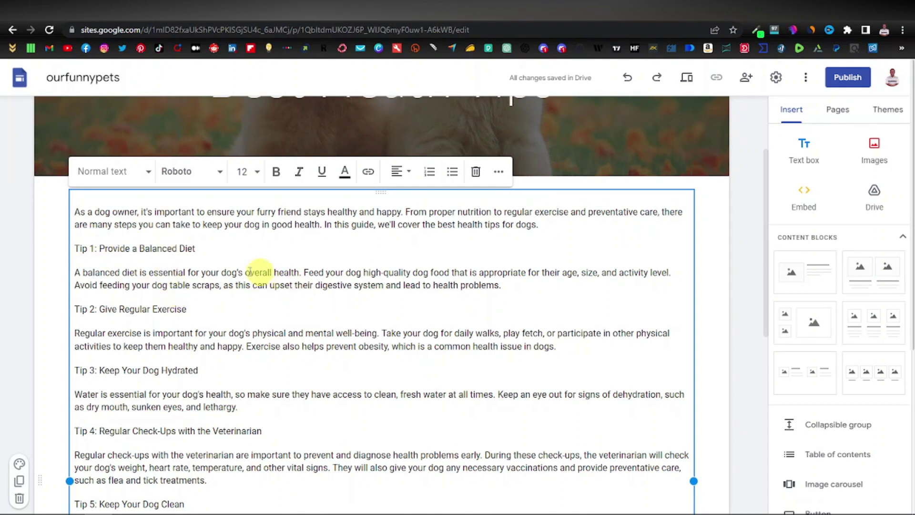
pyautogui.moveTo(196, 248); pyautogui.dragTo(105, 238)
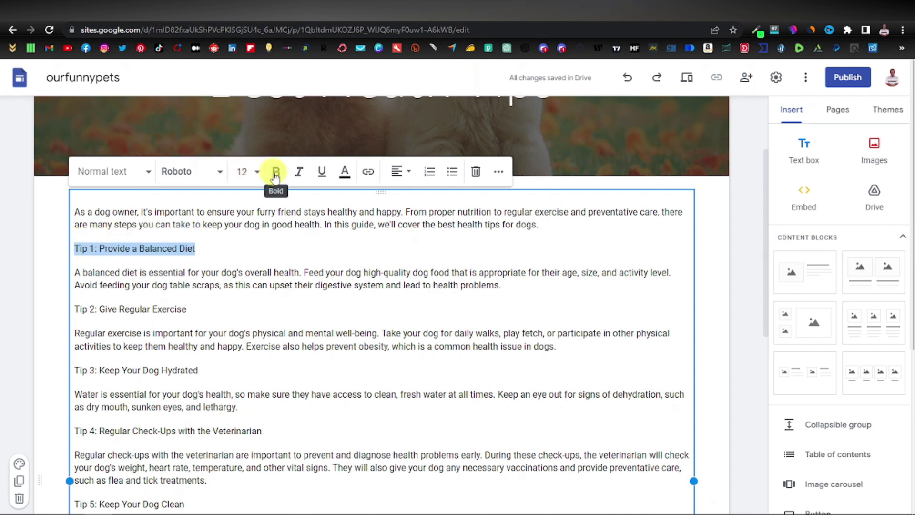
pyautogui.click(275, 171)
pyautogui.click(242, 171)
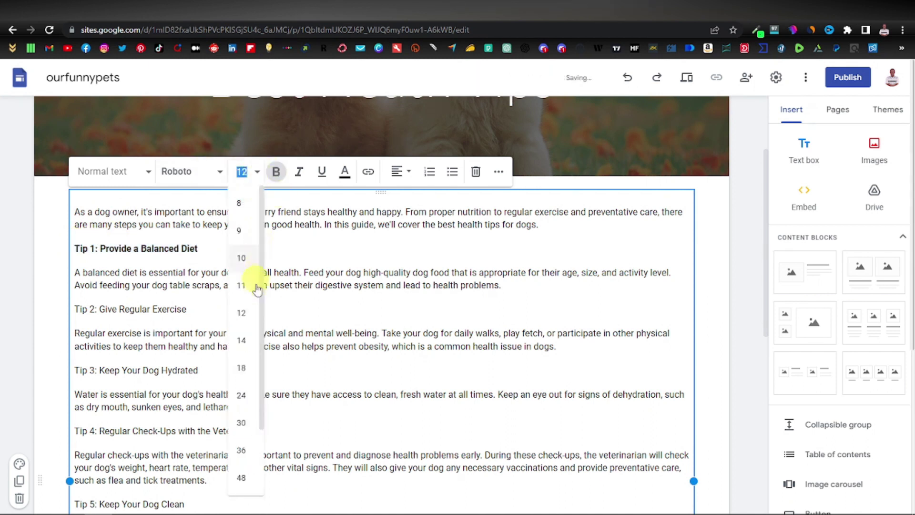
pyautogui.click(244, 339)
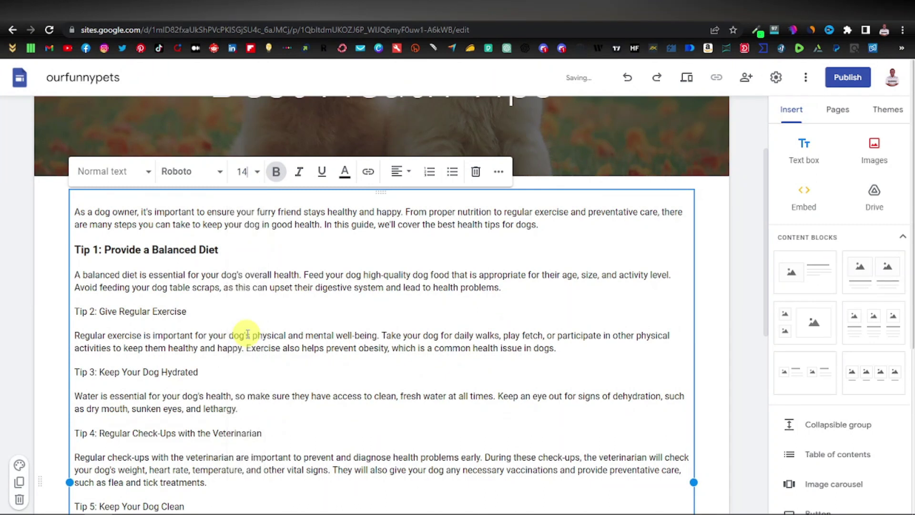
# Set the heading "Tip 2: Give Regular Exercise" to font size 14 and make it bold
pyautogui.moveTo(188, 313); pyautogui.dragTo(84, 307)
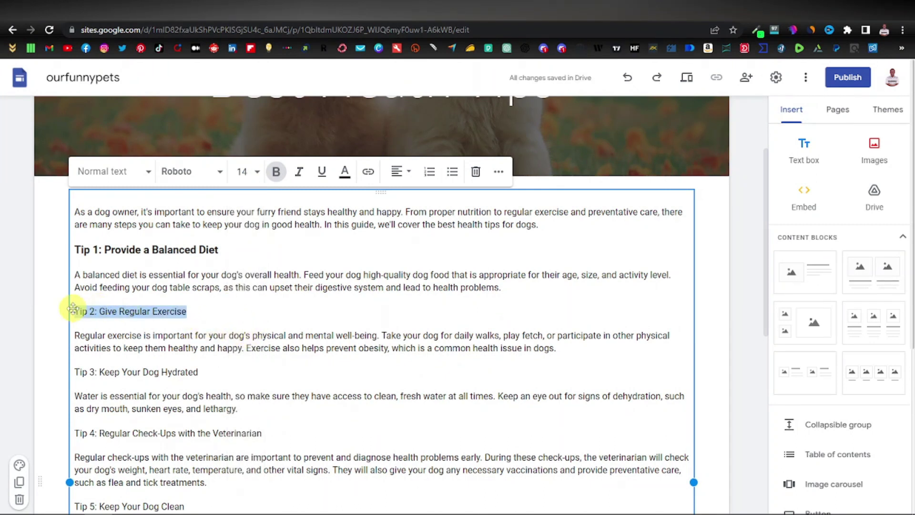
pyautogui.click(244, 172)
pyautogui.click(245, 339)
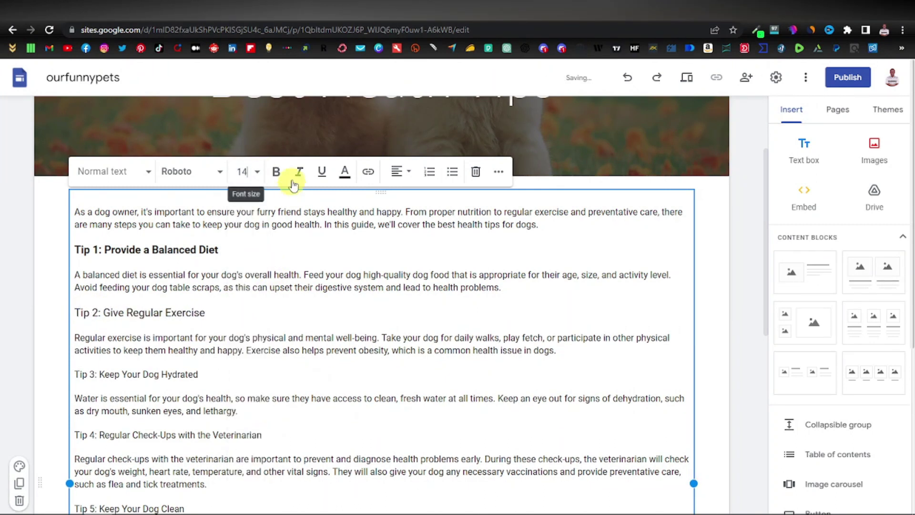
pyautogui.click(276, 172)
# Set the heading "Tip 3: Keep Your Dog Hydrated" to font size 14 and make it bold
pyautogui.moveTo(198, 374); pyautogui.dragTo(75, 375)
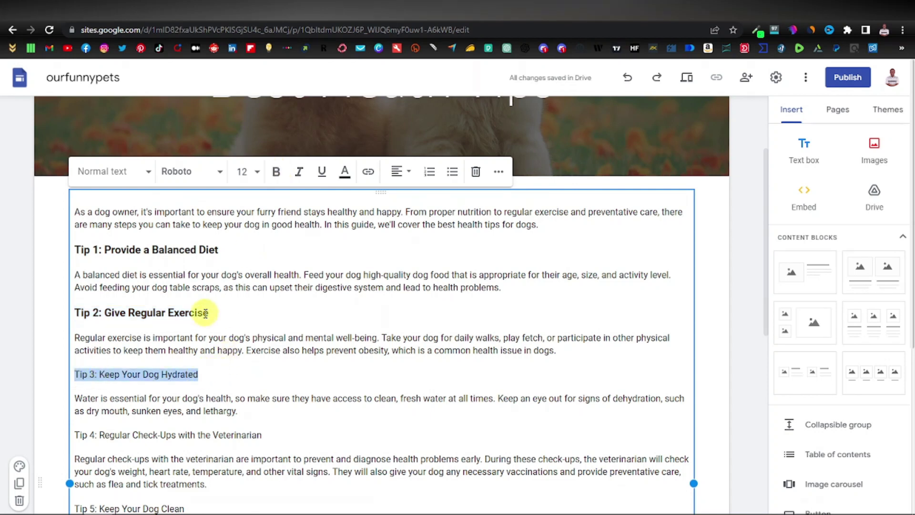
pyautogui.click(259, 171)
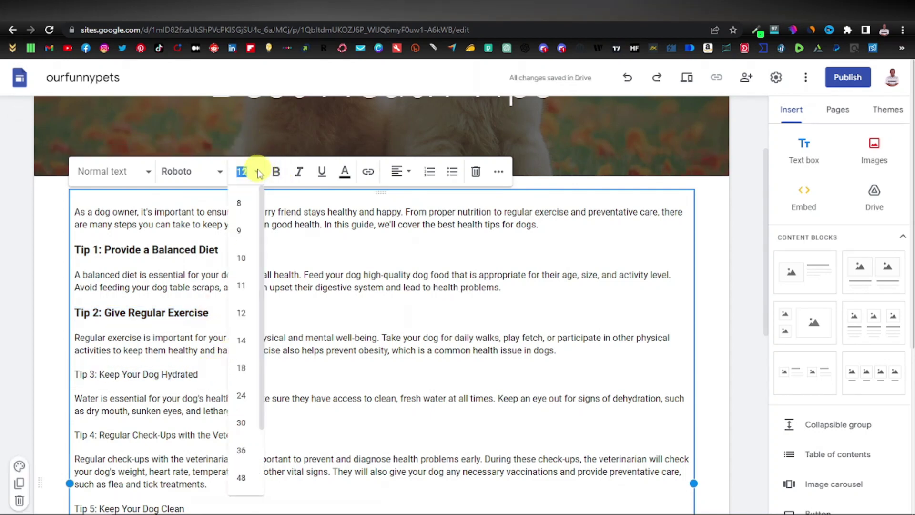
pyautogui.click(243, 337)
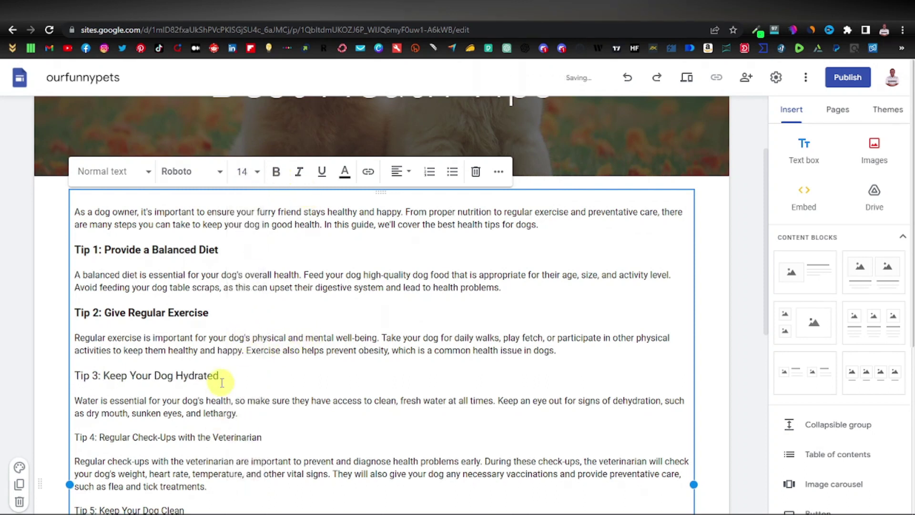
pyautogui.click(276, 172)
# Format the heading "Tip 4: Regular Check-Ups with the Veterinarian" as bold text in font size 14
pyautogui.scroll(-2, 299, 324)
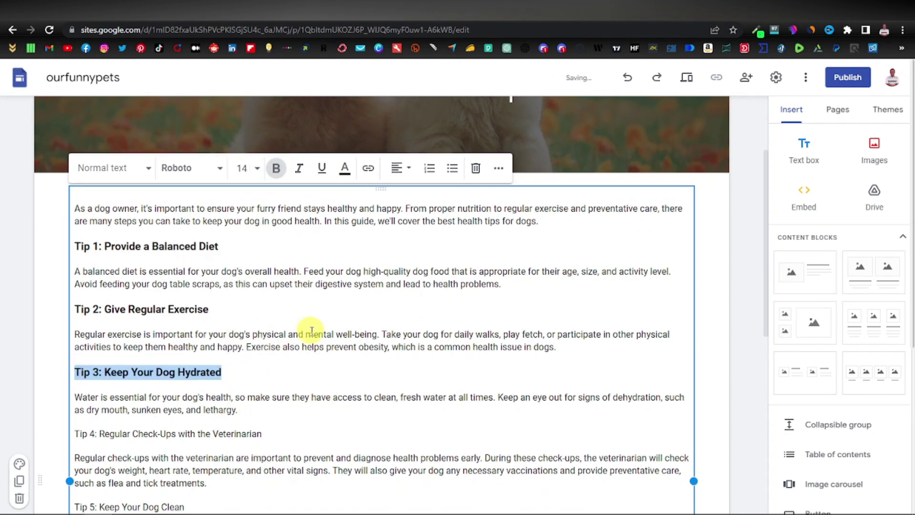
pyautogui.scroll(-1, 299, 324)
pyautogui.moveTo(262, 266); pyautogui.dragTo(61, 261)
pyautogui.click(244, 110)
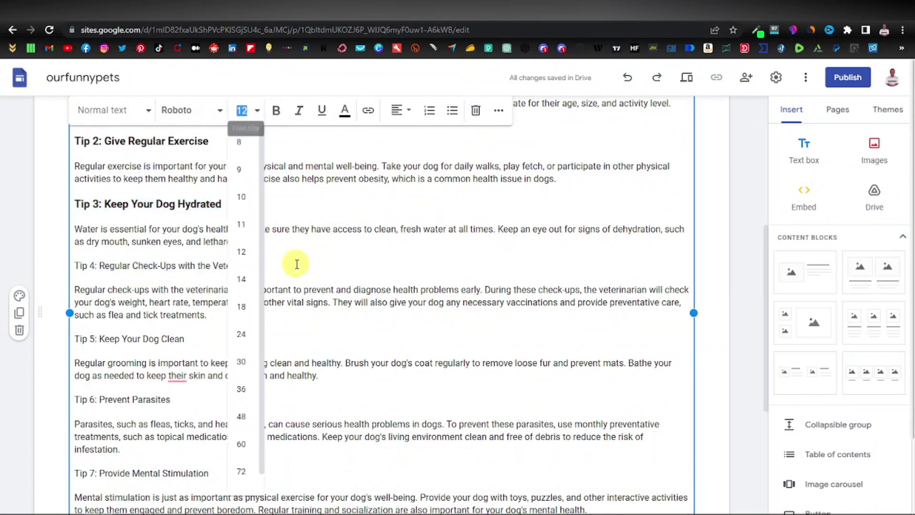
pyautogui.click(277, 110)
# Format the remaining headings from Tip 5 to Tip 8 in bold to match the earlier tip headings
pyautogui.scroll(-3, 200, 331)
pyautogui.moveTo(186, 227); pyautogui.dragTo(72, 227)
pyautogui.click(276, 111)
pyautogui.moveTo(172, 286); pyautogui.dragTo(71, 286)
pyautogui.click(275, 110)
pyautogui.moveTo(236, 322); pyautogui.dragTo(72, 321)
pyautogui.click(276, 110)
pyautogui.moveTo(271, 384); pyautogui.dragTo(72, 384)
pyautogui.click(277, 111)
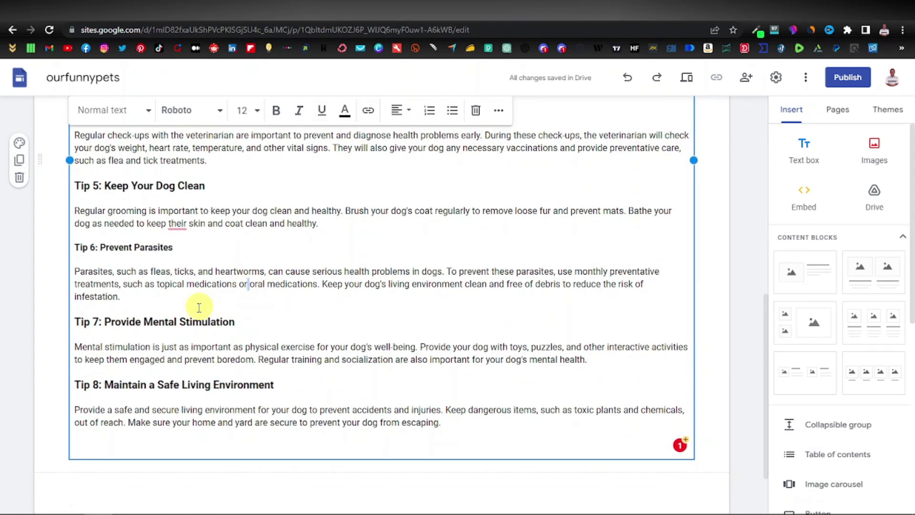
# Open the Home page and insert the content block with three images side by side, each with a heading and text
pyautogui.scroll(10, 467, 475)
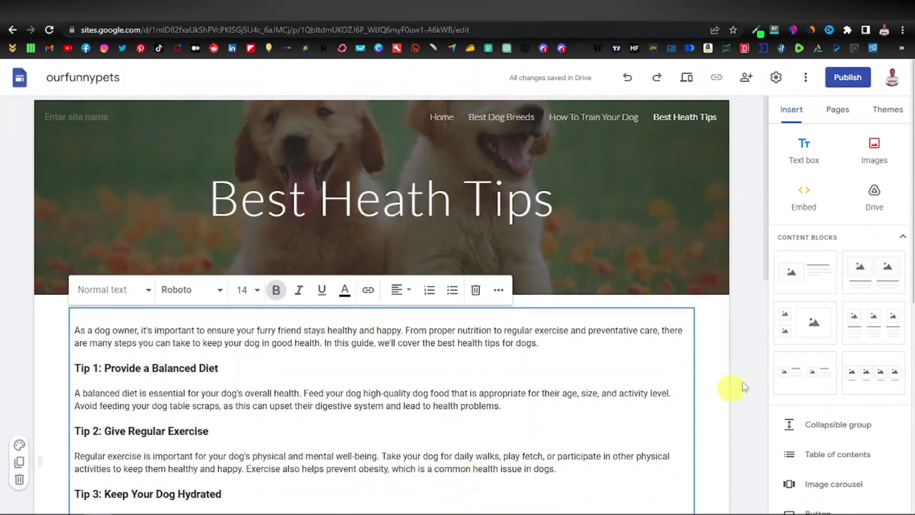
pyautogui.click(728, 370)
pyautogui.click(839, 111)
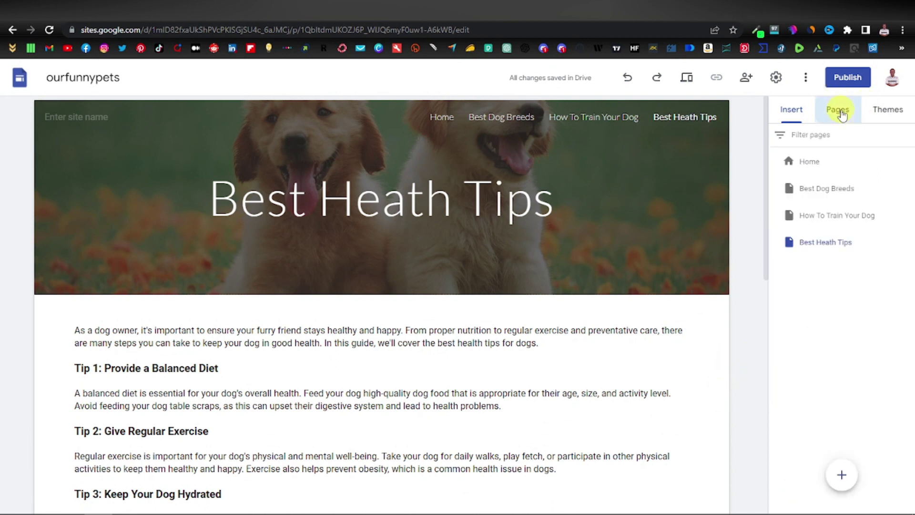
pyautogui.click(813, 162)
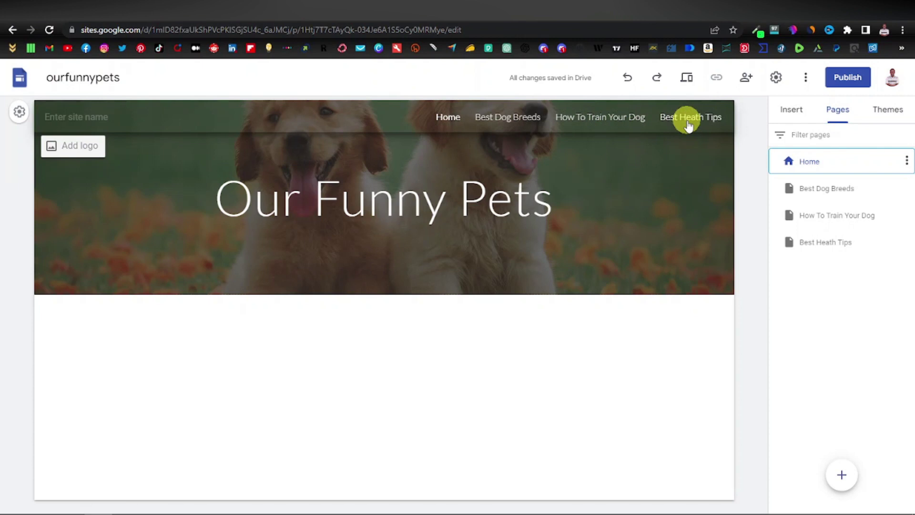
pyautogui.click(797, 118)
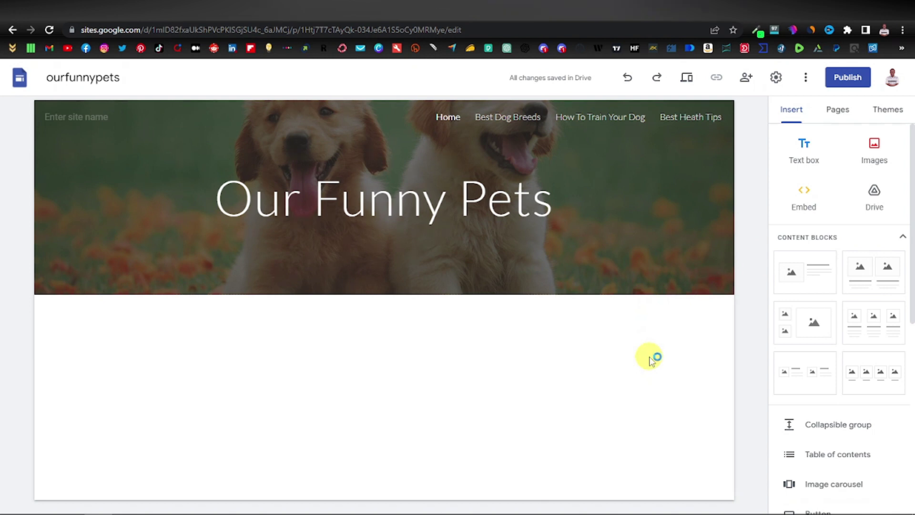
pyautogui.click(873, 320)
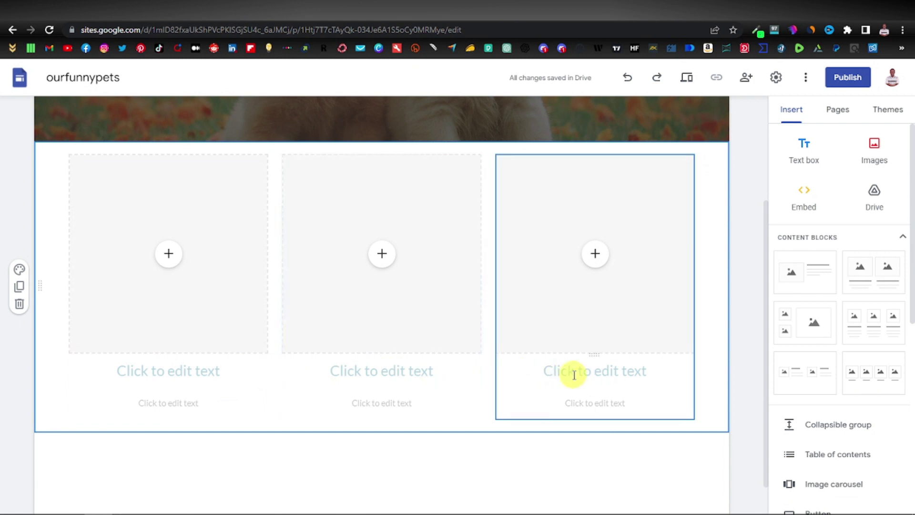
# Switch to the Pexels dogs search, download the photo of three sitting dogs on a dark background and dismiss the thank-you dialog
pyautogui.click(723, 10)
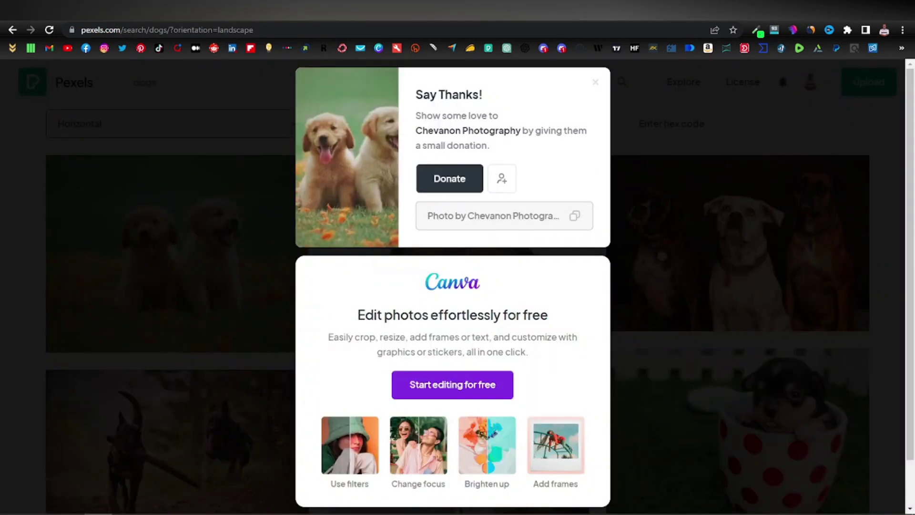
pyautogui.click(708, 243)
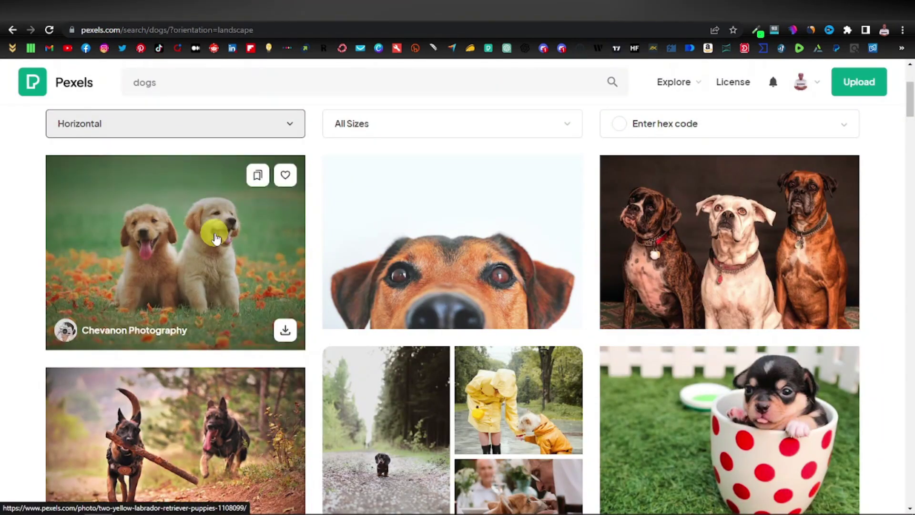
pyautogui.click(839, 308)
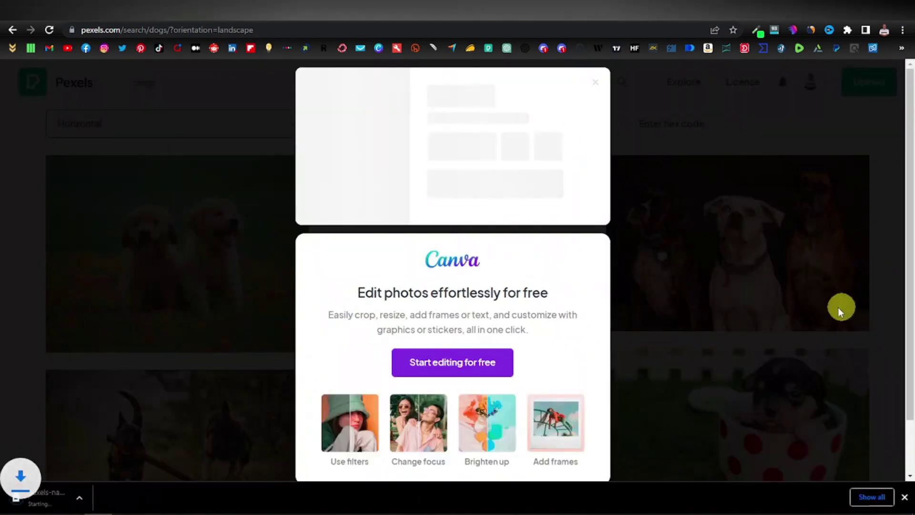
pyautogui.click(759, 286)
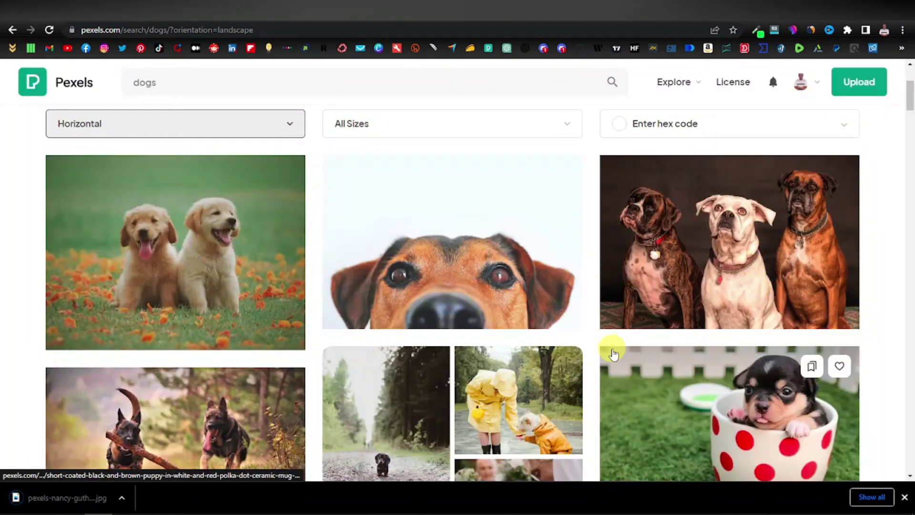
# Download the photo of two German shepherds running with a stick and the photo of the corgi walking beside the water
pyautogui.scroll(-3, 610, 334)
pyautogui.scroll(-1, 328, 311)
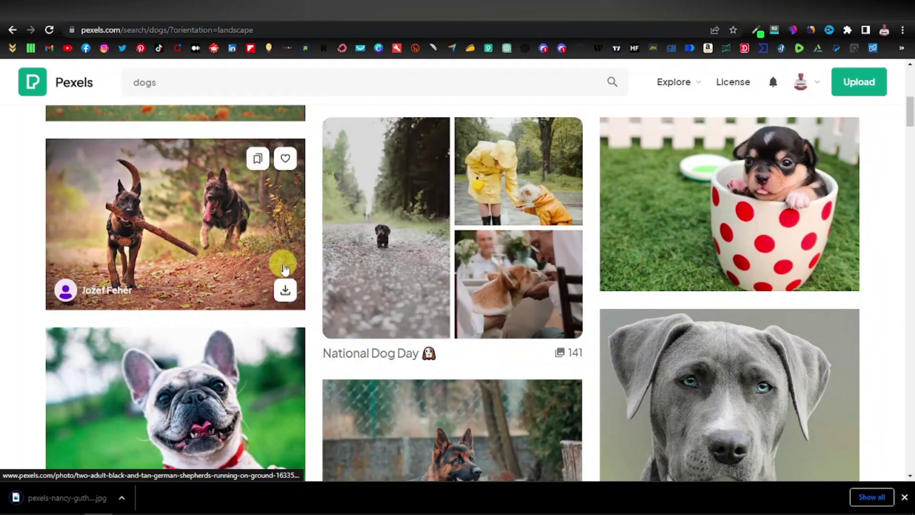
pyautogui.click(286, 290)
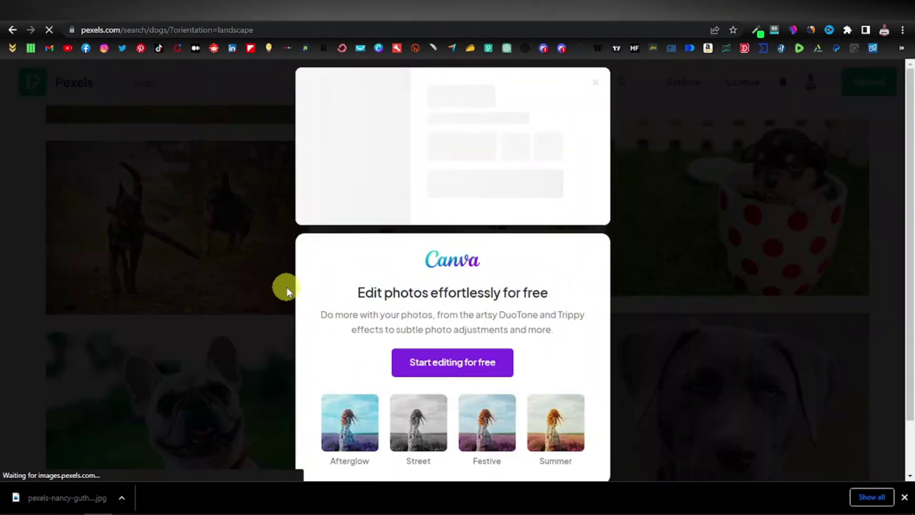
pyautogui.click(656, 247)
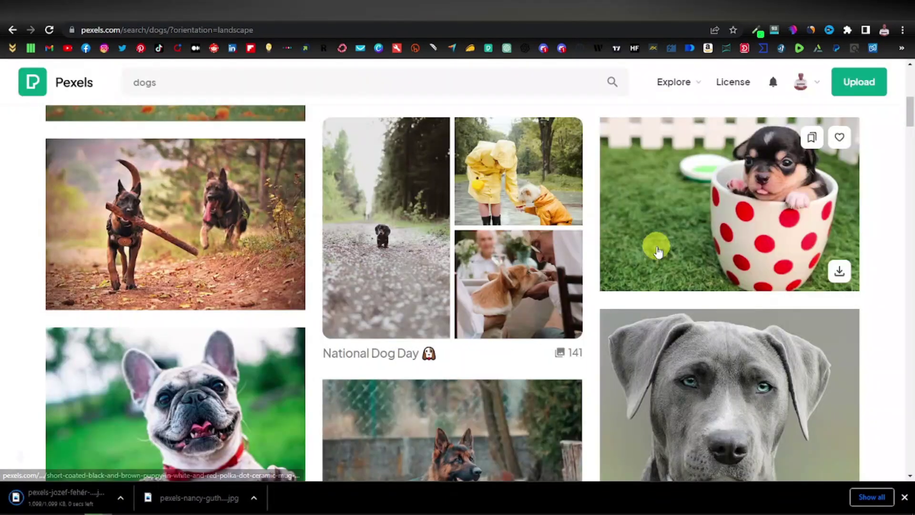
pyautogui.scroll(-7, 645, 258)
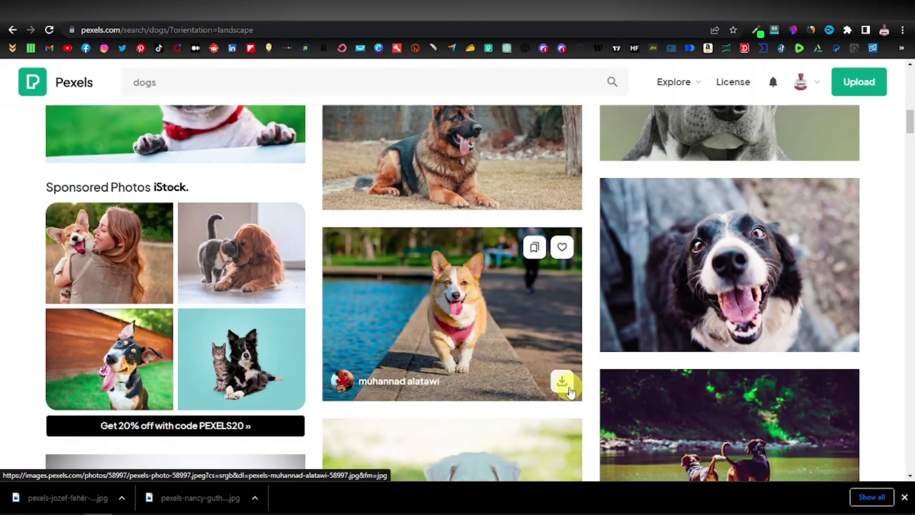
pyautogui.click(562, 381)
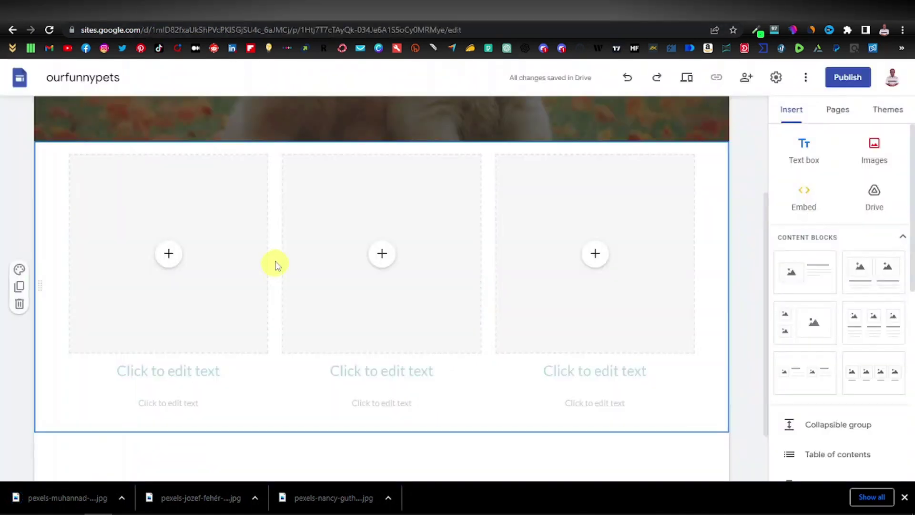
# Upload the downloaded photo of three sitting dogs into the first image placeholder on the Home page
pyautogui.click(169, 256)
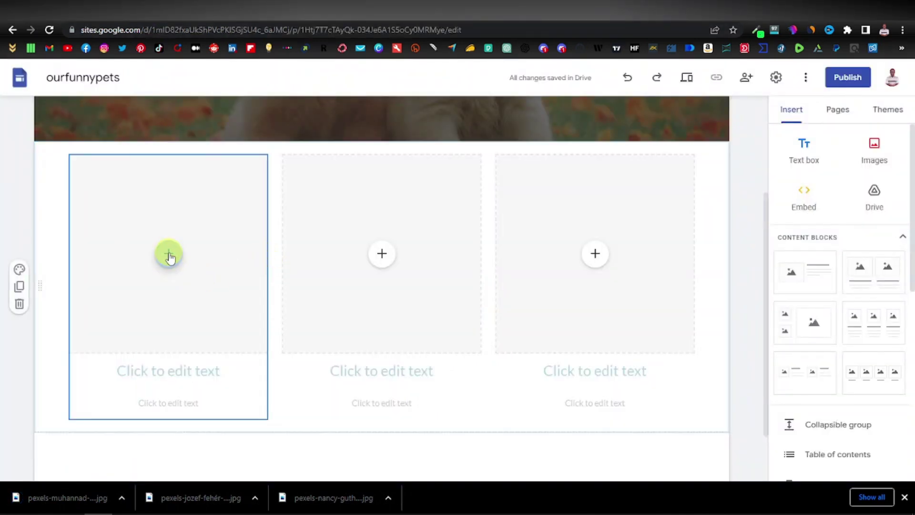
pyautogui.click(169, 255)
pyautogui.click(202, 298)
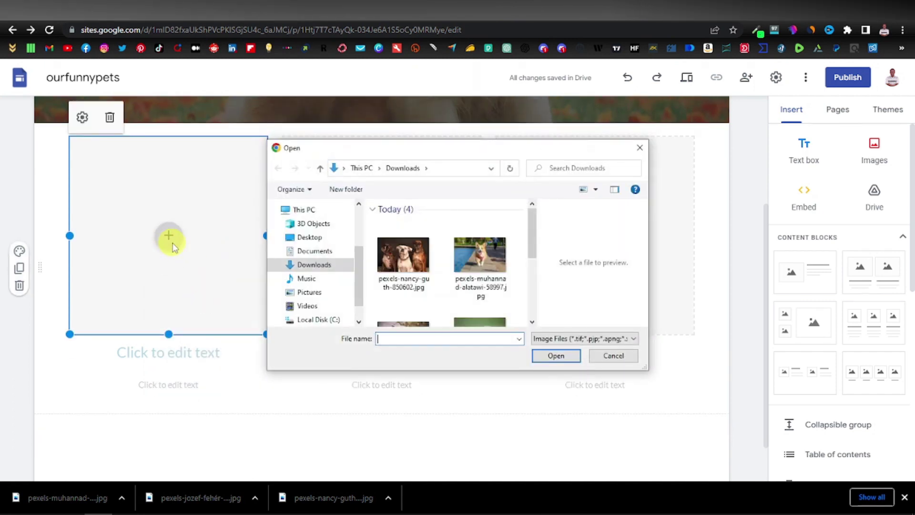
pyautogui.doubleClick(404, 260)
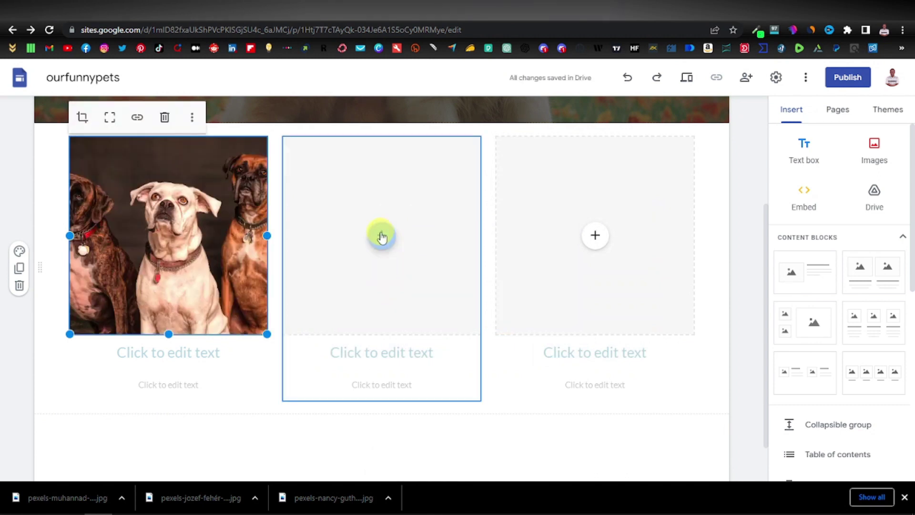
# Upload the downloaded photo of the two running German shepherds into the middle image placeholder
pyautogui.click(382, 236)
pyautogui.click(409, 272)
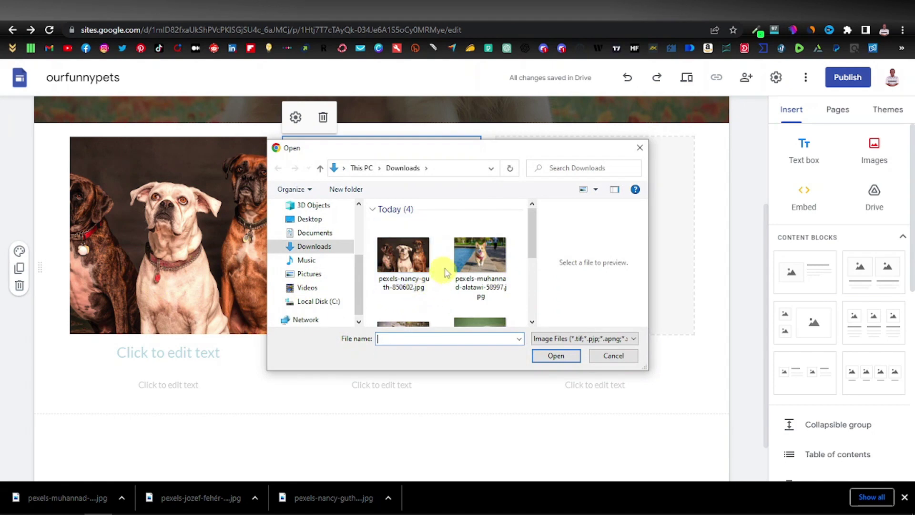
pyautogui.scroll(-1, 484, 268)
pyautogui.doubleClick(407, 280)
# Upload the downloaded corgi photo into the third image placeholder and deselect it
pyautogui.click(595, 236)
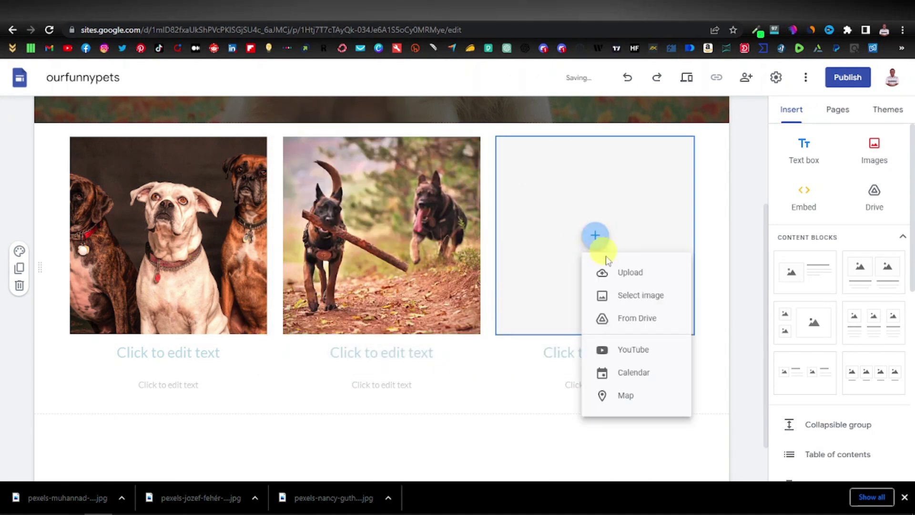
pyautogui.click(627, 270)
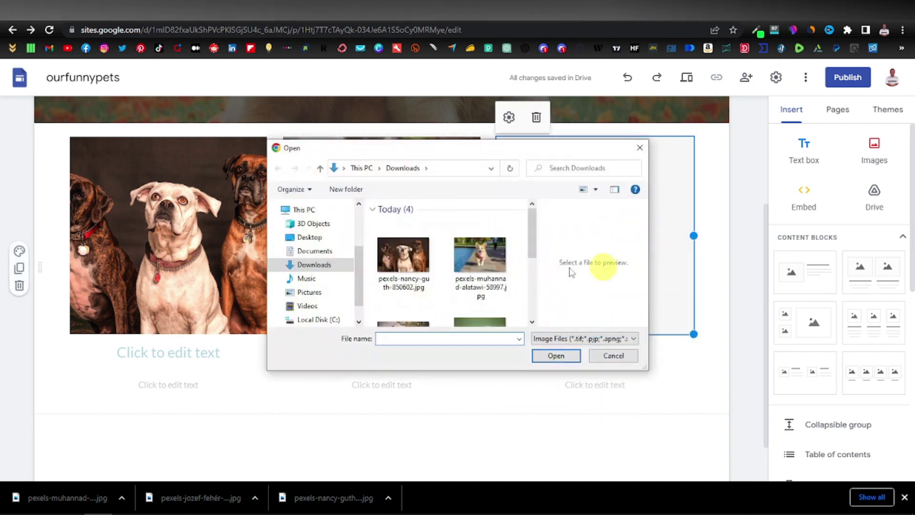
pyautogui.doubleClick(481, 257)
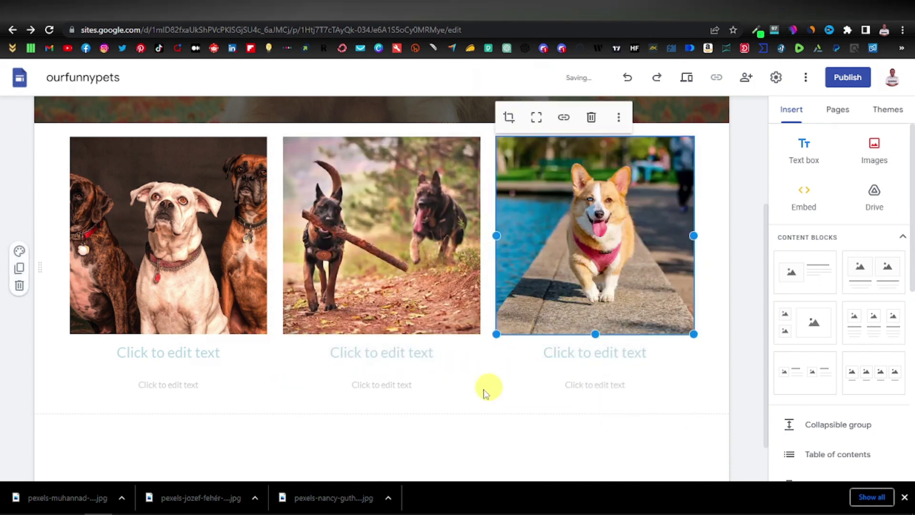
pyautogui.click(449, 377)
# Copy the page name "Best Dog Breeds" from the site navigation and paste it as the heading under the first photo
pyautogui.scroll(4, 450, 378)
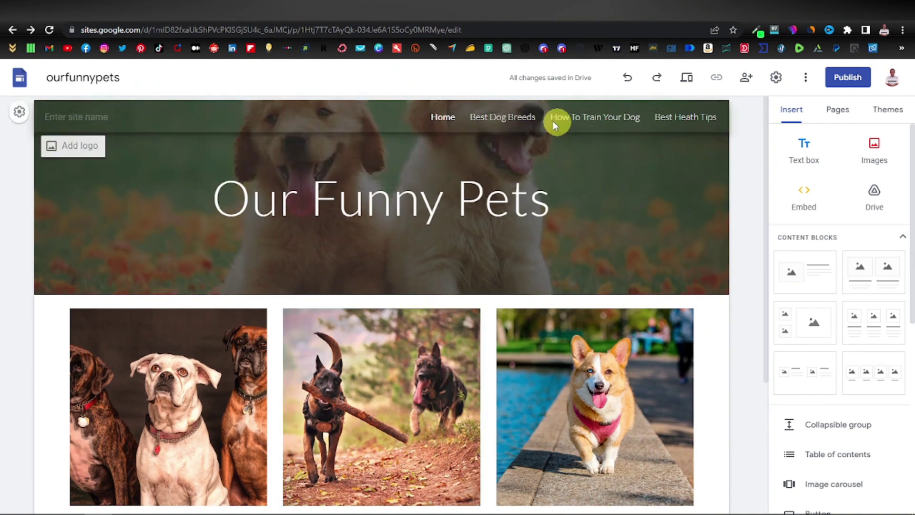
pyautogui.moveTo(468, 118); pyautogui.dragTo(537, 117)
pyautogui.hotkey('ctrl', 'c')
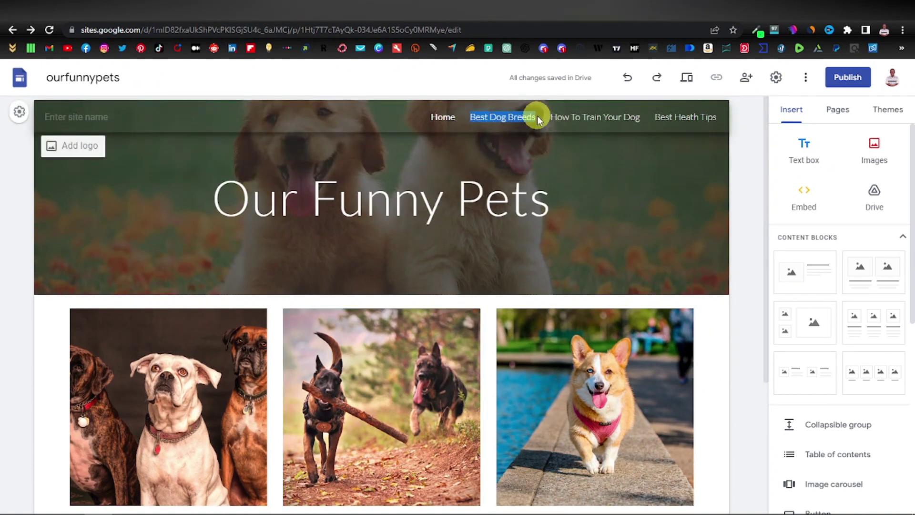
pyautogui.rightClick(518, 117)
pyautogui.scroll(-4, 348, 312)
pyautogui.click(163, 331)
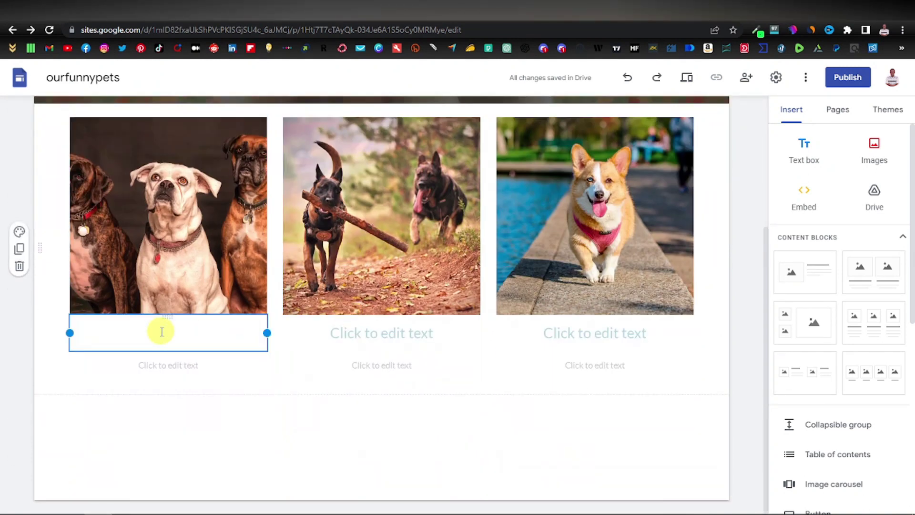
pyautogui.rightClick(151, 332)
pyautogui.click(181, 422)
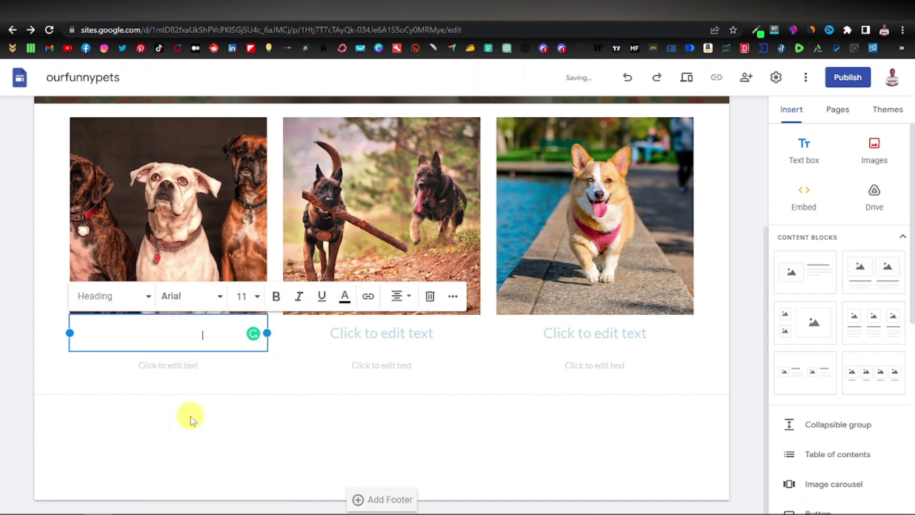
# Set the "Best Dog Breeds" heading's text colour to black and its font size to 18
pyautogui.tripleClick(218, 341)
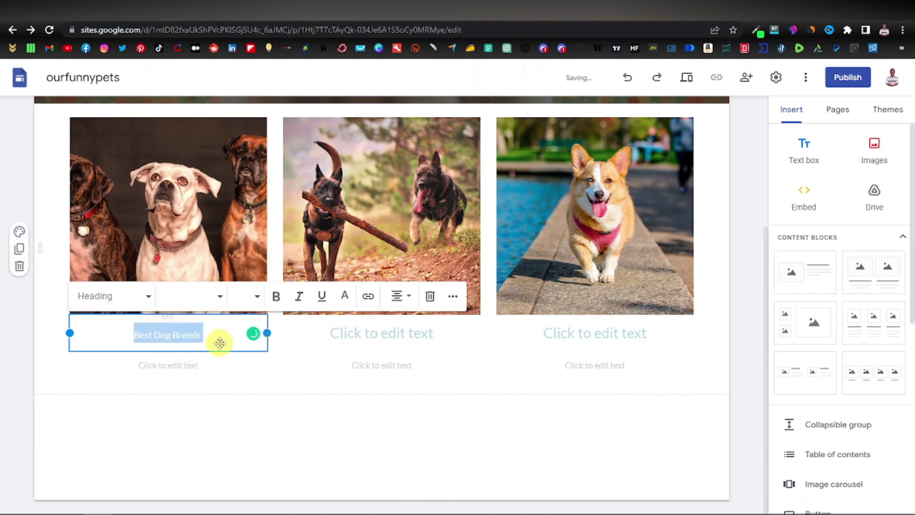
pyautogui.click(344, 296)
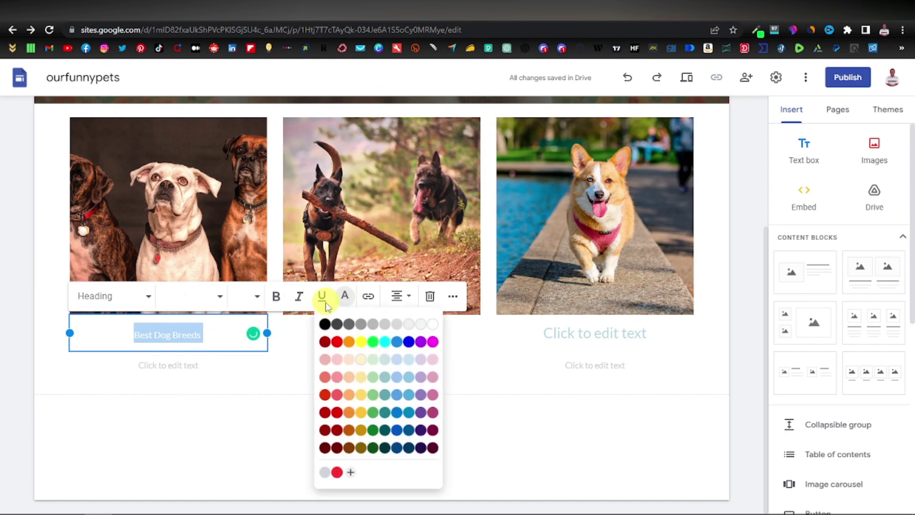
pyautogui.click(321, 320)
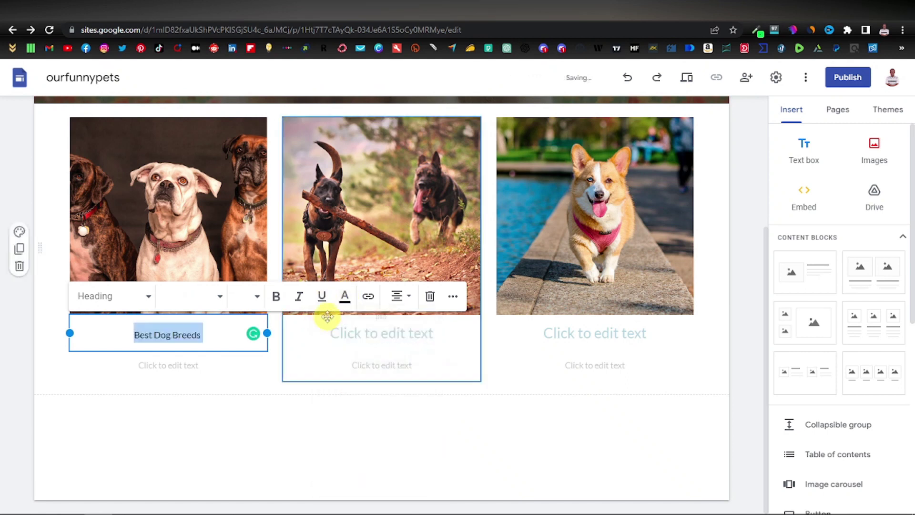
pyautogui.click(253, 296)
pyautogui.click(246, 233)
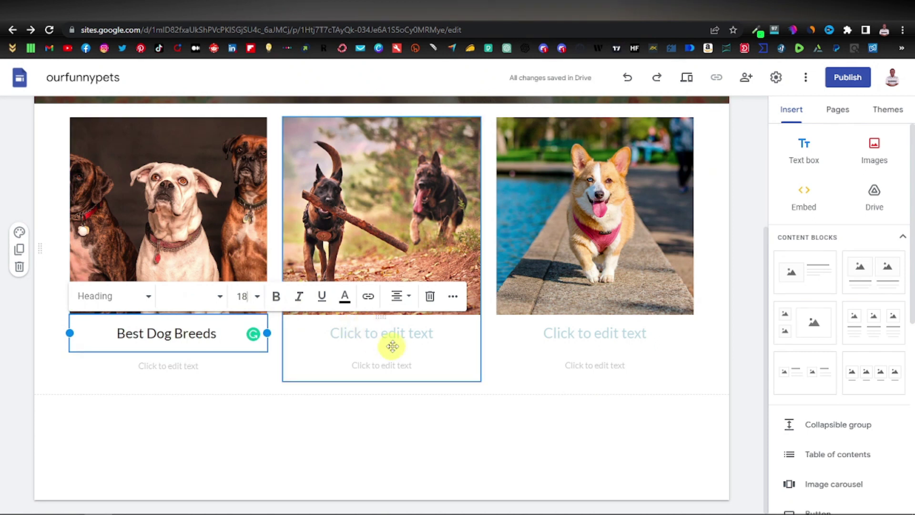
# Copy the page name "How To Train Your Dog" from the site navigation and paste it as the heading under the middle photo
pyautogui.scroll(4, 390, 343)
pyautogui.moveTo(547, 119); pyautogui.dragTo(637, 118)
pyautogui.hotkey('ctrl', 'c')
pyautogui.rightClick(611, 118)
pyautogui.click(639, 125)
pyautogui.scroll(-4, 438, 305)
pyautogui.click(380, 352)
pyautogui.rightClick(381, 352)
pyautogui.click(410, 261)
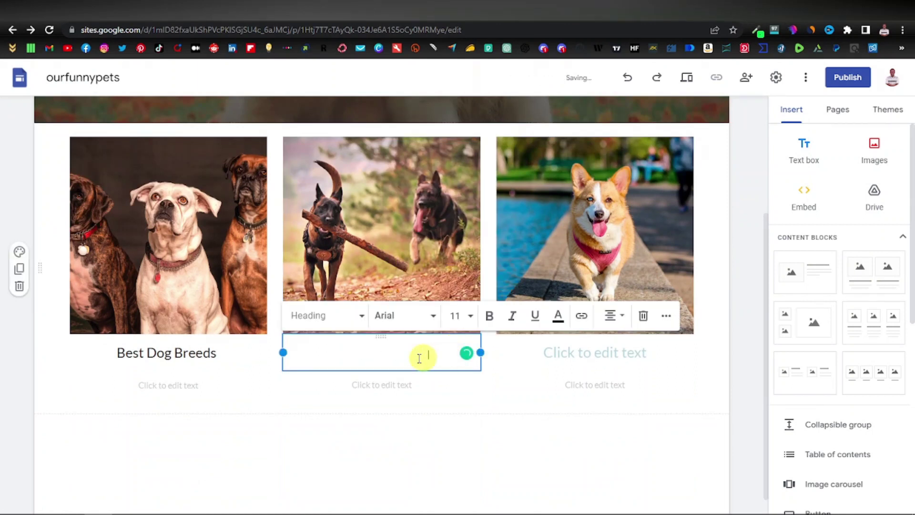
# Copy the page name "Best Heath Tips" from the site navigation and paste it as the heading under the corgi photo
pyautogui.scroll(4, 615, 214)
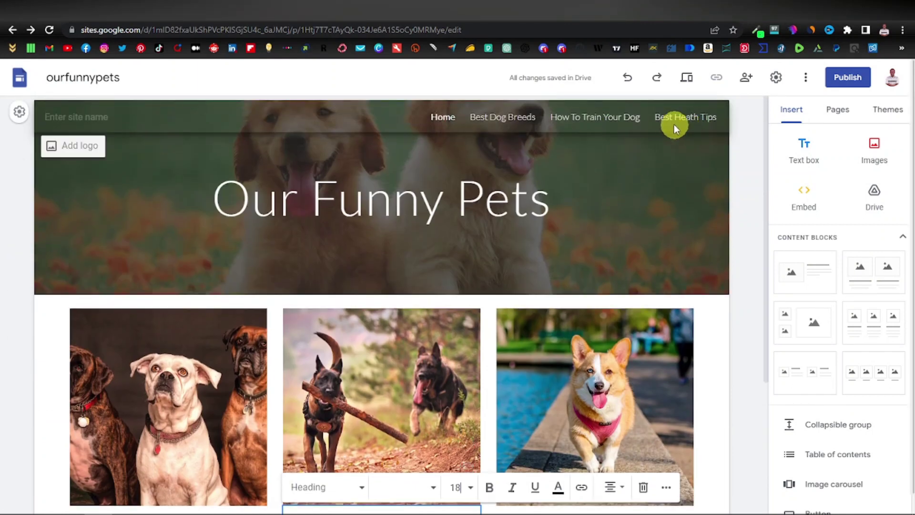
pyautogui.moveTo(653, 118); pyautogui.dragTo(716, 118)
pyautogui.hotkey('ctrl', 'c')
pyautogui.rightClick(703, 119)
pyautogui.click(736, 127)
pyautogui.scroll(-3, 572, 429)
pyautogui.rightClick(604, 355)
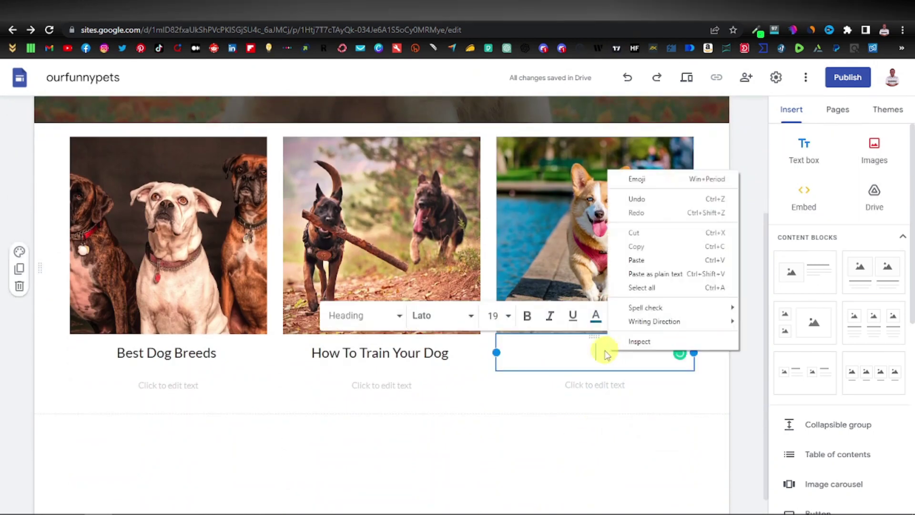
pyautogui.click(634, 314)
pyautogui.scroll(3, 552, 442)
pyautogui.scroll(-3, 527, 301)
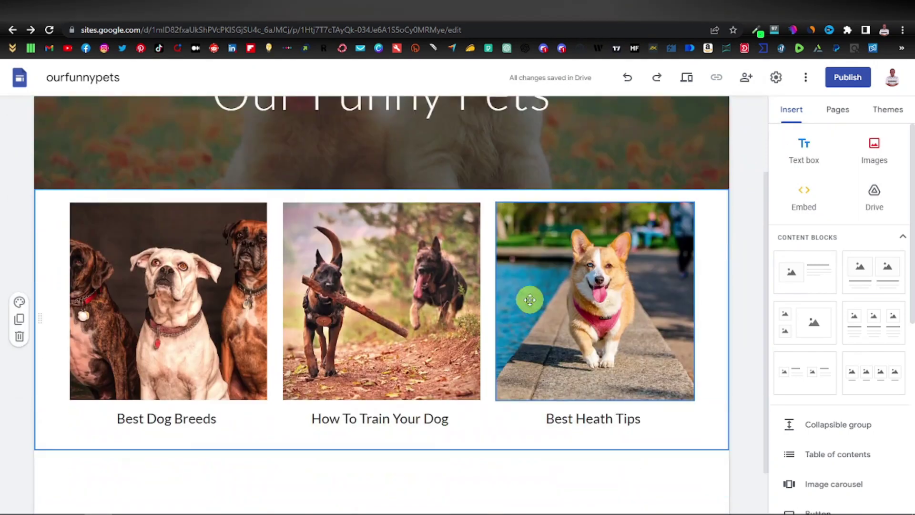
pyautogui.scroll(3, 465, 352)
pyautogui.scroll(-3, 461, 260)
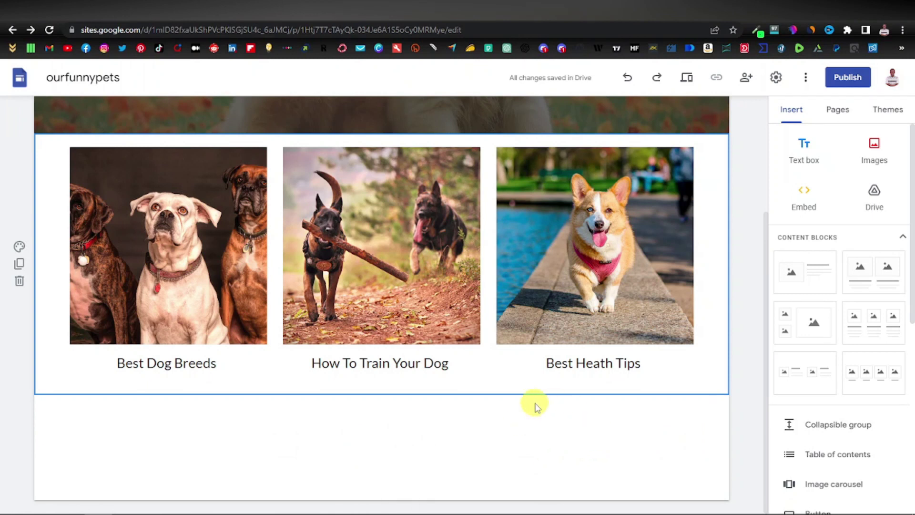
pyautogui.scroll(3, 533, 407)
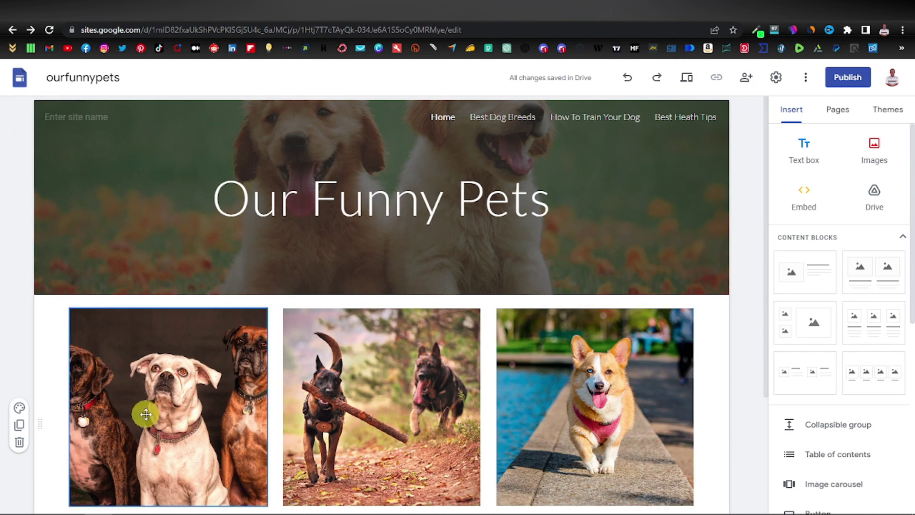
# Link the photo of the three sitting dogs to the site's Best Dog Breeds page
pyautogui.scroll(-2, 143, 412)
pyautogui.click(169, 290)
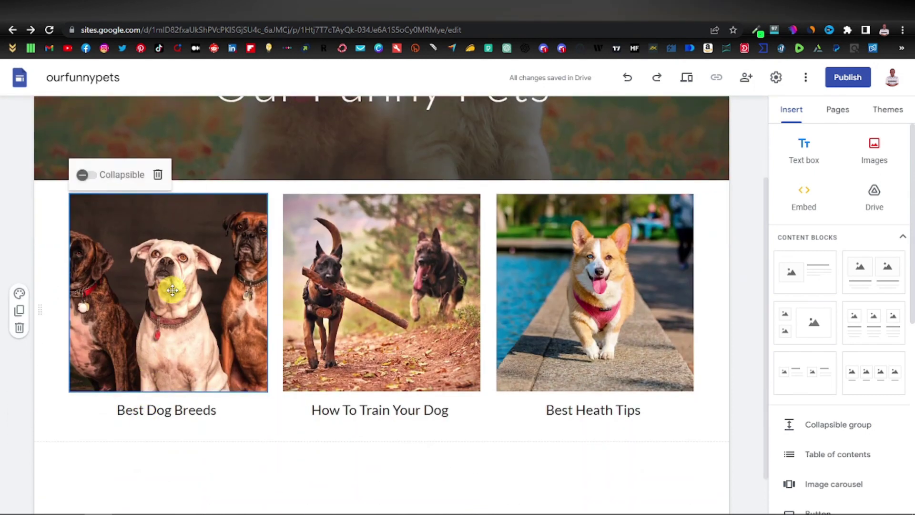
pyautogui.doubleClick(172, 290)
pyautogui.click(240, 175)
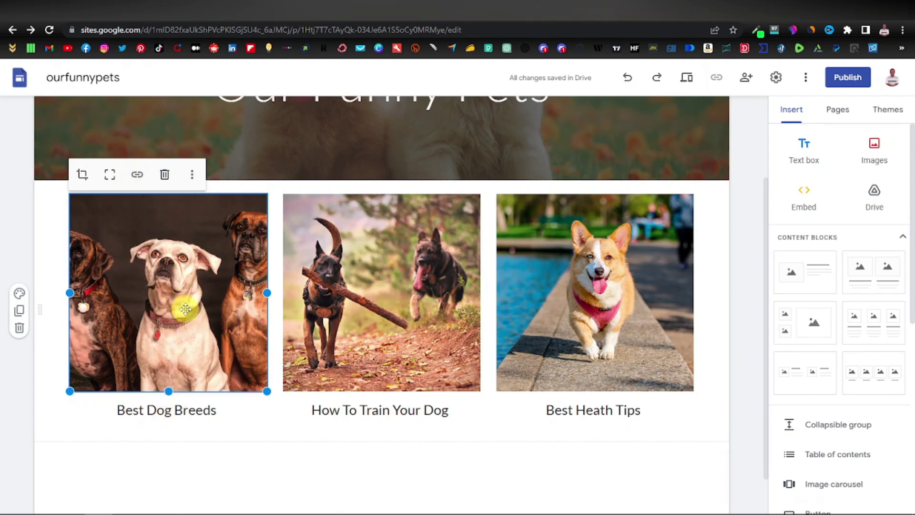
pyautogui.click(138, 177)
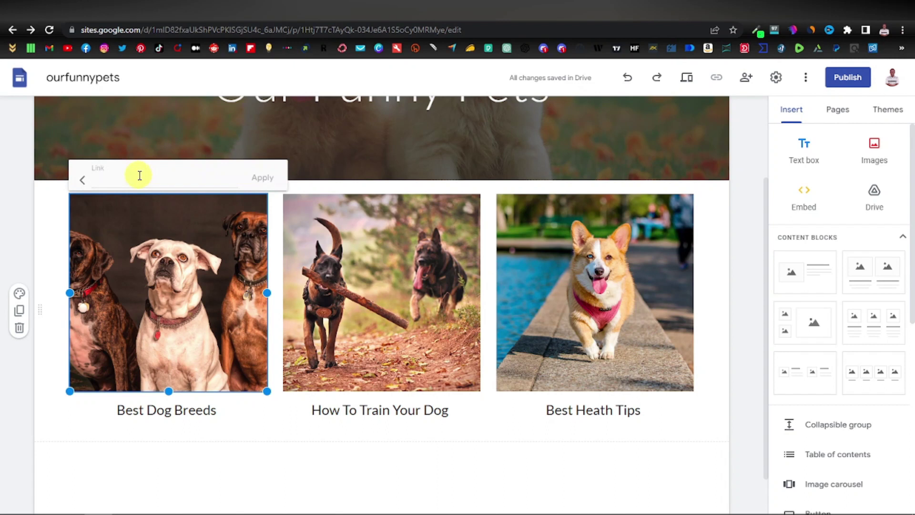
pyautogui.scroll(1, 139, 175)
pyautogui.click(127, 233)
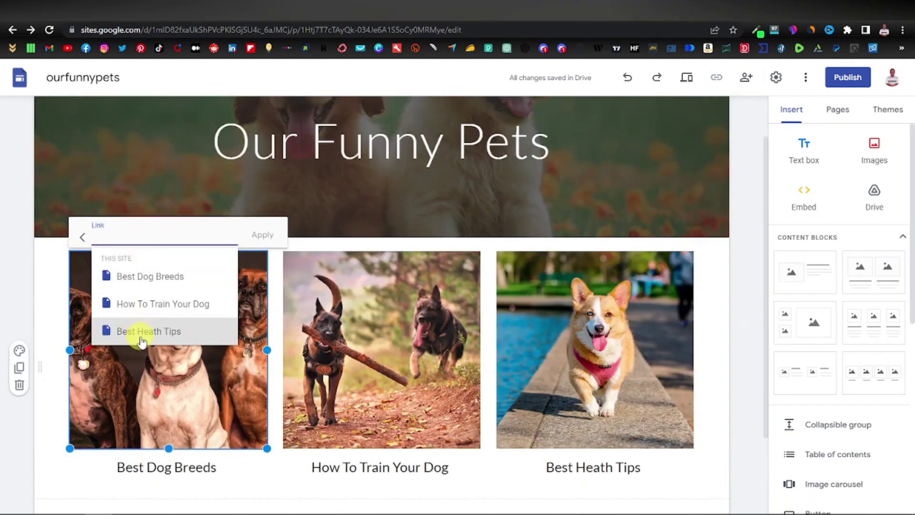
pyautogui.click(156, 277)
pyautogui.click(261, 234)
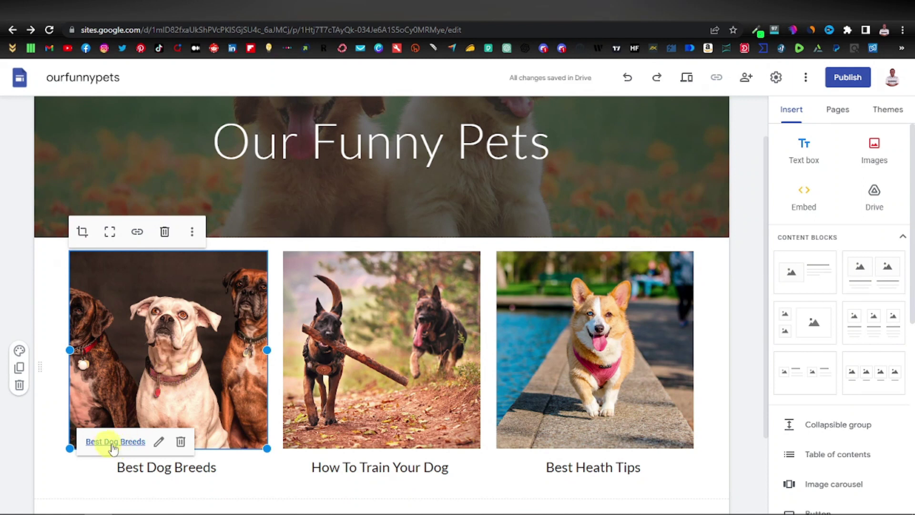
# Link the "Best Dog Breeds" heading under the first photo to the Best Dog Breeds page
pyautogui.click(199, 468)
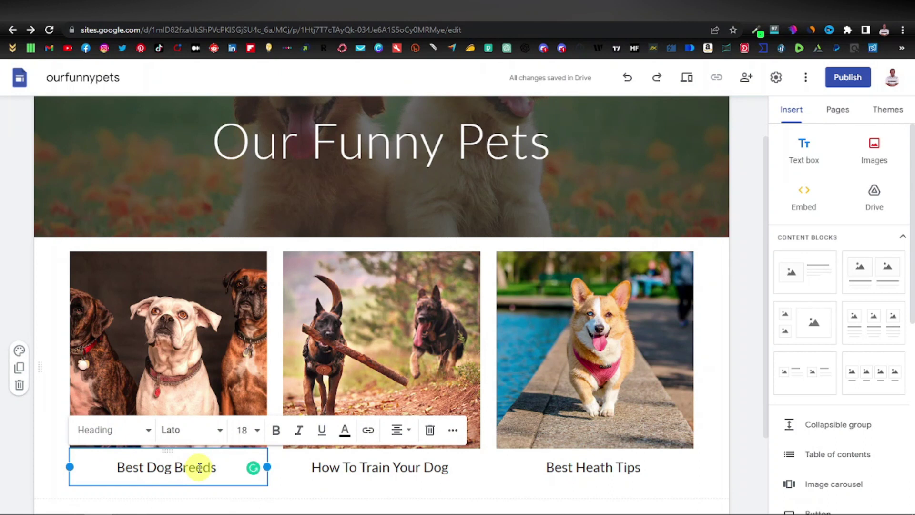
pyautogui.tripleClick(199, 468)
pyautogui.click(370, 435)
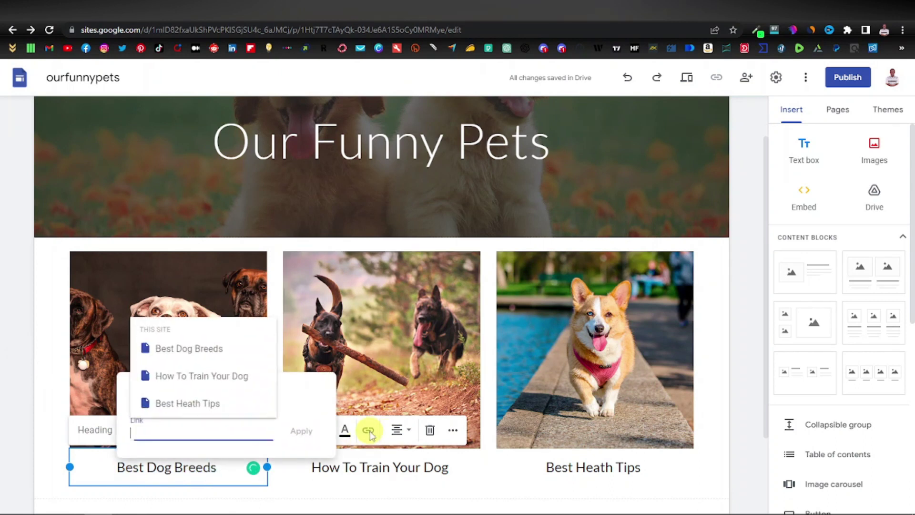
pyautogui.click(195, 353)
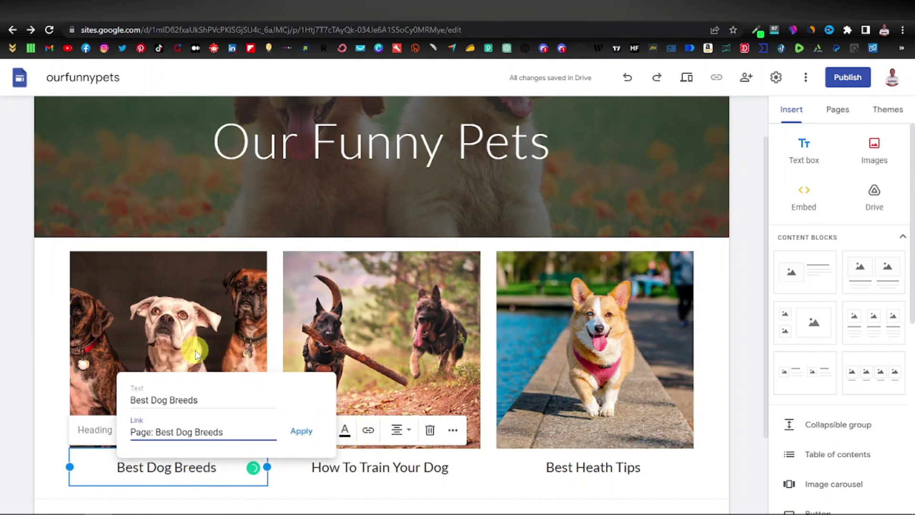
pyautogui.click(300, 431)
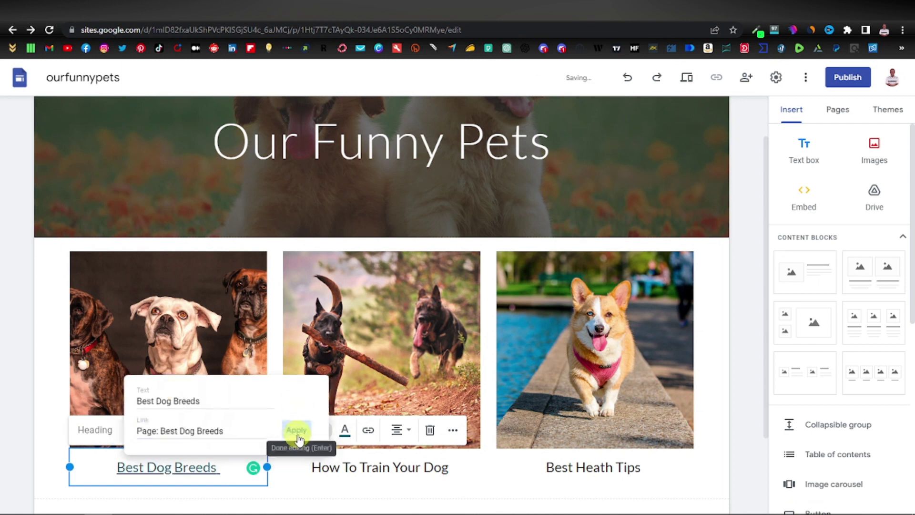
# Link the photo of the two running German shepherds to the How To Train Your Dog page
pyautogui.click(373, 341)
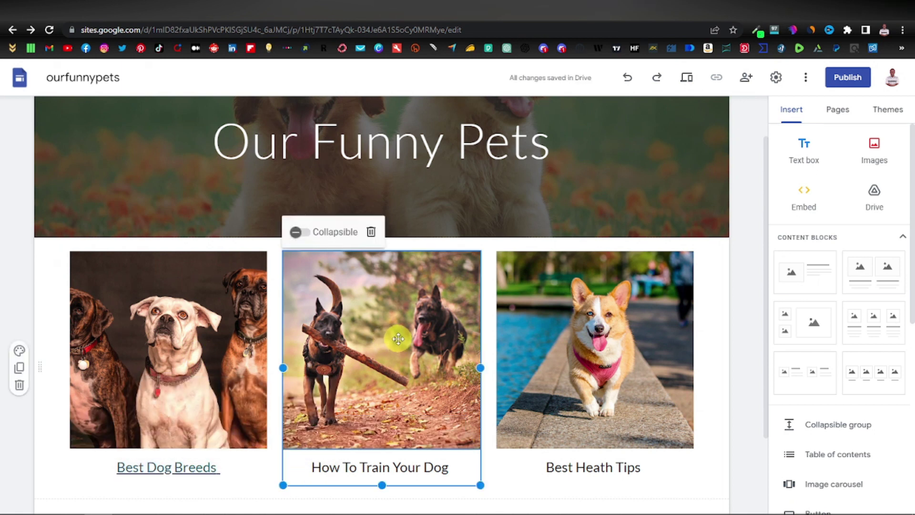
pyautogui.click(384, 282)
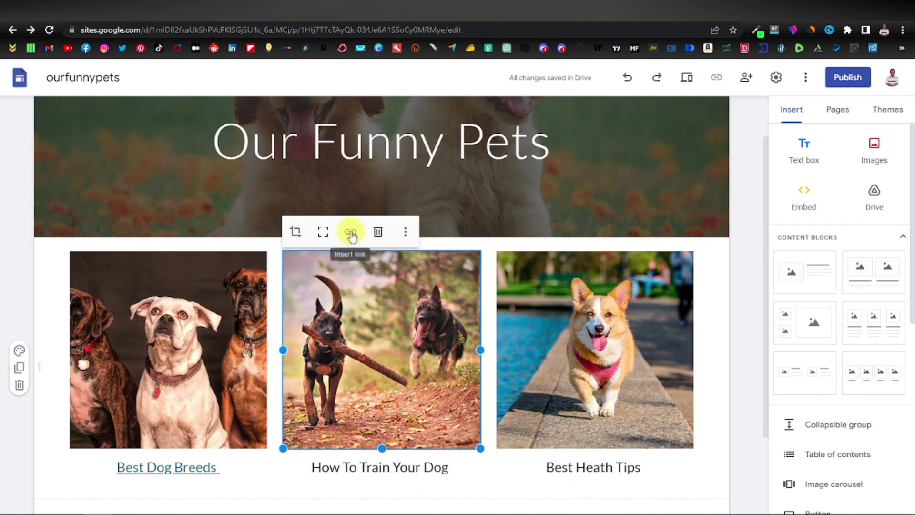
pyautogui.click(350, 233)
pyautogui.click(340, 233)
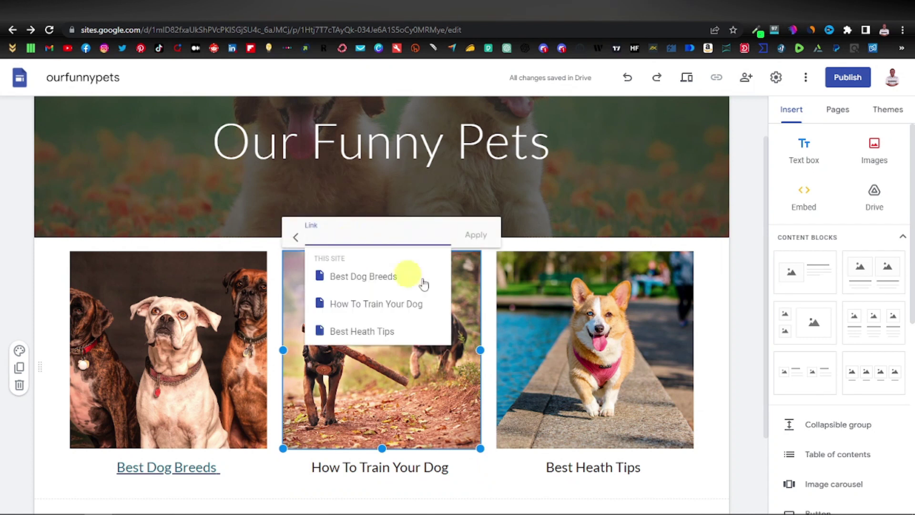
pyautogui.click(385, 303)
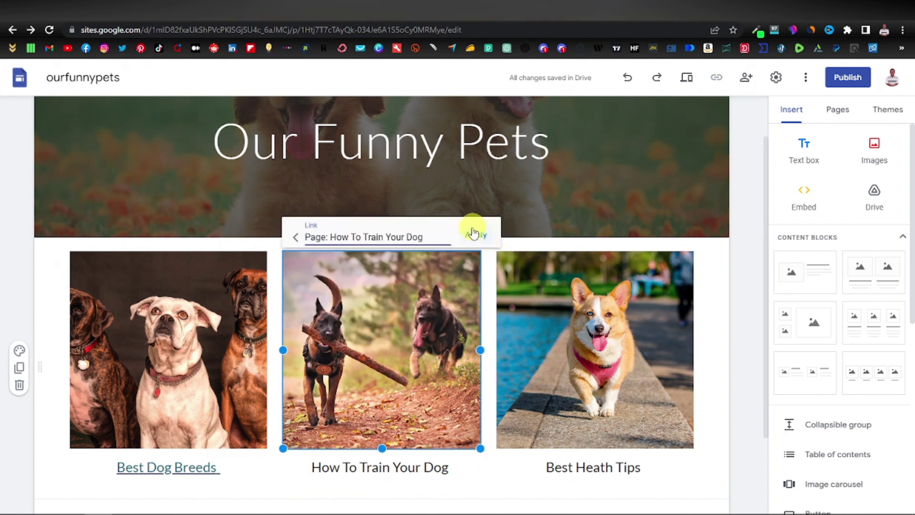
pyautogui.click(475, 234)
# Link the "How To Train Your Dog" heading under the middle photo to the page of the same name
pyautogui.click(432, 467)
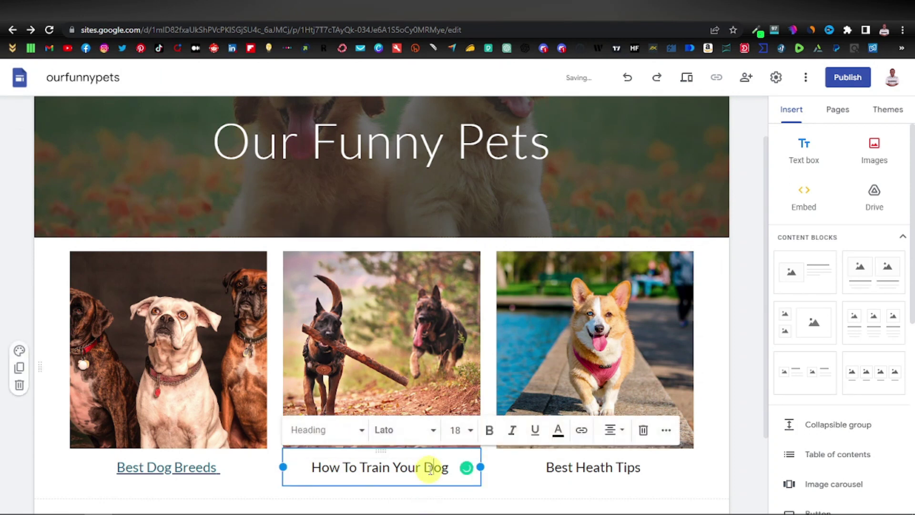
pyautogui.tripleClick(390, 468)
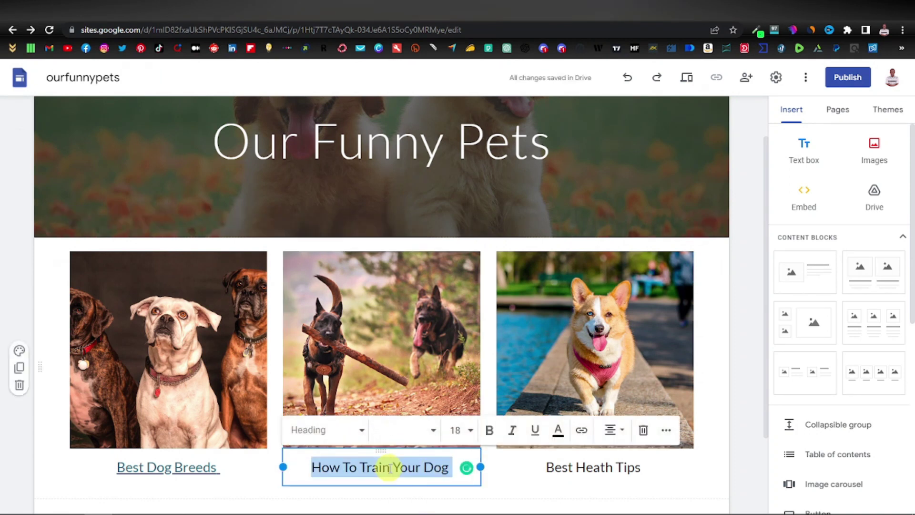
pyautogui.click(581, 431)
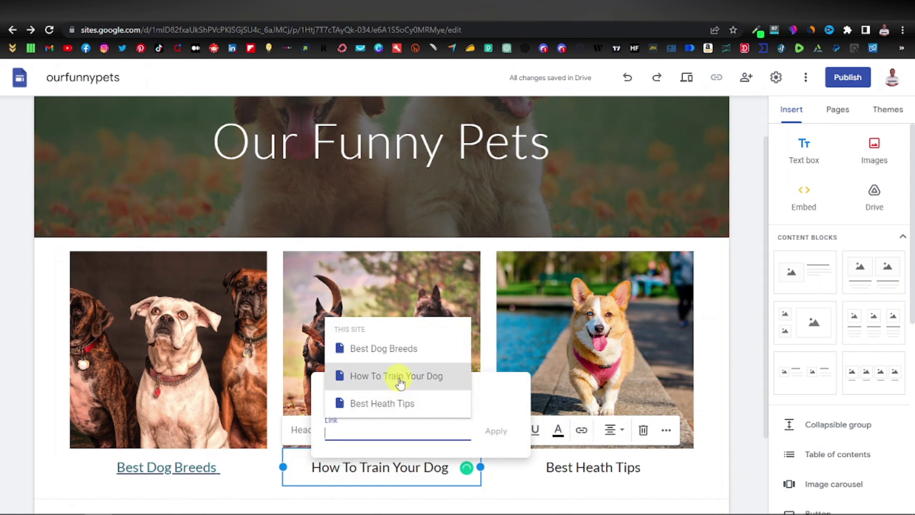
pyautogui.click(396, 376)
pyautogui.click(496, 431)
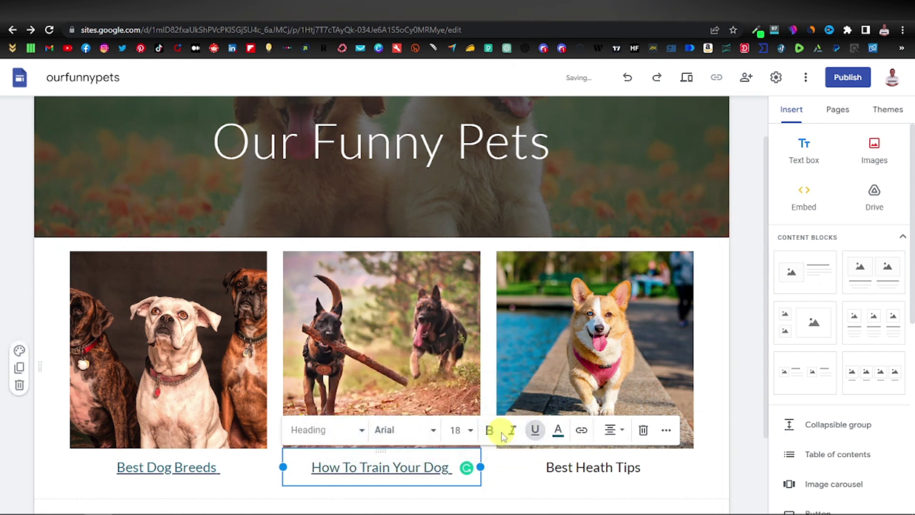
# Link the corgi photo to the site's Best Heath Tips page
pyautogui.click(610, 337)
pyautogui.click(599, 332)
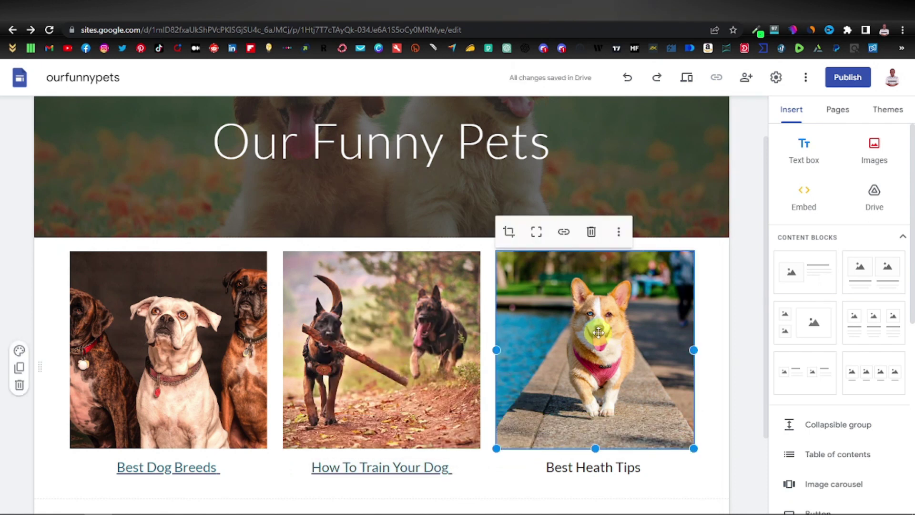
pyautogui.click(564, 232)
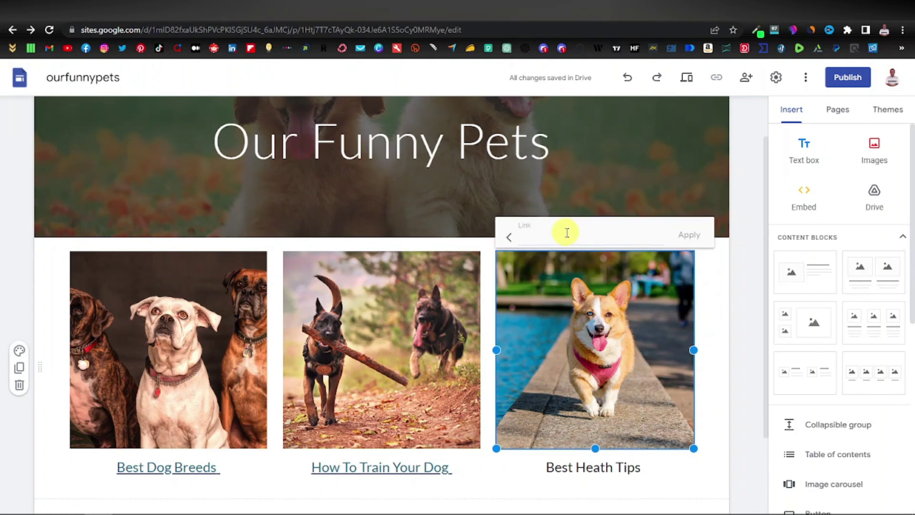
pyautogui.click(585, 330)
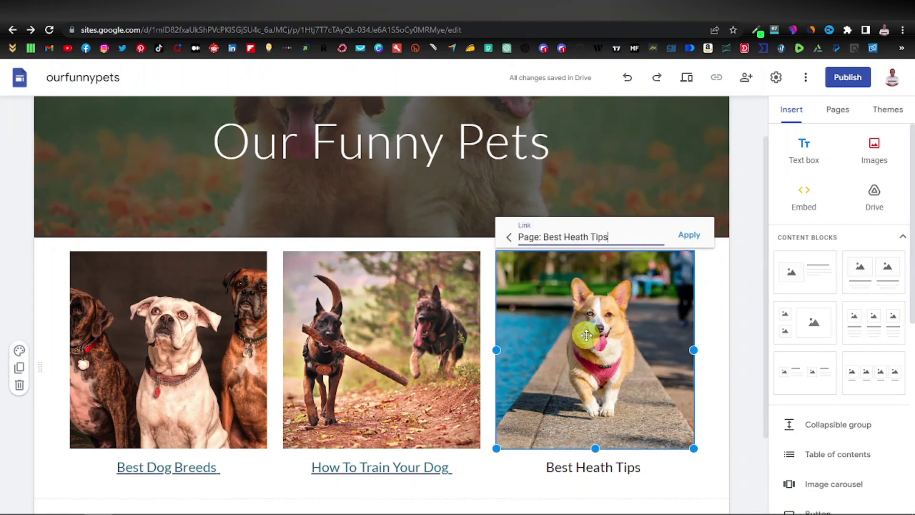
pyautogui.click(688, 234)
# Link the "Best Heath Tips" heading under the corgi photo to the Best Heath Tips page
pyautogui.click(627, 468)
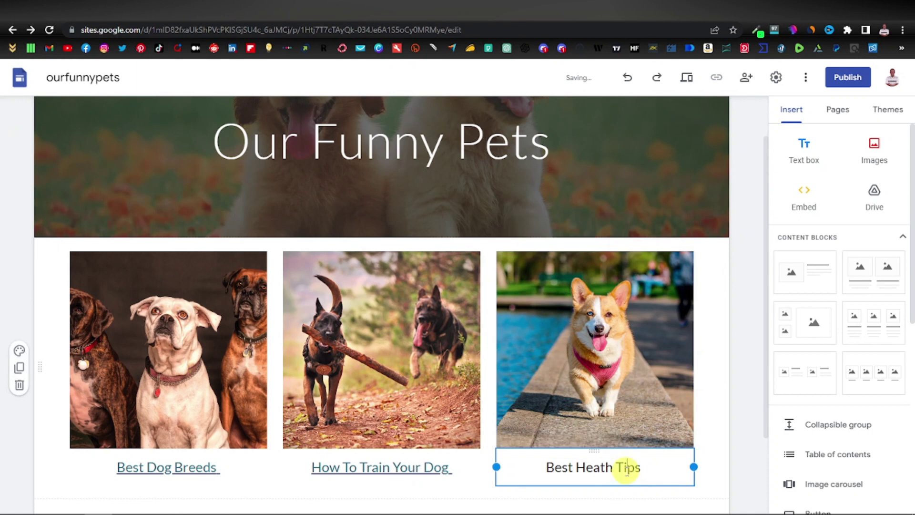
pyautogui.tripleClick(627, 468)
pyautogui.click(619, 430)
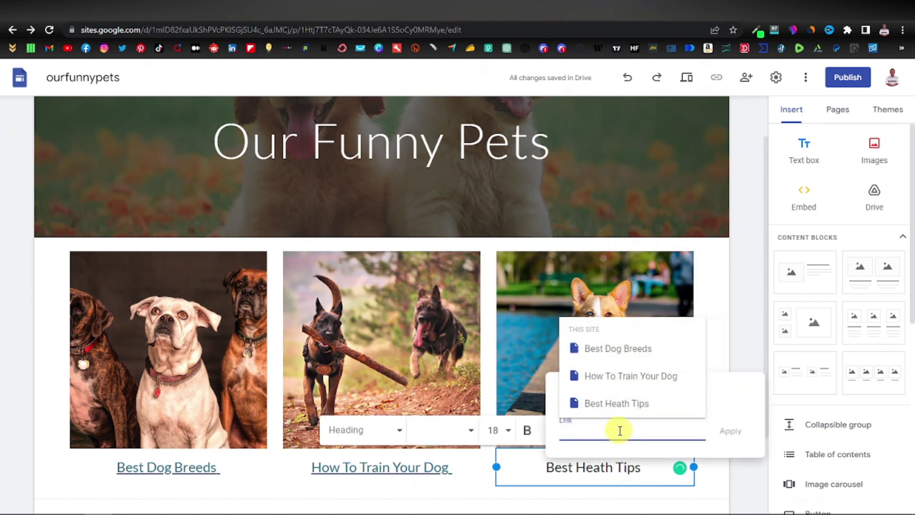
pyautogui.click(615, 404)
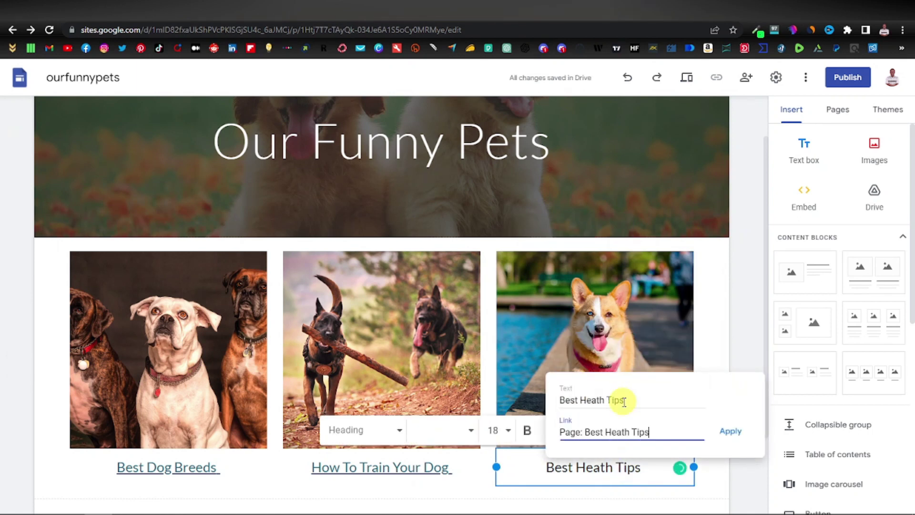
pyautogui.click(731, 432)
pyautogui.scroll(-1, 704, 482)
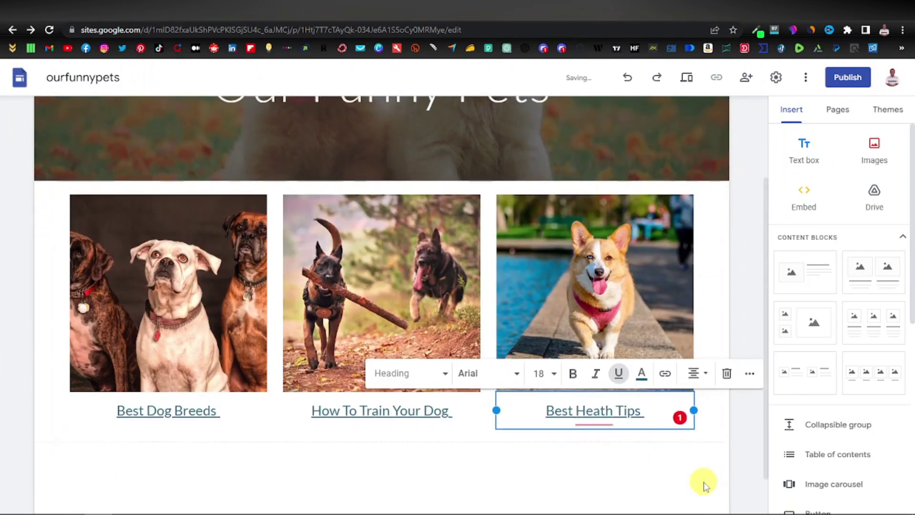
pyautogui.scroll(2, 613, 458)
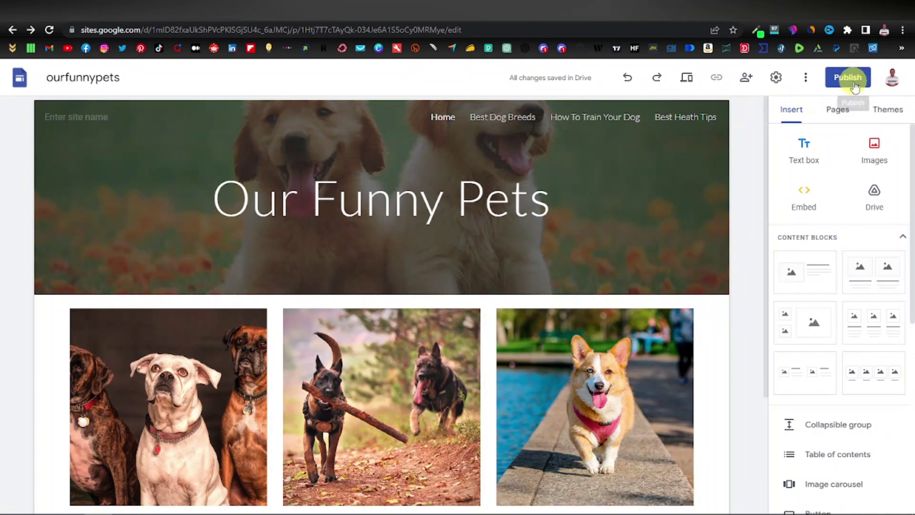
# Publish the site to the web at the address ourfunnypets, viewable by anyone
pyautogui.click(848, 77)
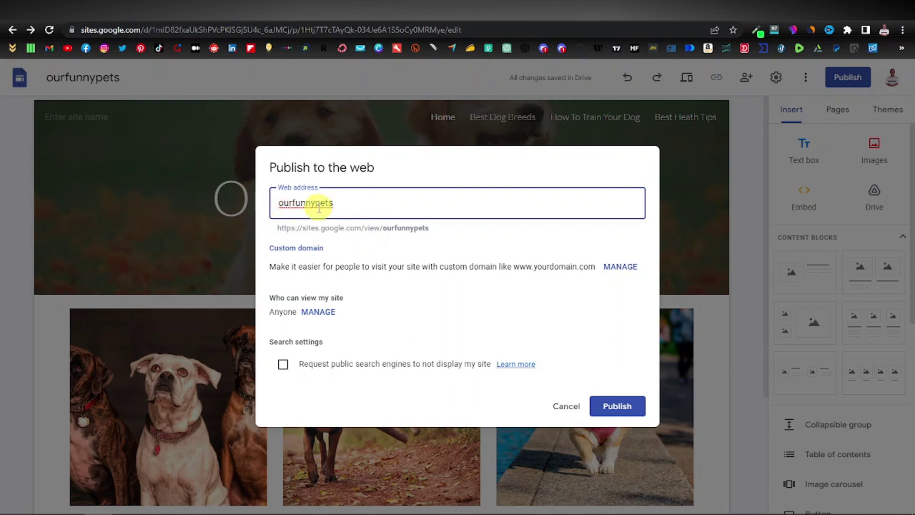
pyautogui.click(455, 261)
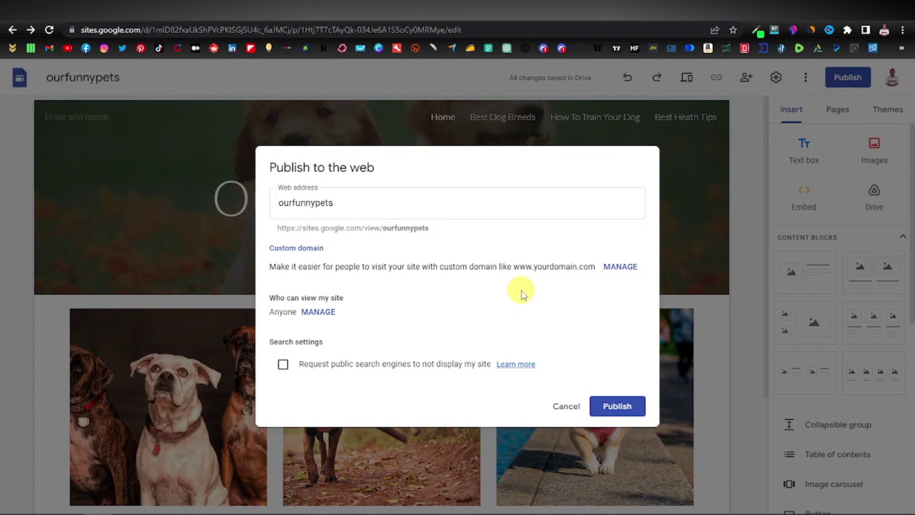
pyautogui.click(618, 407)
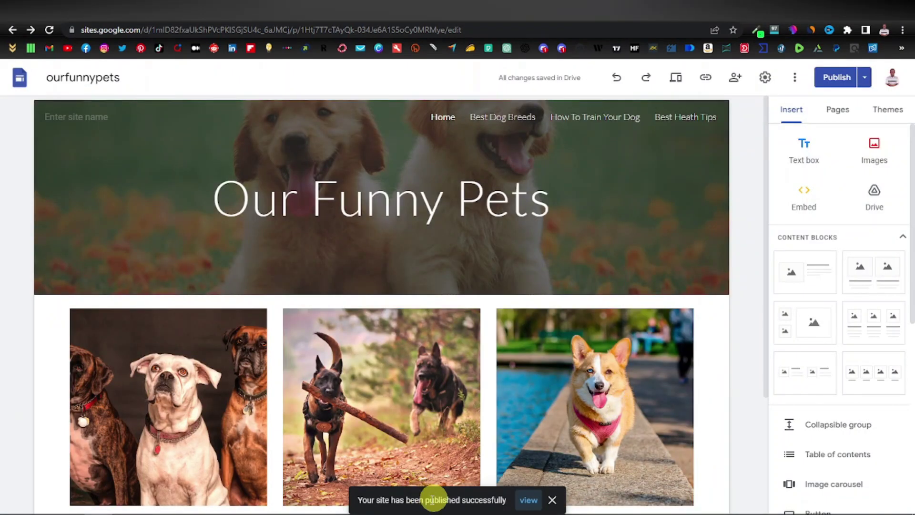
# View the published site and look over its Home page banner, navigation links and captioned photos
pyautogui.click(529, 500)
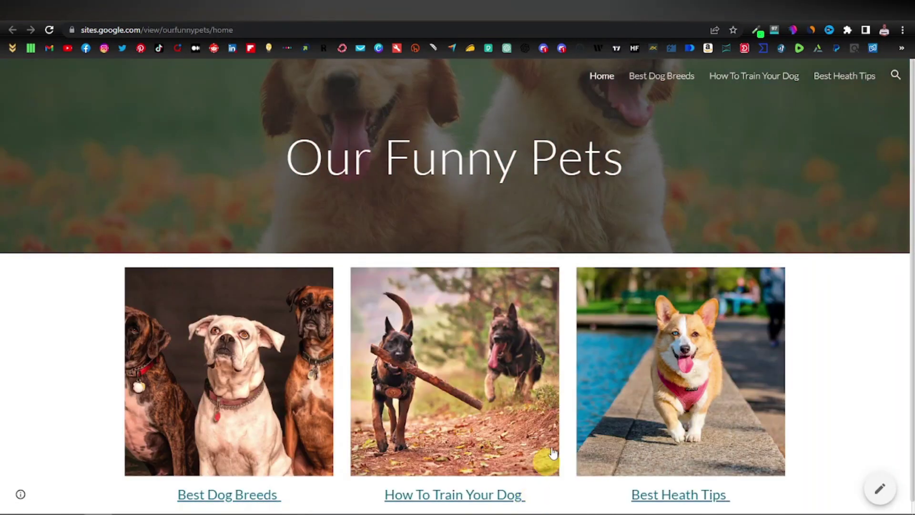
pyautogui.scroll(-1, 527, 367)
pyautogui.scroll(1, 547, 374)
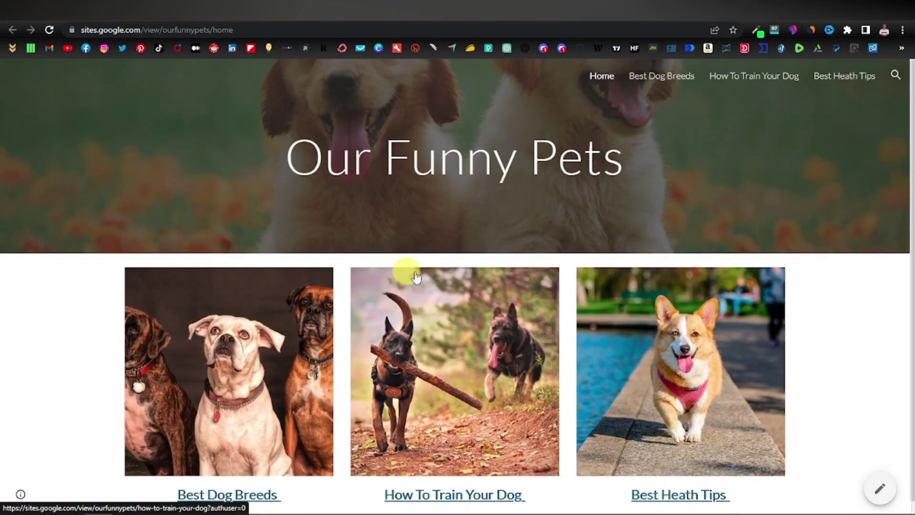
pyautogui.scroll(-1, 415, 277)
pyautogui.scroll(1, 493, 276)
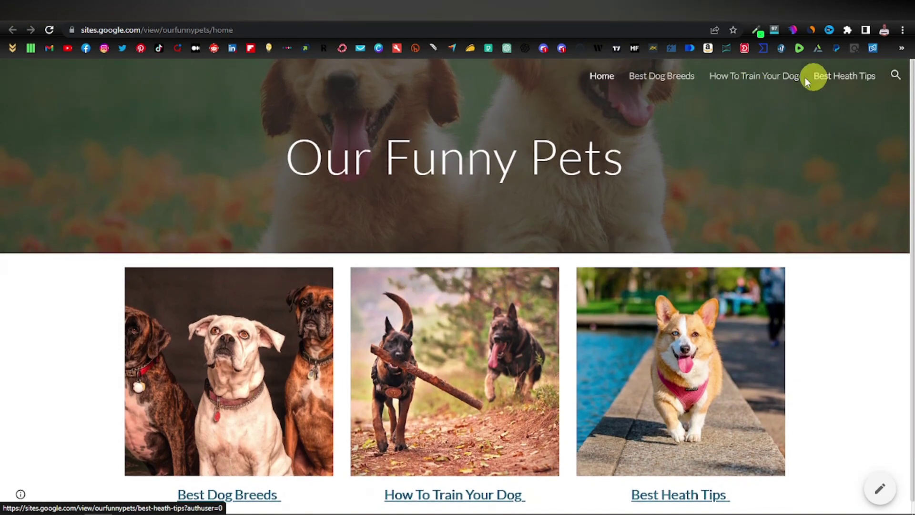
pyautogui.scroll(-1, 357, 370)
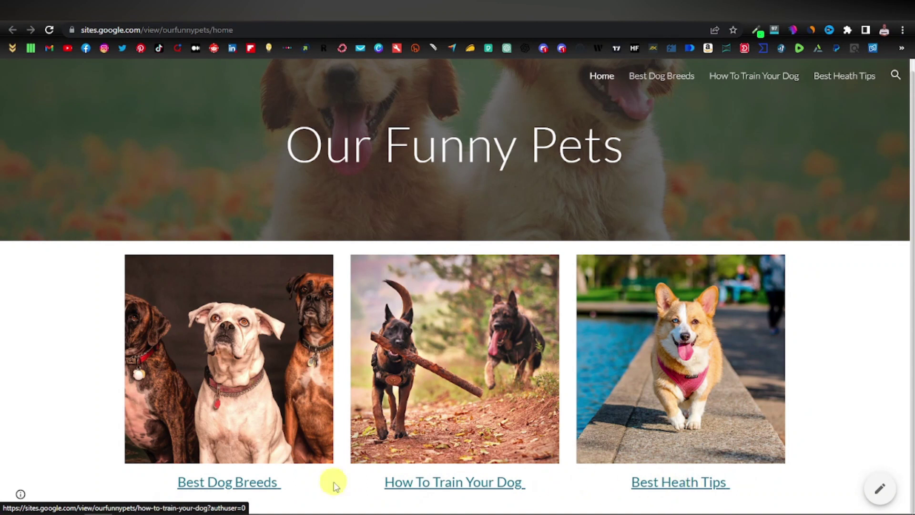
# Follow the Best Dog Breeds caption link on the published Home page and review that page's breed list
pyautogui.click(236, 484)
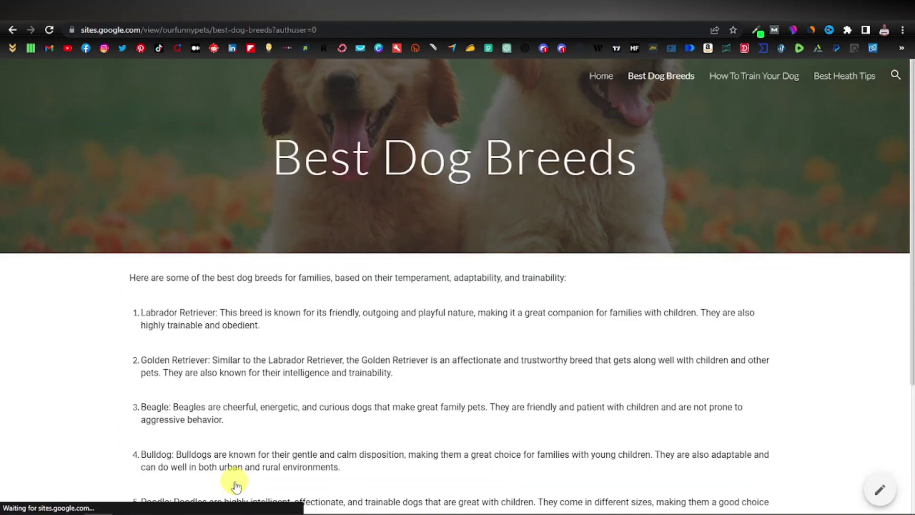
pyautogui.scroll(-4, 394, 347)
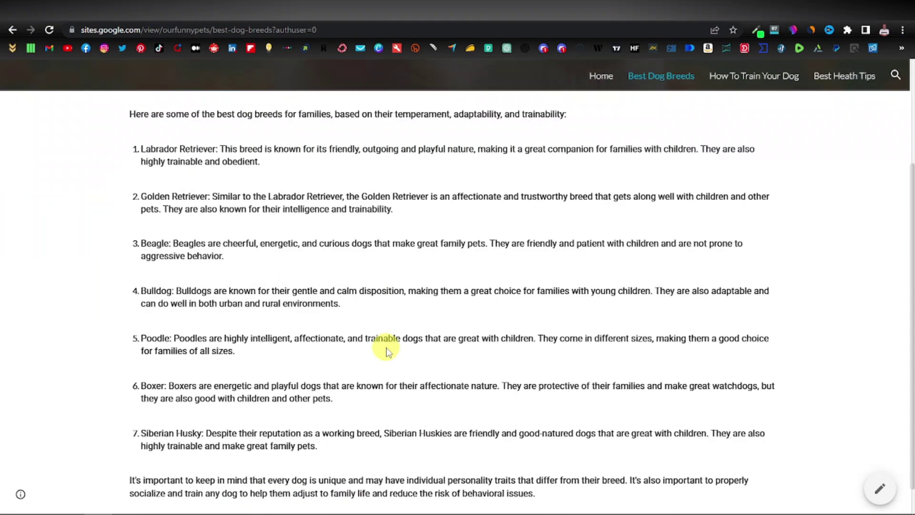
pyautogui.scroll(4, 386, 349)
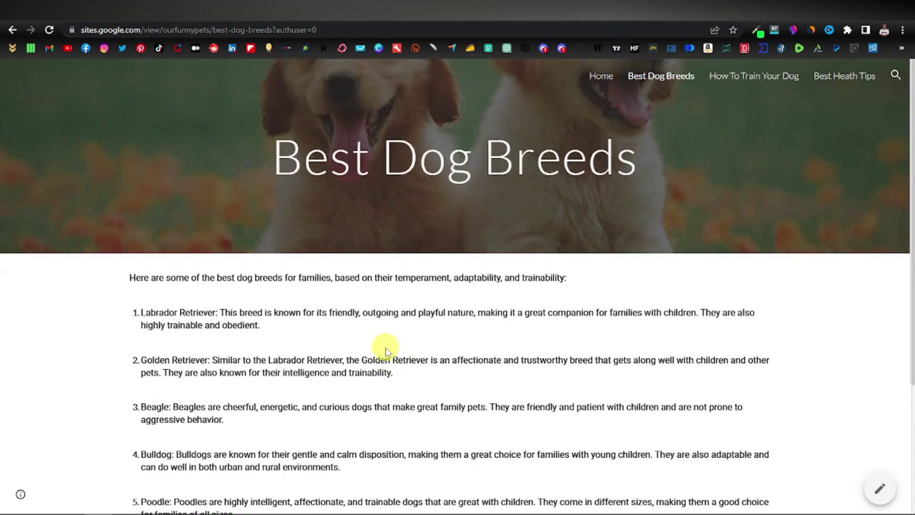
# Return to the Google Sites editor and look over the Home page's three linked photos and captions
pyautogui.click(200, 10)
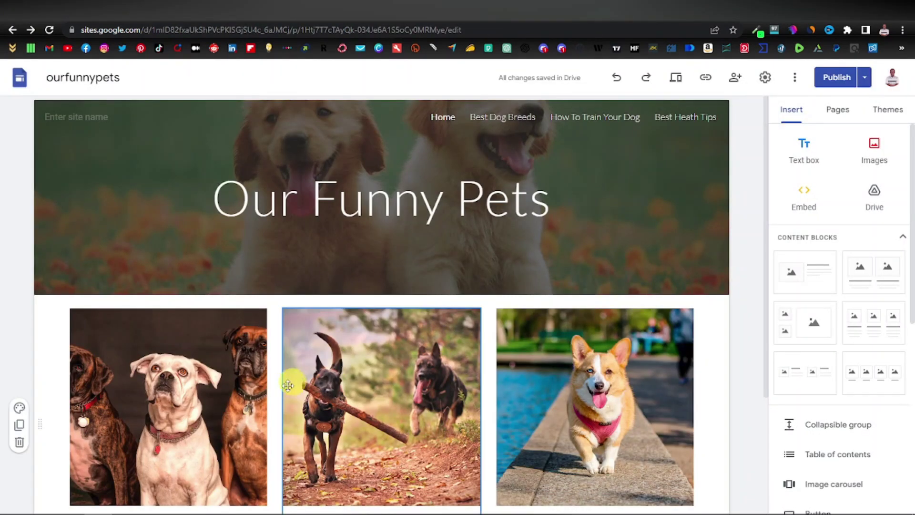
pyautogui.scroll(-3, 155, 412)
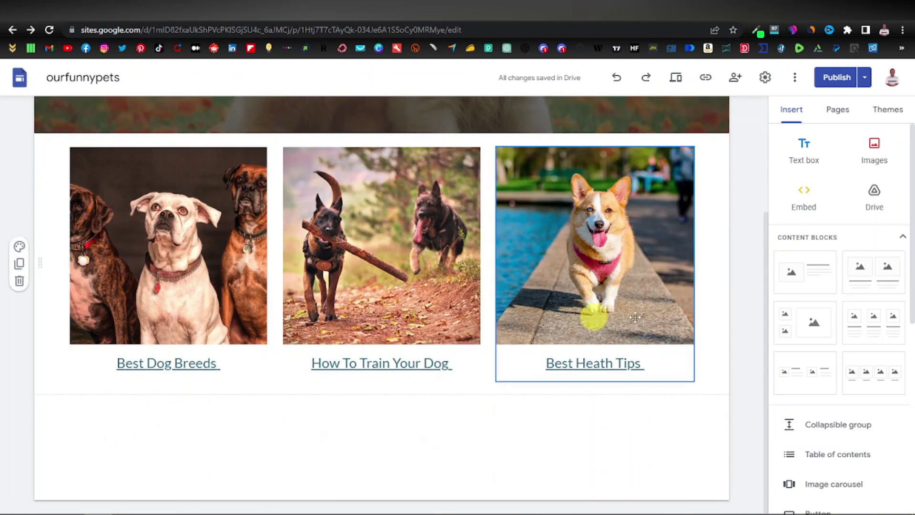
pyautogui.scroll(3, 592, 376)
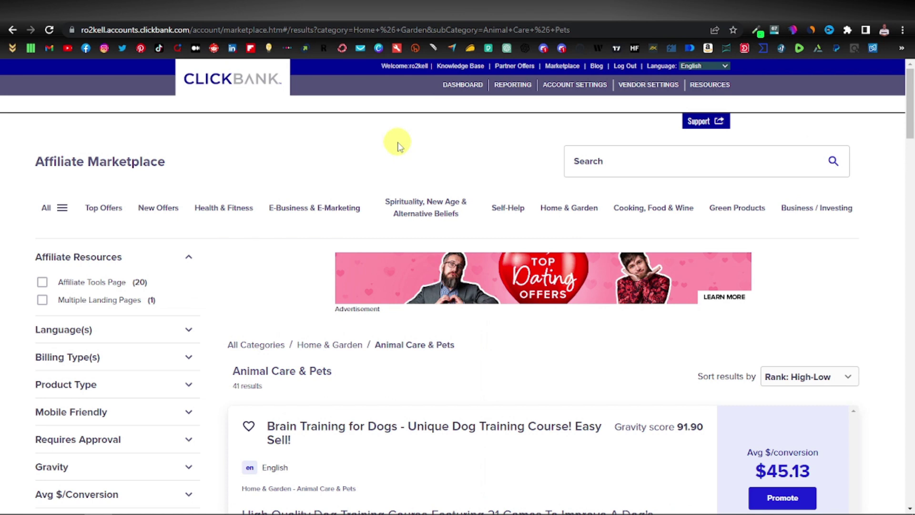
# In ClickBank's Affiliate Marketplace, examine the Animal Care & Pets offers, comparing their descriptions, gravity scores and average earnings per conversion
pyautogui.scroll(-3, 314, 166)
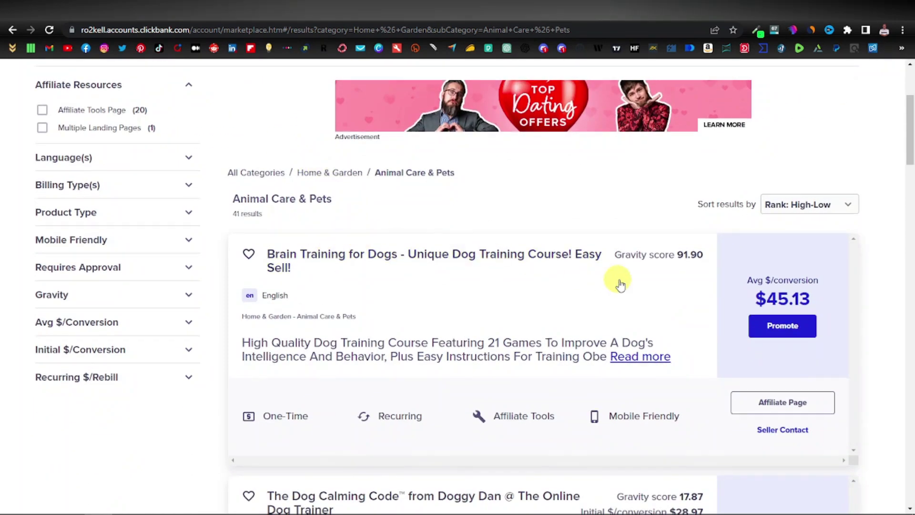
pyautogui.scroll(-1, 617, 280)
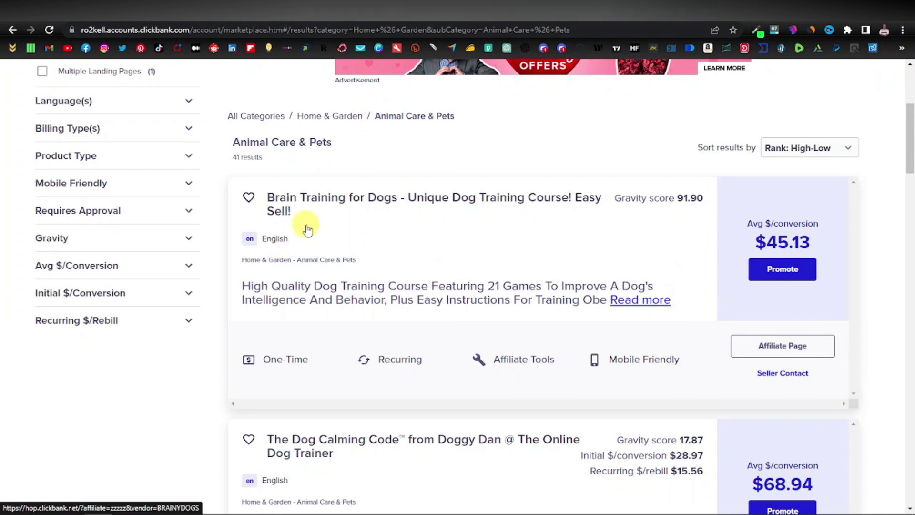
pyautogui.scroll(-1, 375, 209)
pyautogui.scroll(-2, 375, 208)
pyautogui.scroll(3, 372, 206)
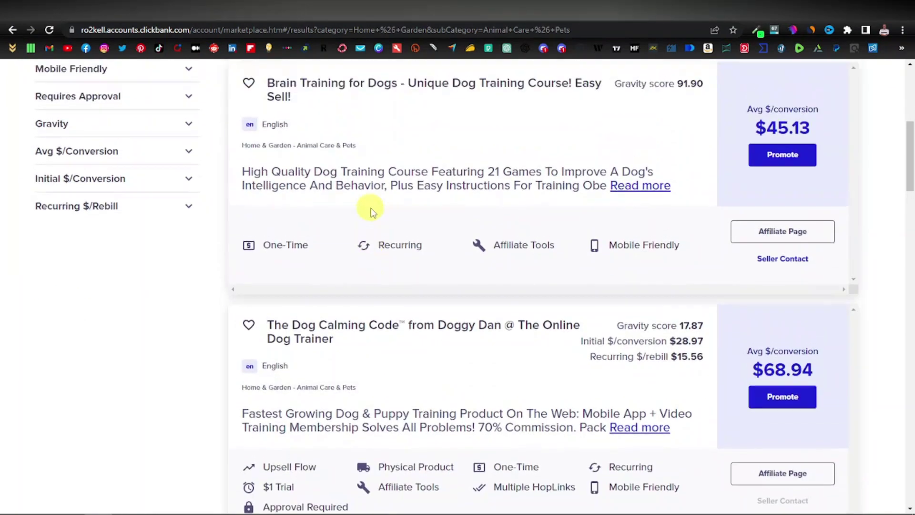
pyautogui.scroll(-3, 318, 201)
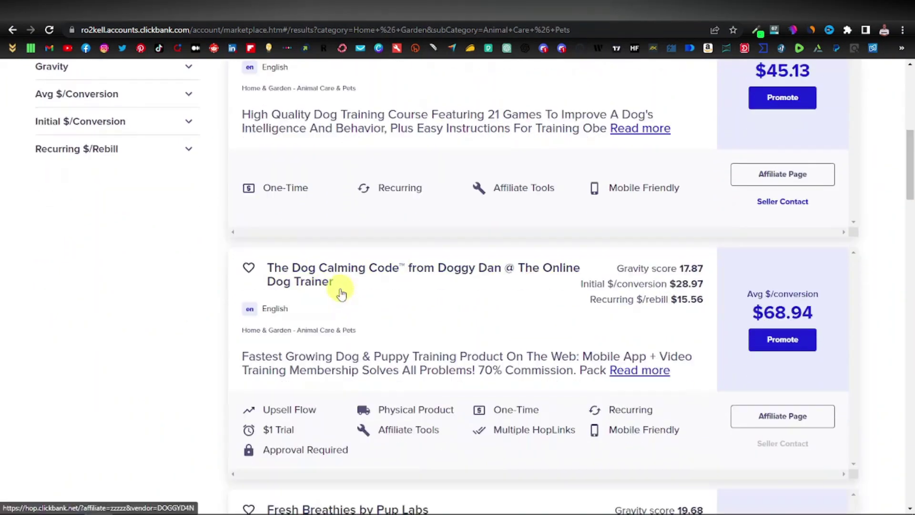
pyautogui.scroll(-4, 368, 282)
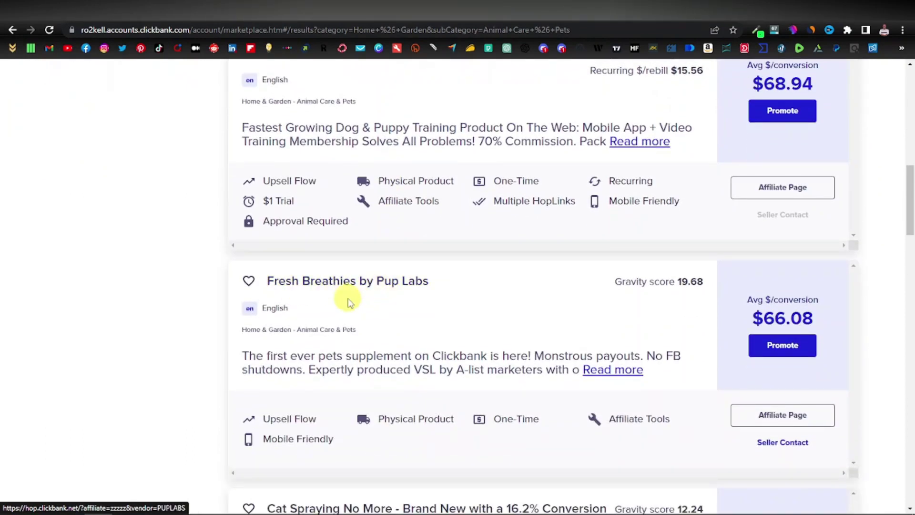
pyautogui.scroll(-2, 362, 291)
pyautogui.scroll(-2, 393, 232)
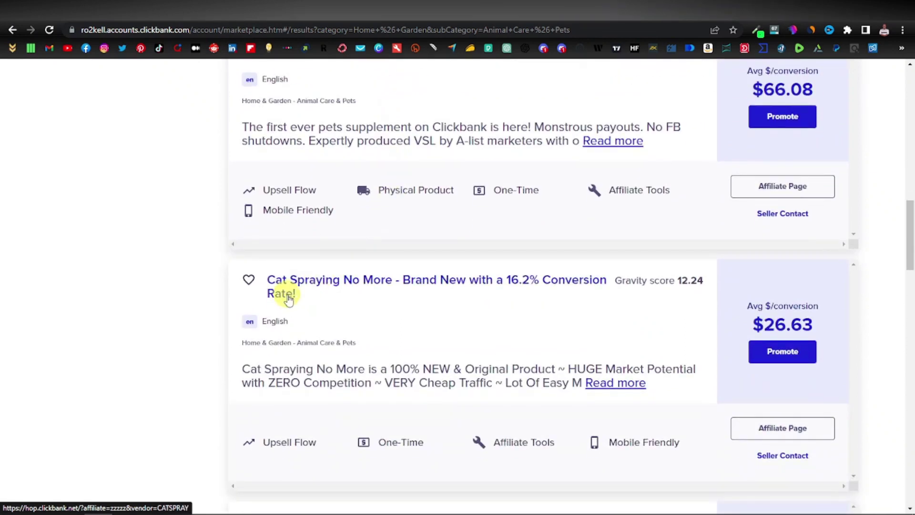
pyautogui.scroll(-8, 400, 301)
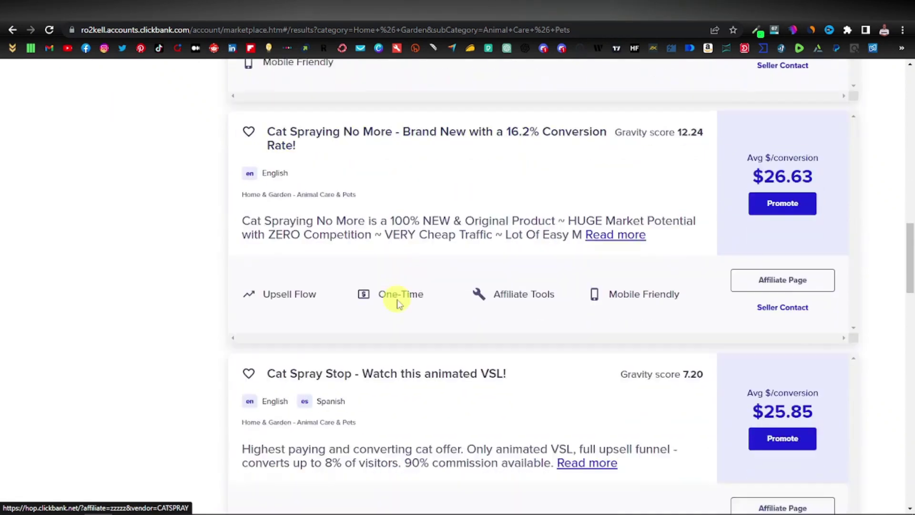
pyautogui.scroll(15, 375, 318)
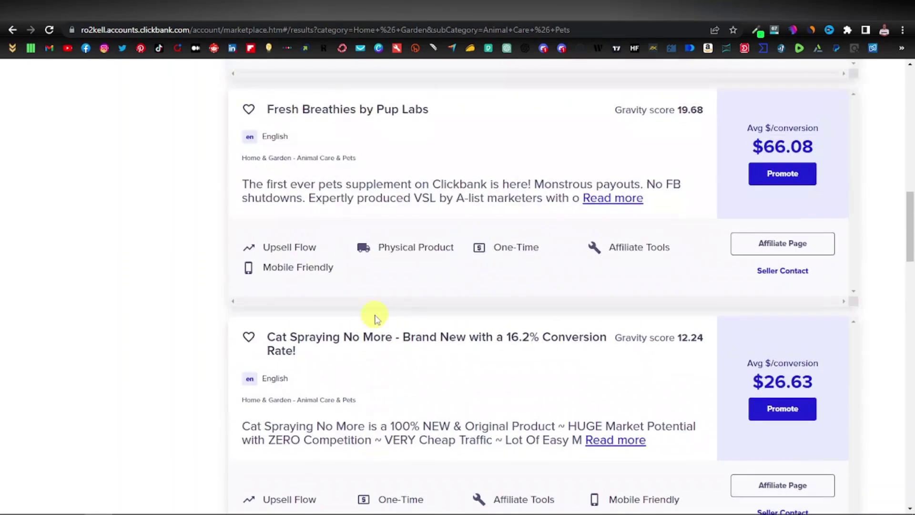
pyautogui.scroll(6, 705, 338)
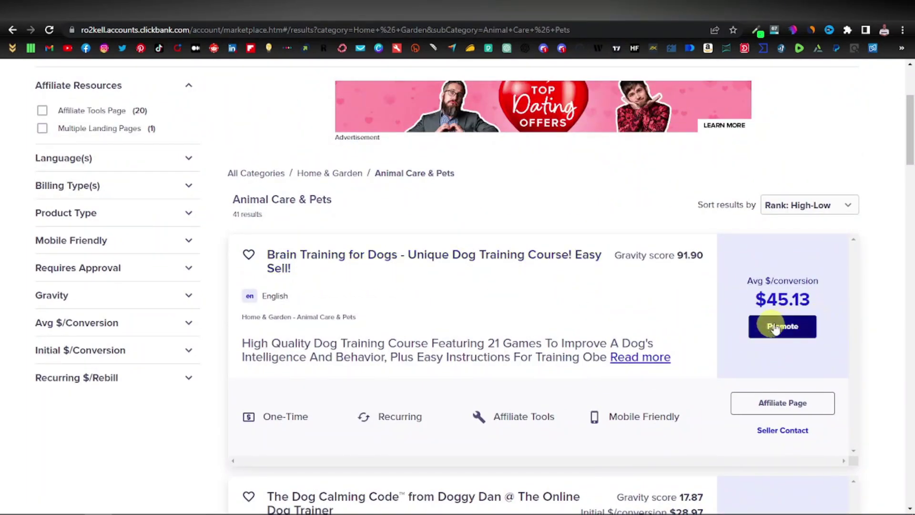
pyautogui.scroll(-1, 728, 342)
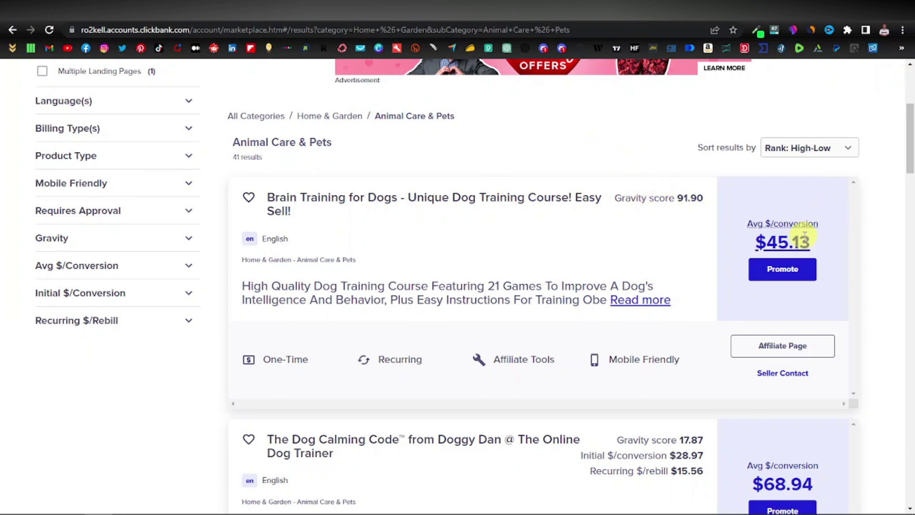
pyautogui.scroll(3, 588, 160)
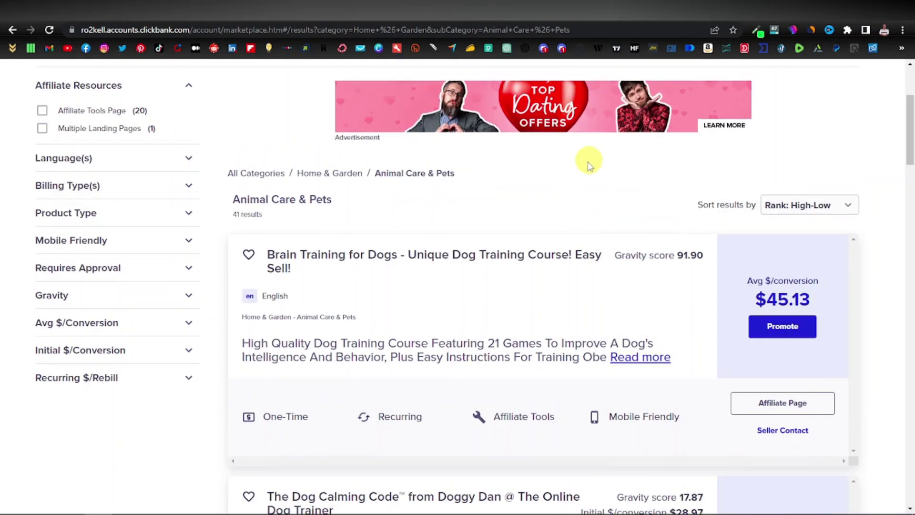
pyautogui.scroll(3, 564, 274)
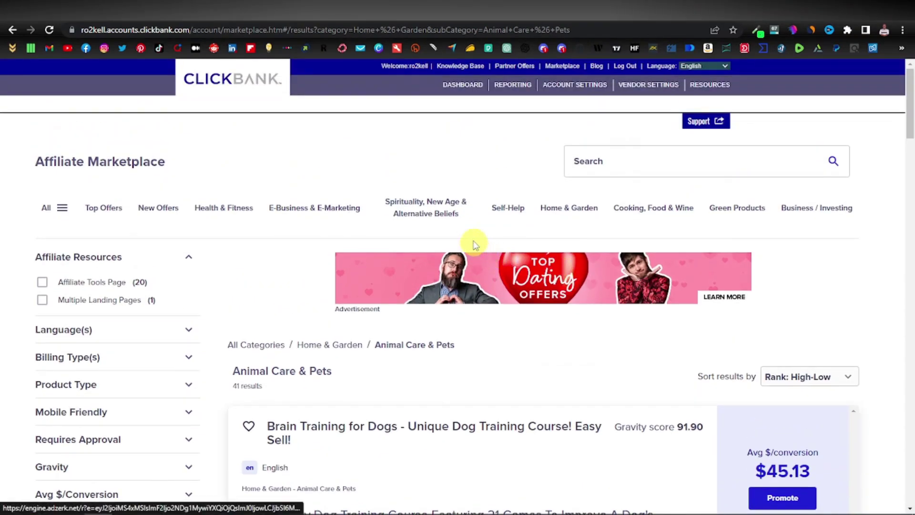
pyautogui.scroll(-3, 581, 300)
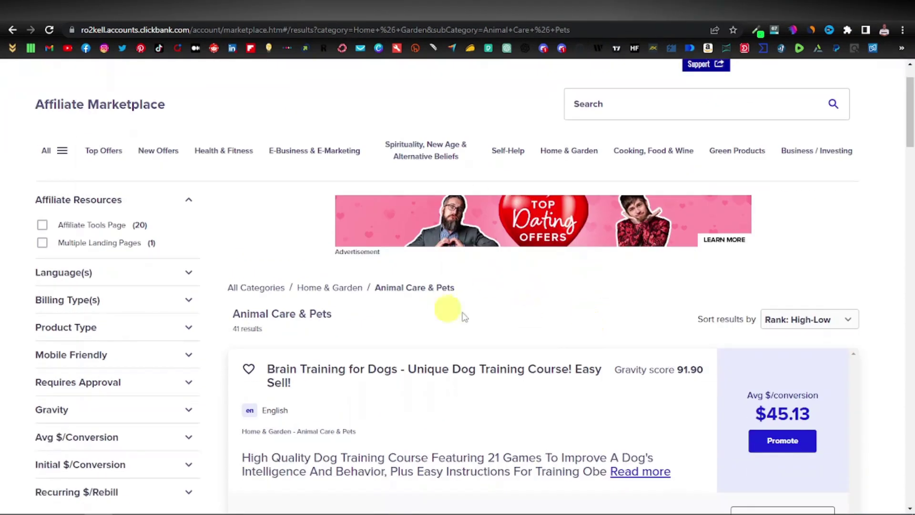
pyautogui.scroll(3, 543, 329)
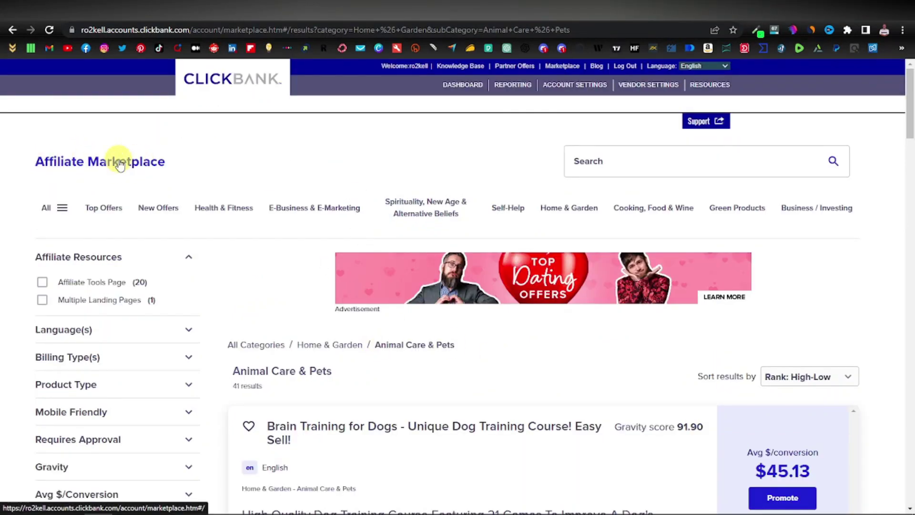
# Choose the Animal Care & Pets subcategory under Home & Garden from all marketplace categories
pyautogui.click(62, 209)
pyautogui.moveTo(58, 439)
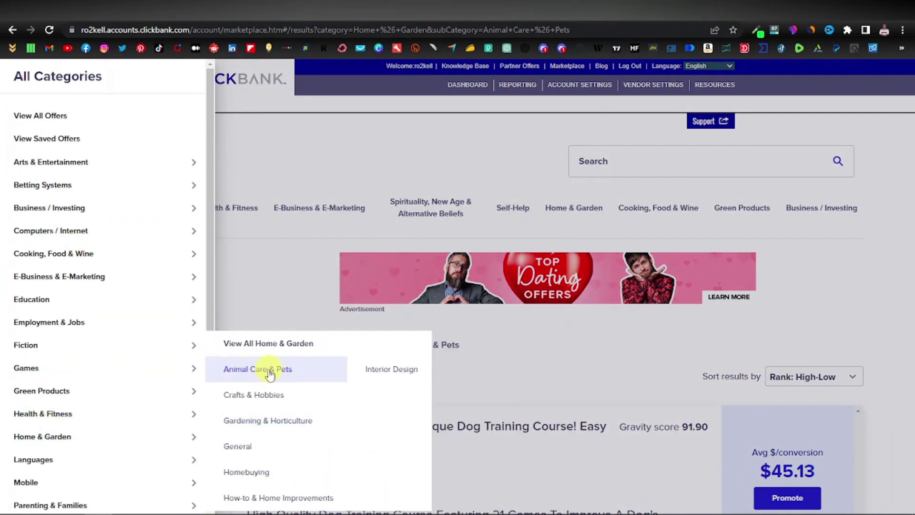
pyautogui.click(250, 375)
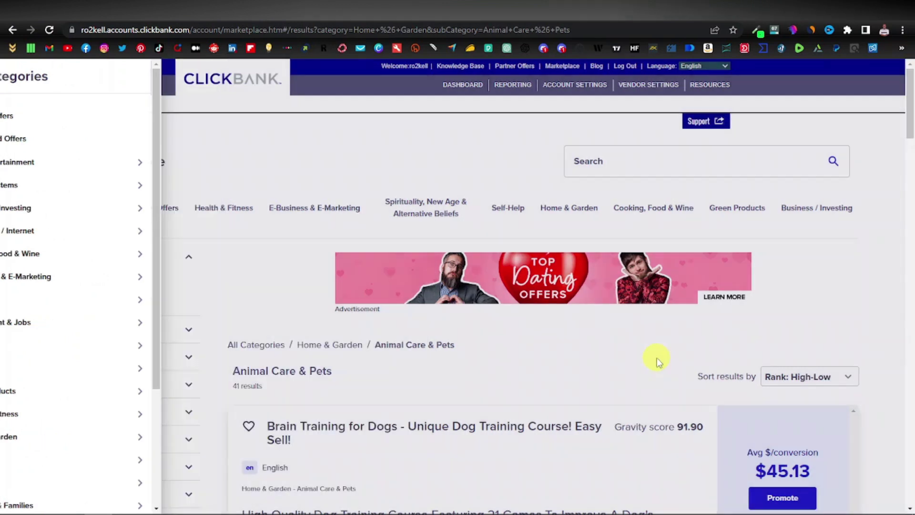
# Create a HopLink without a tracking ID for the Brain Training for Dogs offer and copy it
pyautogui.scroll(-3, 667, 372)
pyautogui.scroll(-1, 763, 400)
pyautogui.click(781, 325)
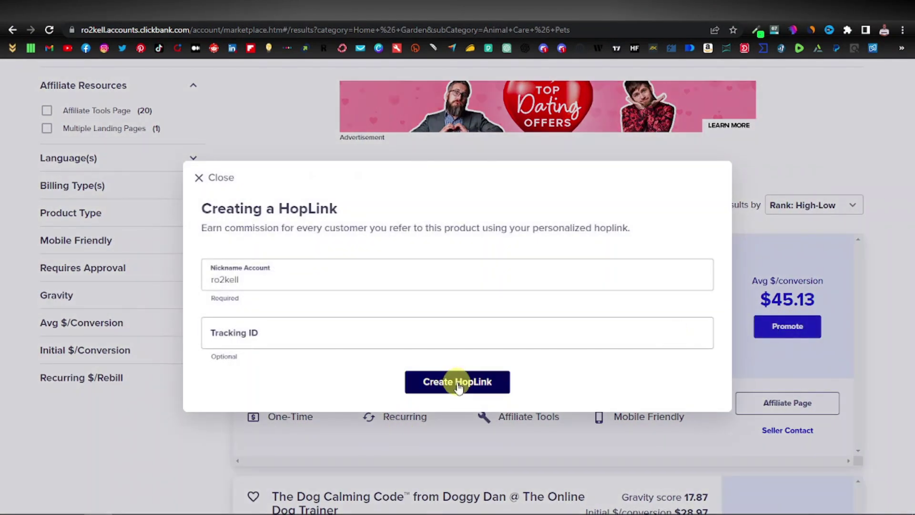
pyautogui.click(458, 388)
pyautogui.click(688, 404)
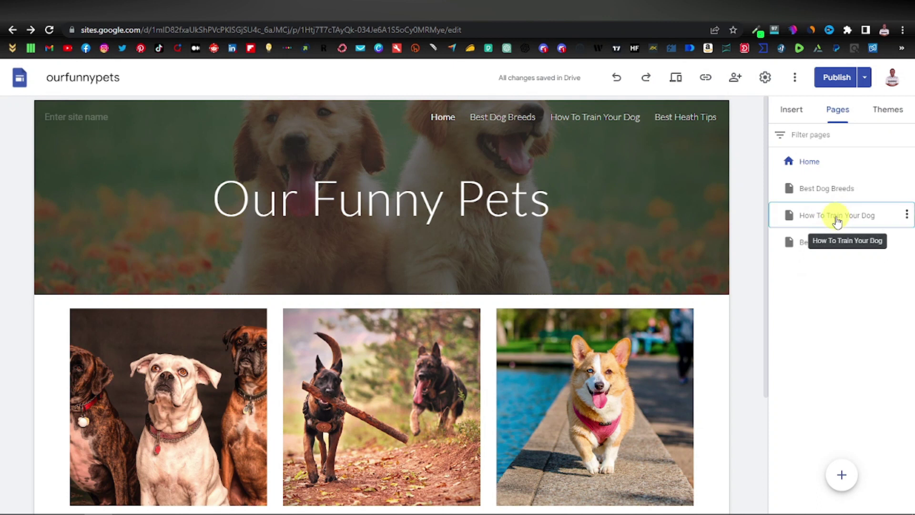
# In the site editor's How To Train Your Dog page, add the line "Best Training For Dogs" below the concluding paragraph
pyautogui.click(837, 221)
pyautogui.scroll(-3, 445, 373)
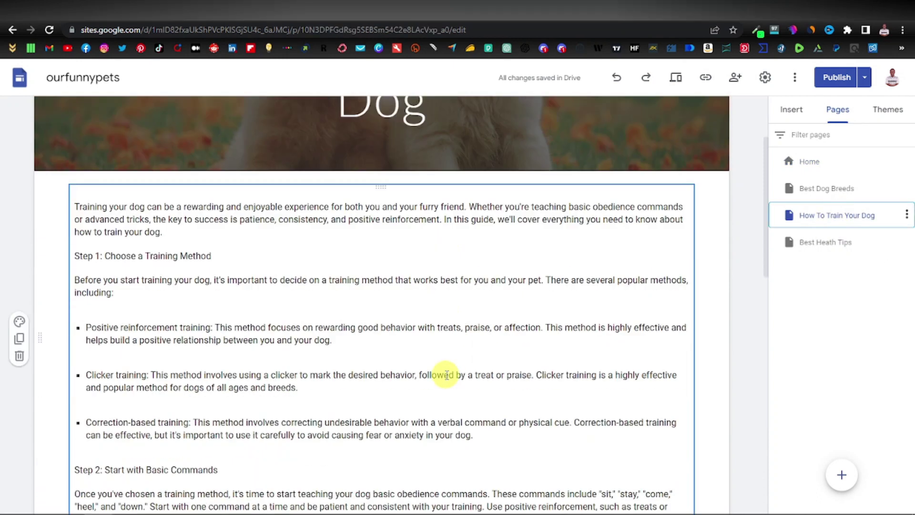
pyautogui.scroll(-15, 445, 374)
pyautogui.scroll(1, 442, 285)
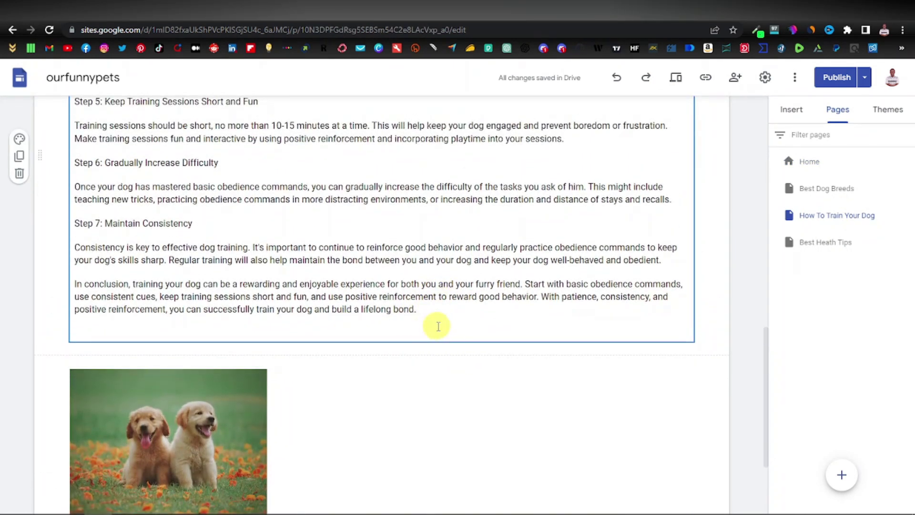
pyautogui.click(442, 315)
pyautogui.press('Return')
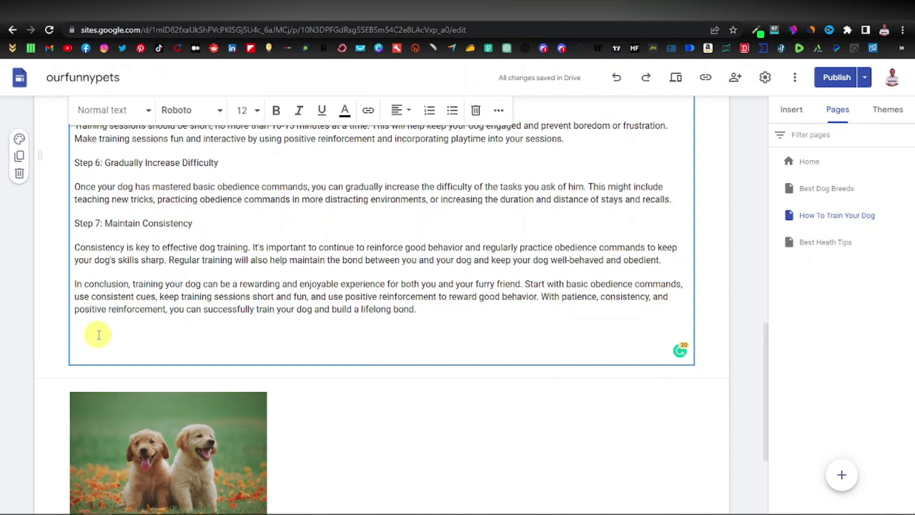
pyautogui.write('Best Training For Dogs')
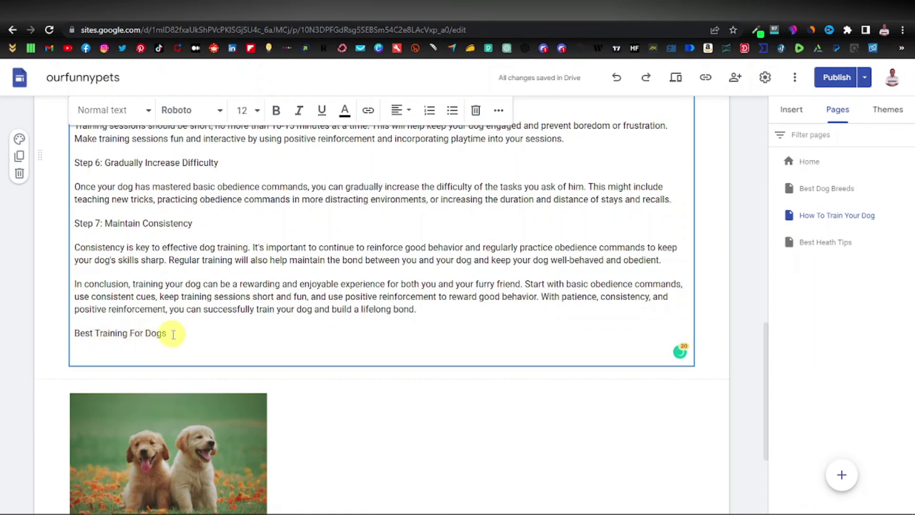
# Reword the promotional line below the conclusion as "Brain Training For Dogs: Unique Training For Dogs"
pyautogui.hotkey('ctrl', 'Tab')
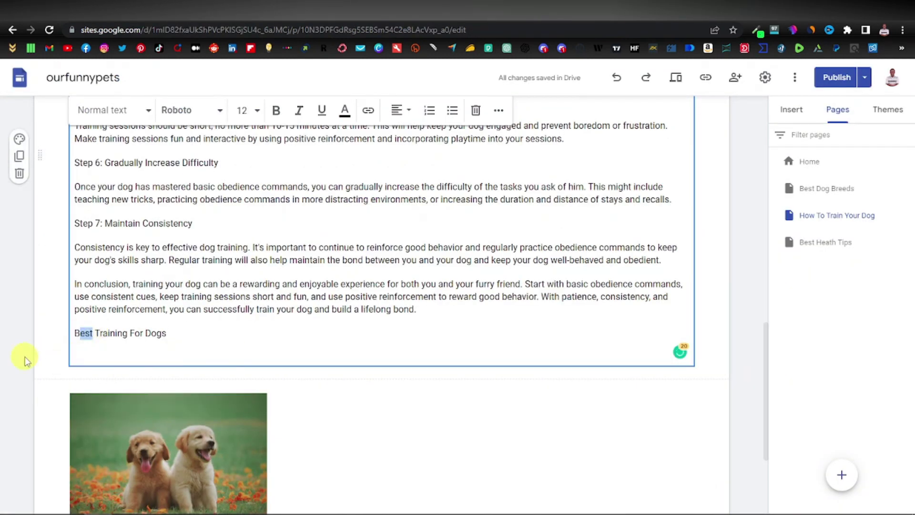
pyautogui.write(': Unique Train')
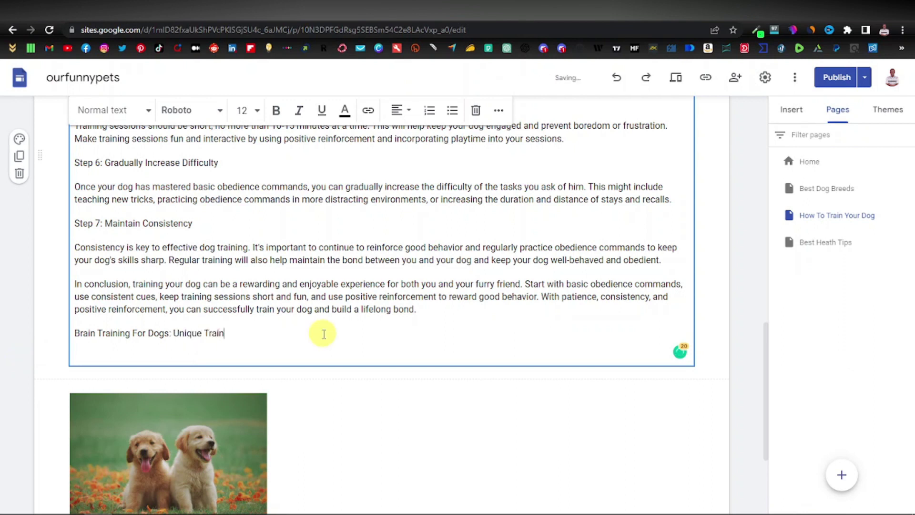
pyautogui.write('s')
# Link the whole "Brain Training For Dogs: Unique Training For Dogs" line to the copied ClickBank HopLink
pyautogui.tripleClick(244, 329)
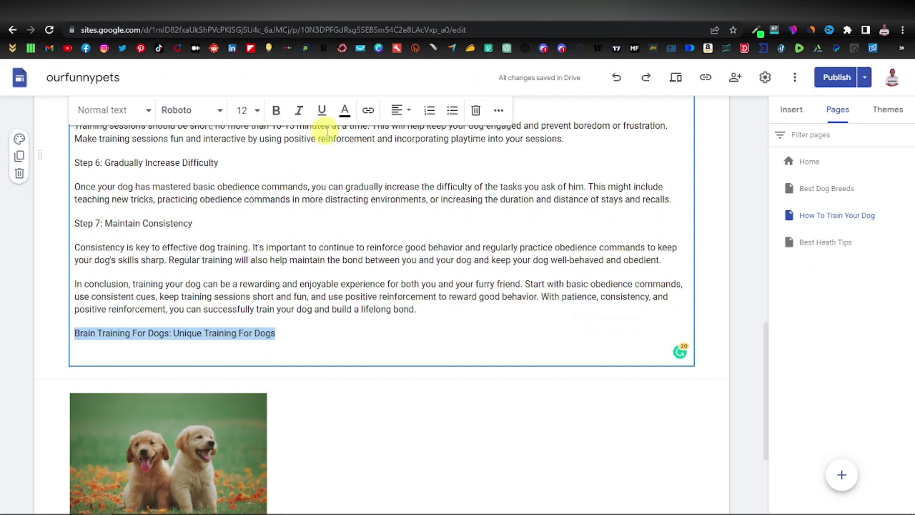
pyautogui.click(374, 114)
pyautogui.rightClick(123, 393)
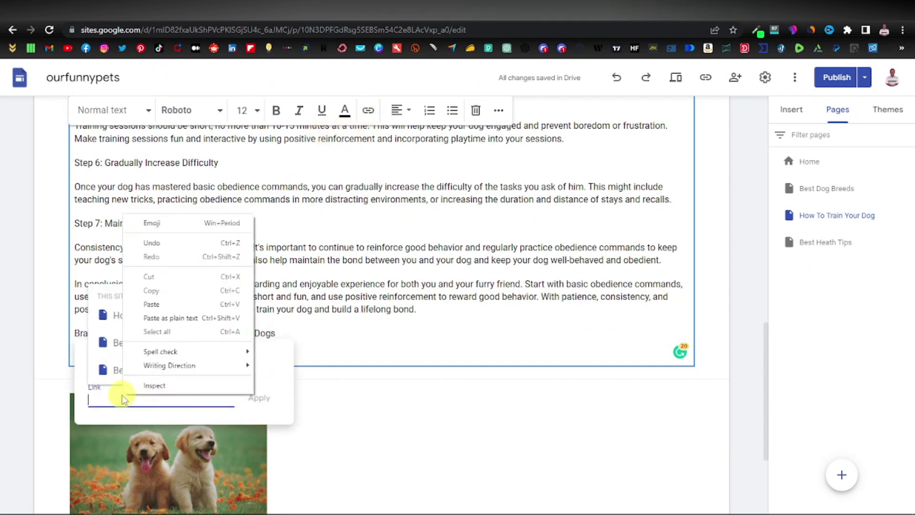
pyautogui.click(174, 305)
pyautogui.click(264, 403)
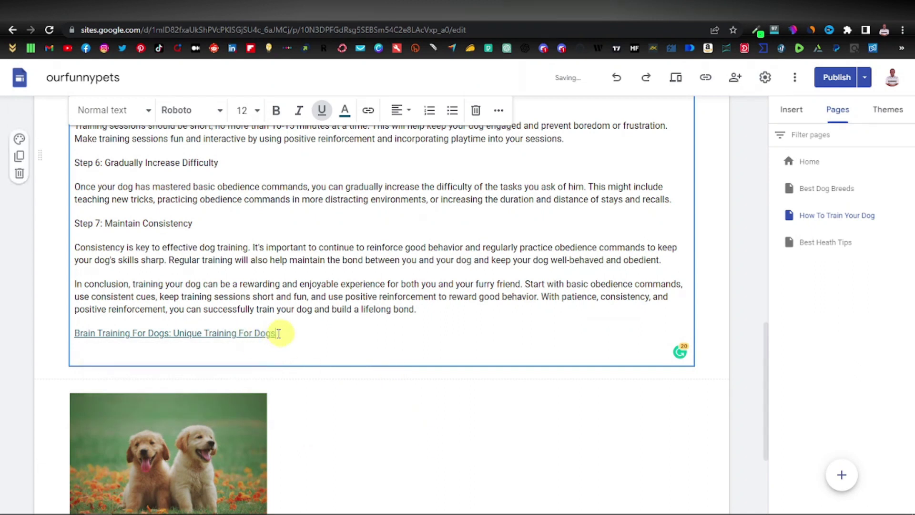
# Make the linked Brain Training For Dogs line bold and set its font size to 18
pyautogui.moveTo(280, 334); pyautogui.dragTo(79, 325)
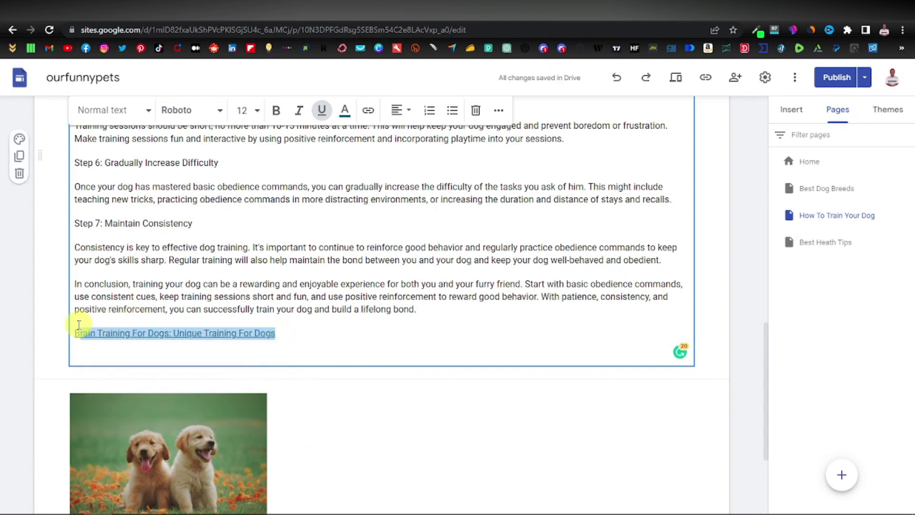
pyautogui.click(274, 110)
pyautogui.click(256, 110)
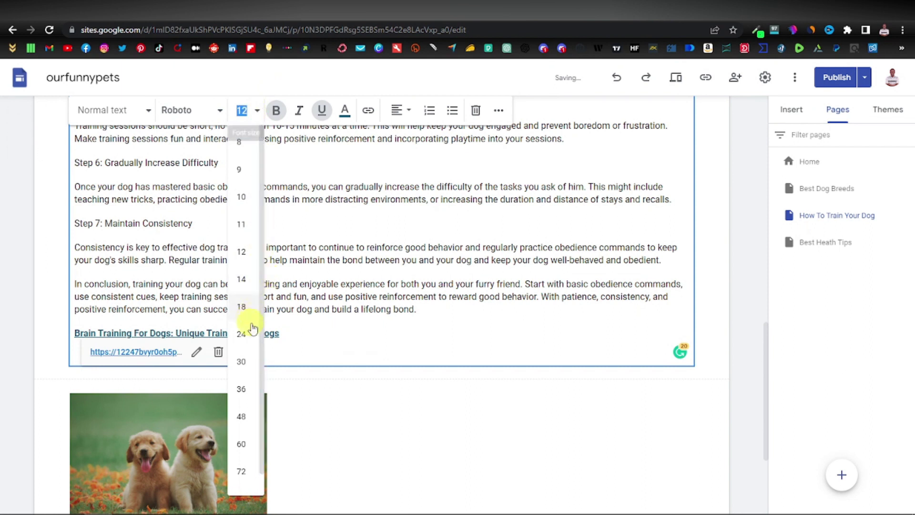
pyautogui.click(241, 307)
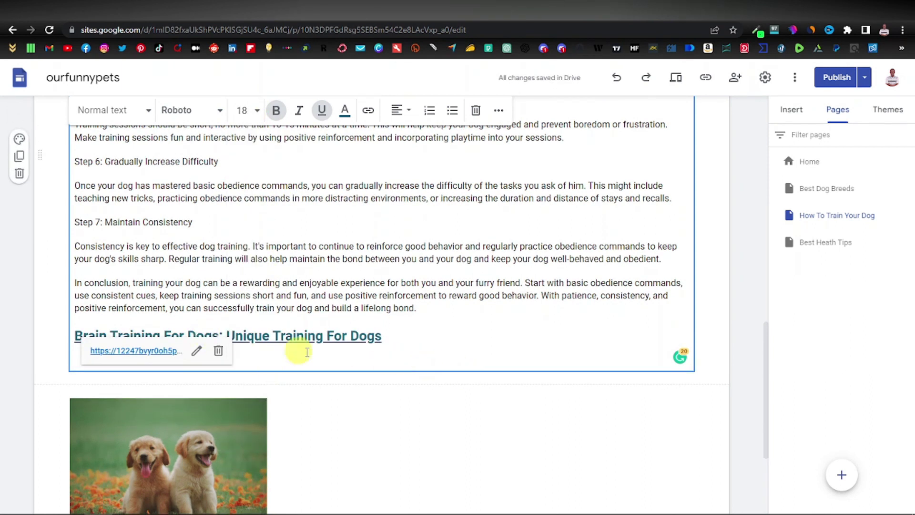
pyautogui.click(538, 416)
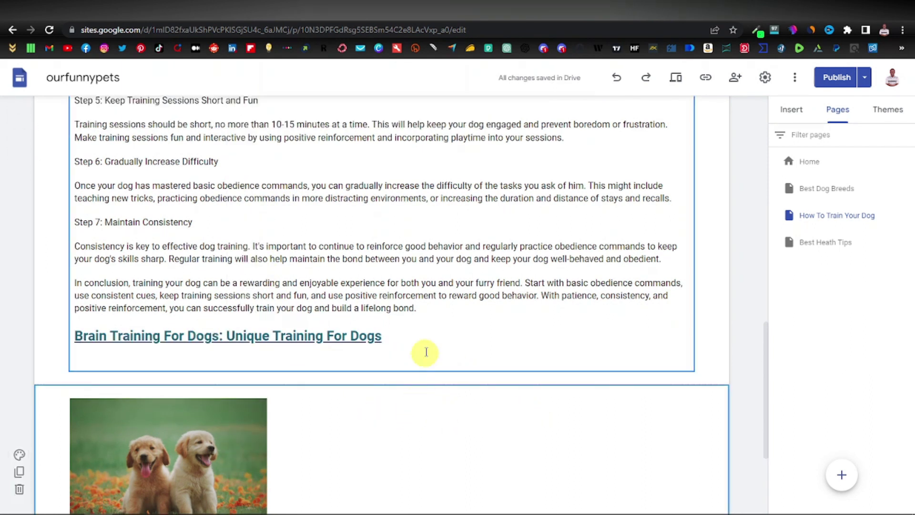
# Copy the linked Brain Training For Dogs line and paste it below the closing paragraph of the Best Dog Breeds page
pyautogui.moveTo(388, 339); pyautogui.dragTo(74, 336)
pyautogui.rightClick(206, 334)
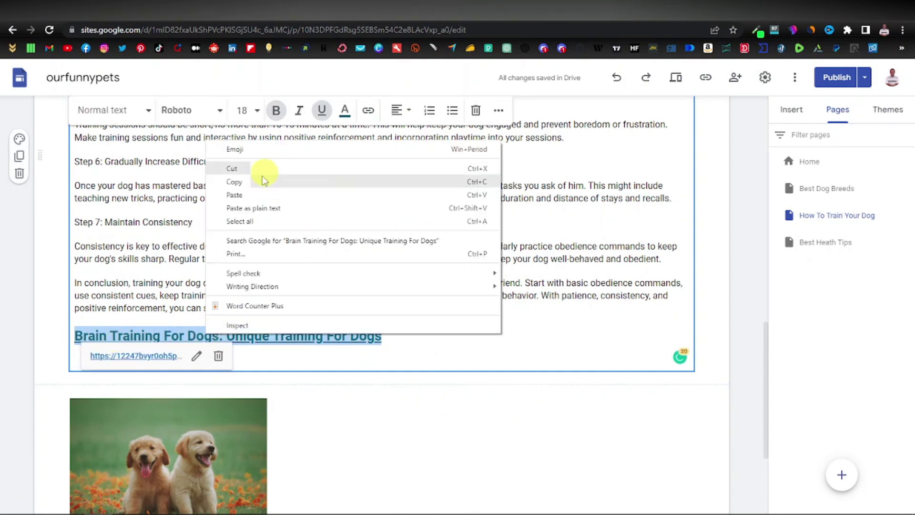
pyautogui.click(245, 183)
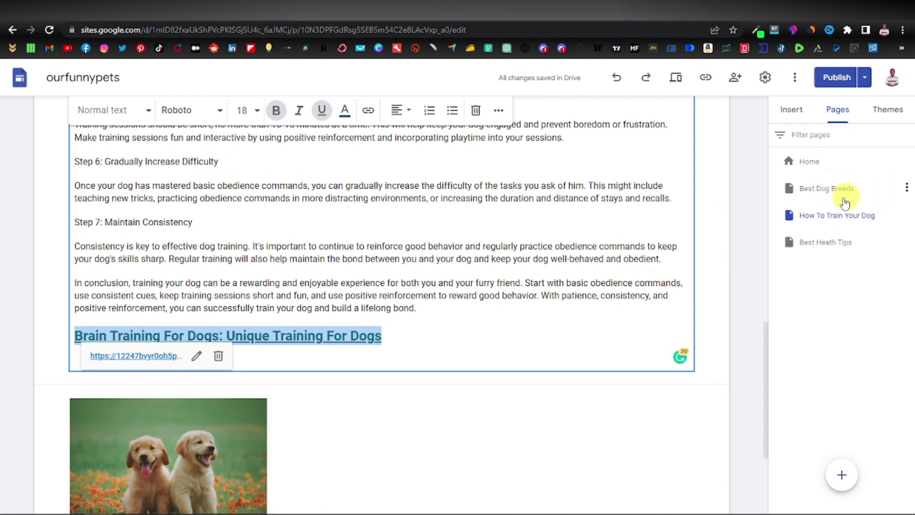
pyautogui.click(826, 190)
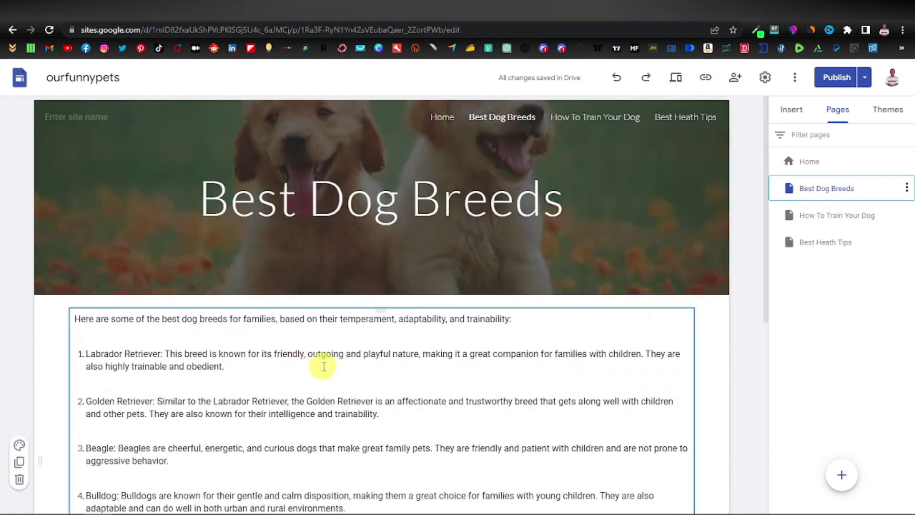
pyautogui.scroll(-5, 327, 368)
pyautogui.scroll(-2, 322, 367)
pyautogui.click(543, 353)
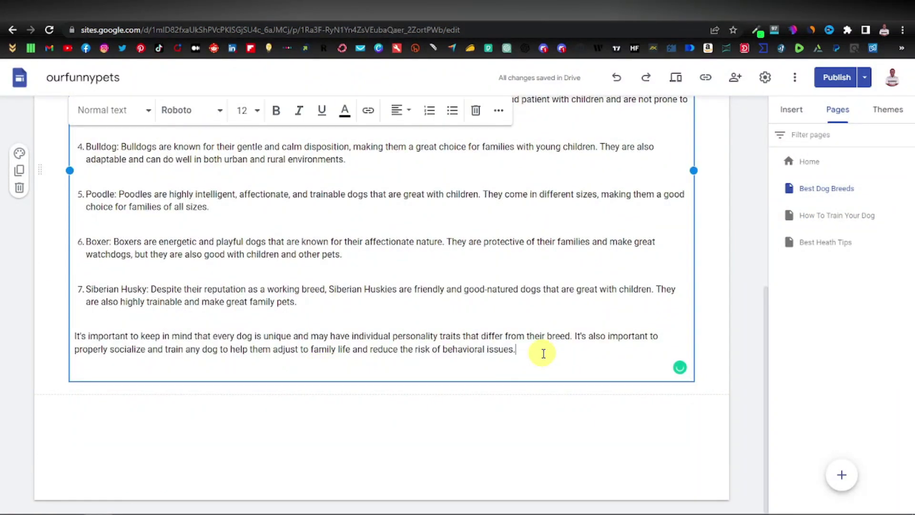
pyautogui.press('Return')
pyautogui.hotkey('ctrl', 'v')
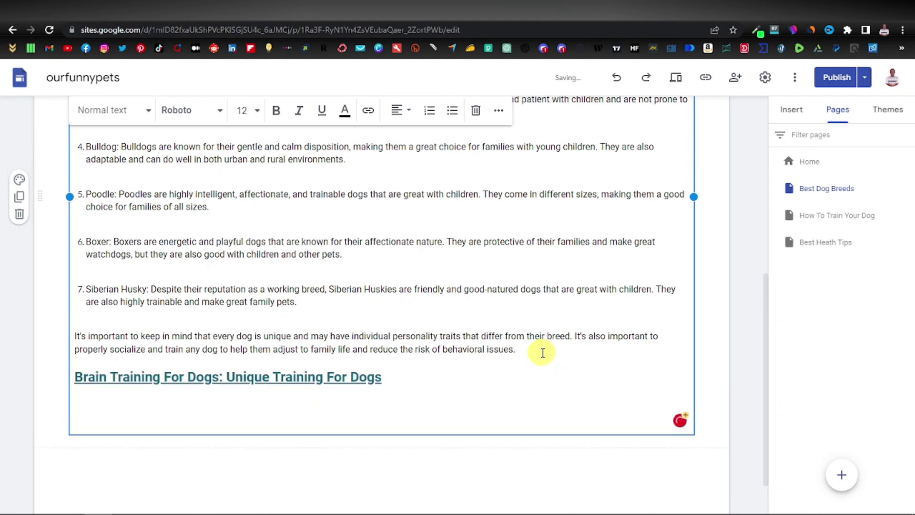
pyautogui.press('BackSpace')
# Paste the copied affiliate line below the Tip 8 paragraph on the Best Heath Tips page
pyautogui.click(822, 244)
pyautogui.scroll(-10, 265, 414)
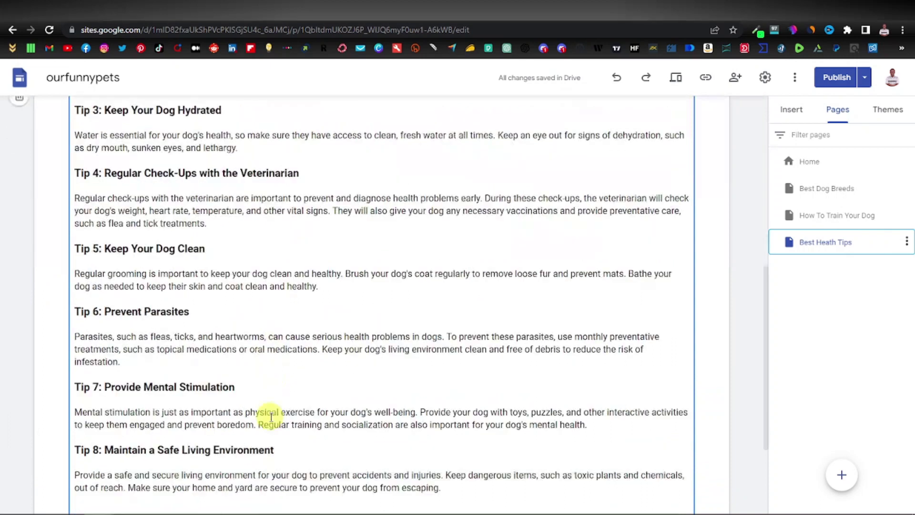
pyautogui.click(477, 343)
pyautogui.press('Return')
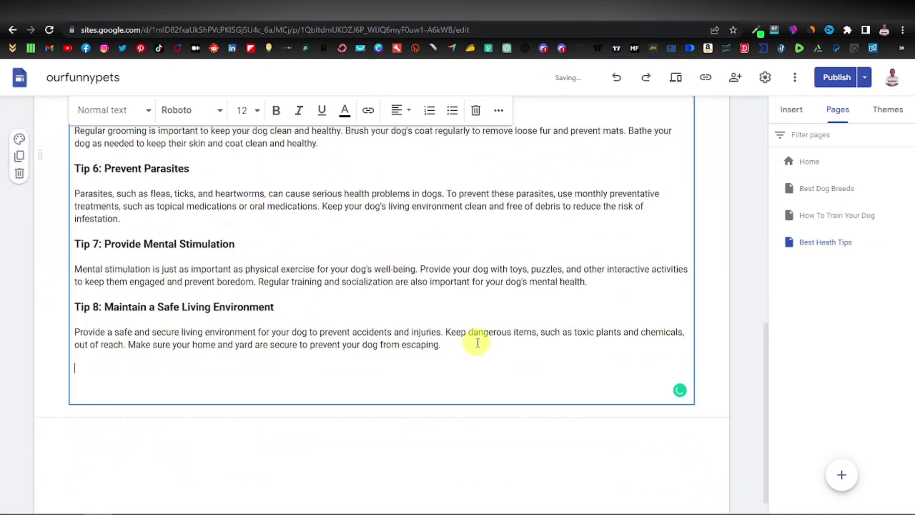
pyautogui.hotkey('ctrl', 'v')
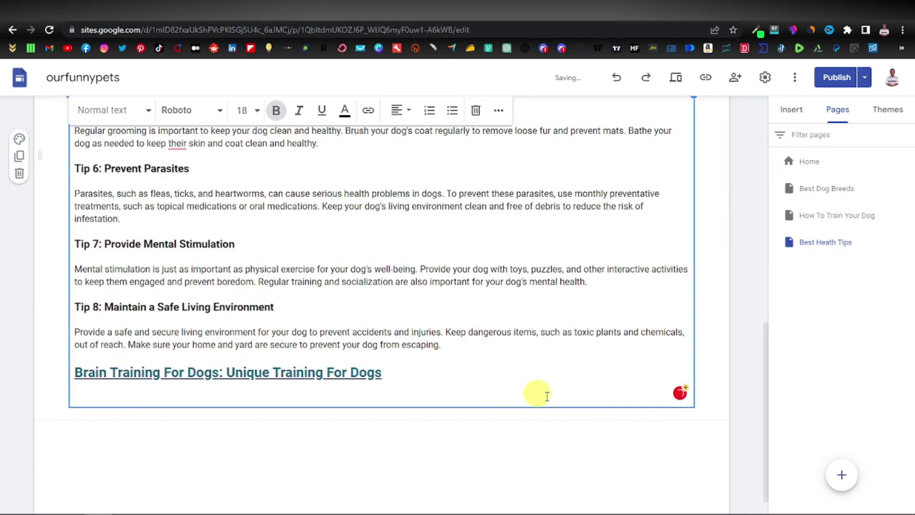
pyautogui.click(714, 407)
# Publish the updated site with the new affiliate links
pyautogui.scroll(4, 734, 381)
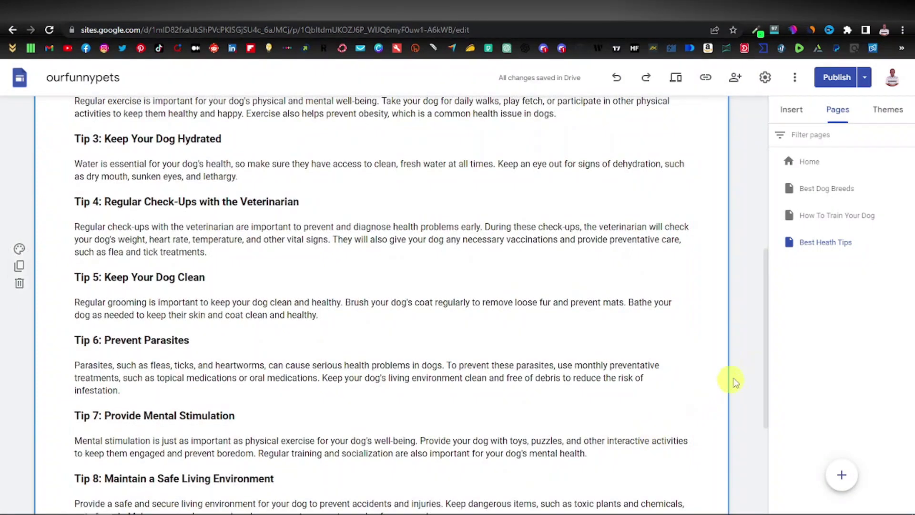
pyautogui.scroll(5, 734, 382)
pyautogui.scroll(3, 610, 389)
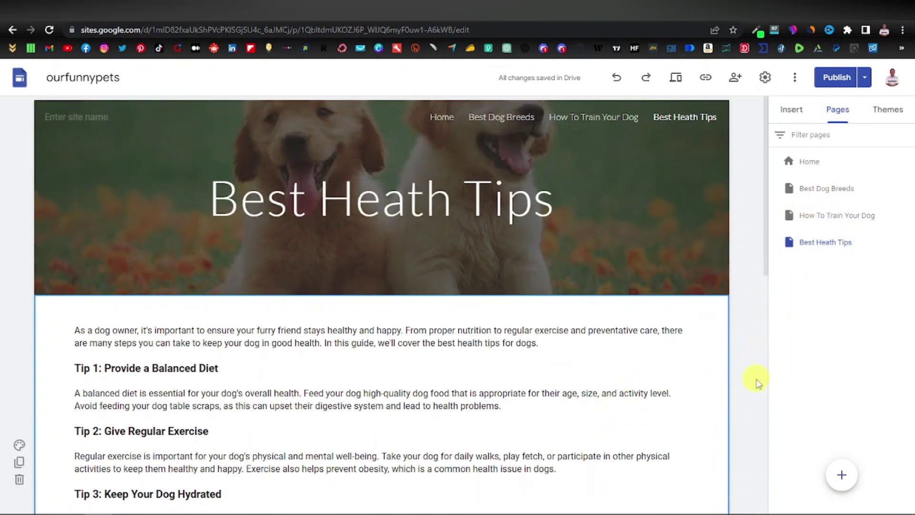
pyautogui.click(833, 78)
pyautogui.click(882, 78)
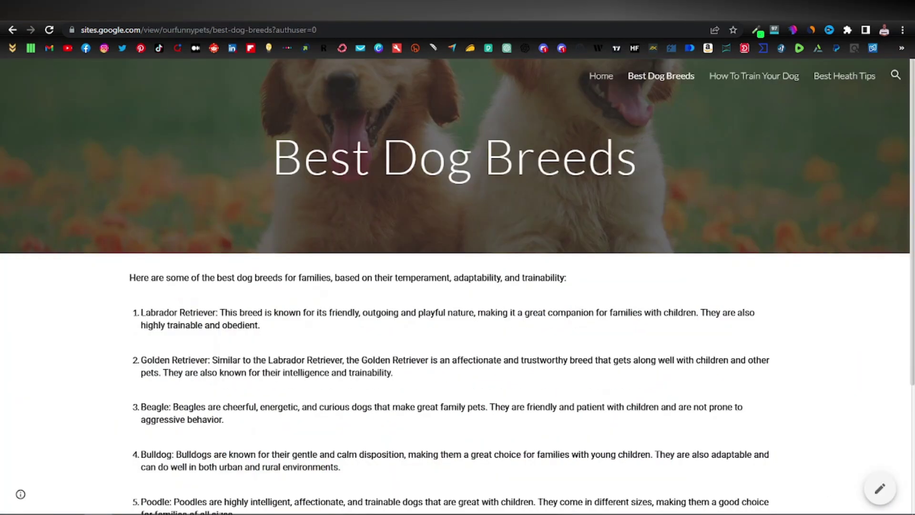
# Reload the published Best Dog Breeds page and check the affiliate link at its end
pyautogui.click(50, 33)
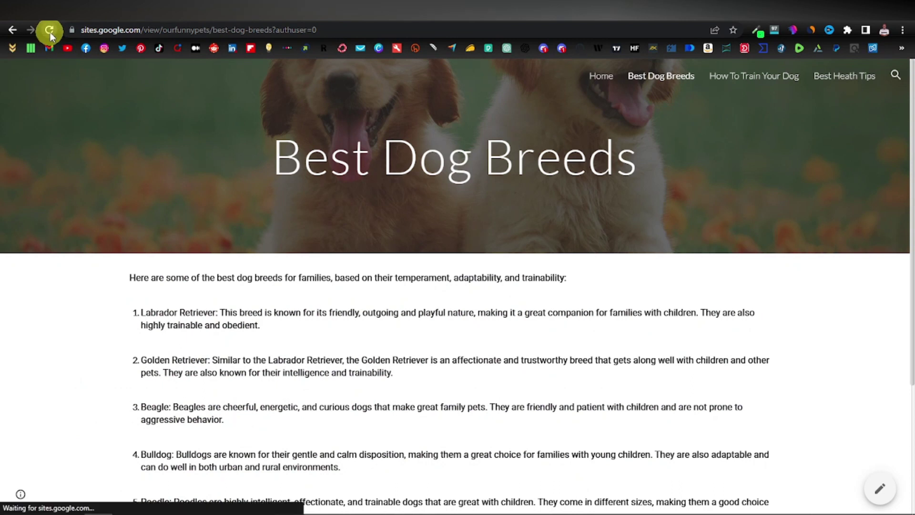
pyautogui.scroll(-4, 119, 210)
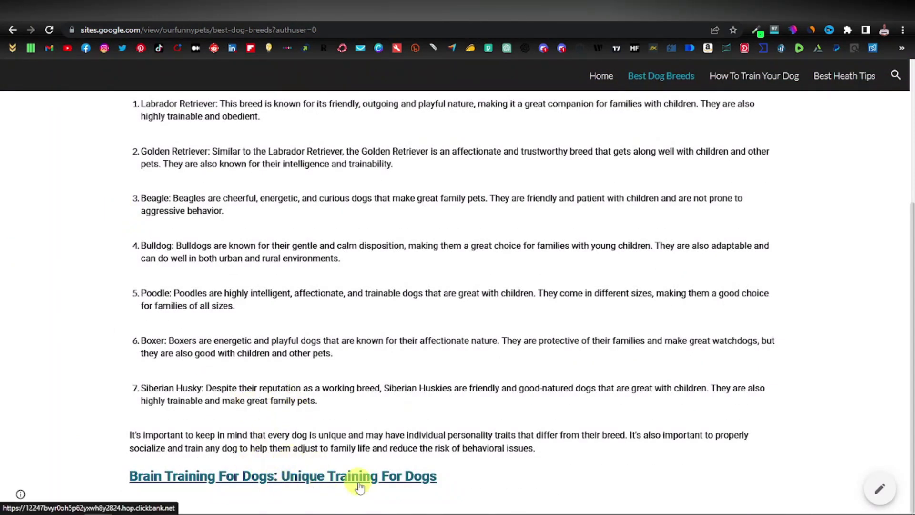
pyautogui.scroll(4, 685, 97)
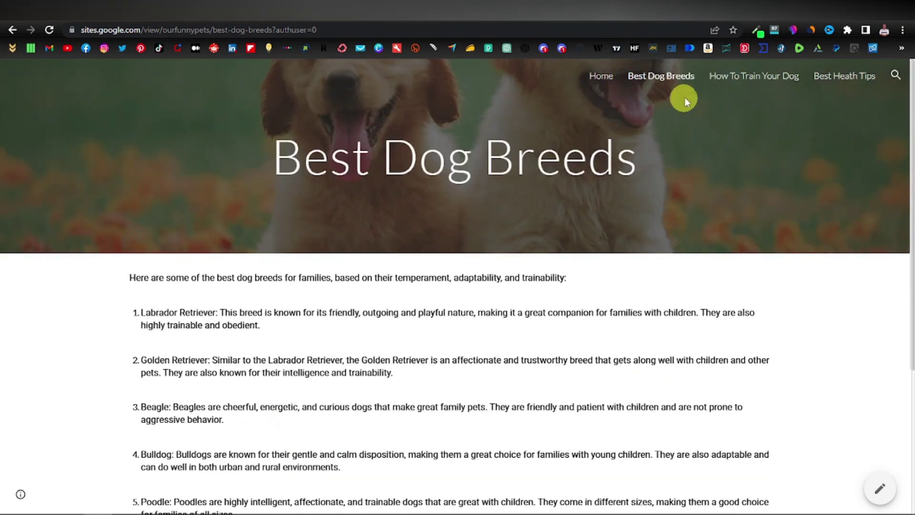
# Review the published How To Train Your Dog, Best Heath Tips and Home pages
pyautogui.click(746, 81)
pyautogui.scroll(-14, 459, 351)
pyautogui.scroll(9, 347, 296)
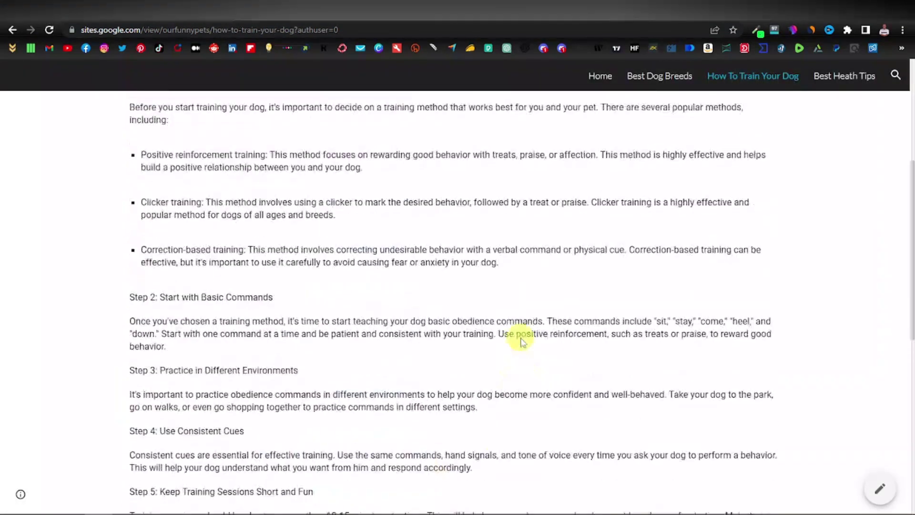
pyautogui.scroll(5, 691, 214)
pyautogui.click(844, 76)
pyautogui.scroll(-5, 433, 351)
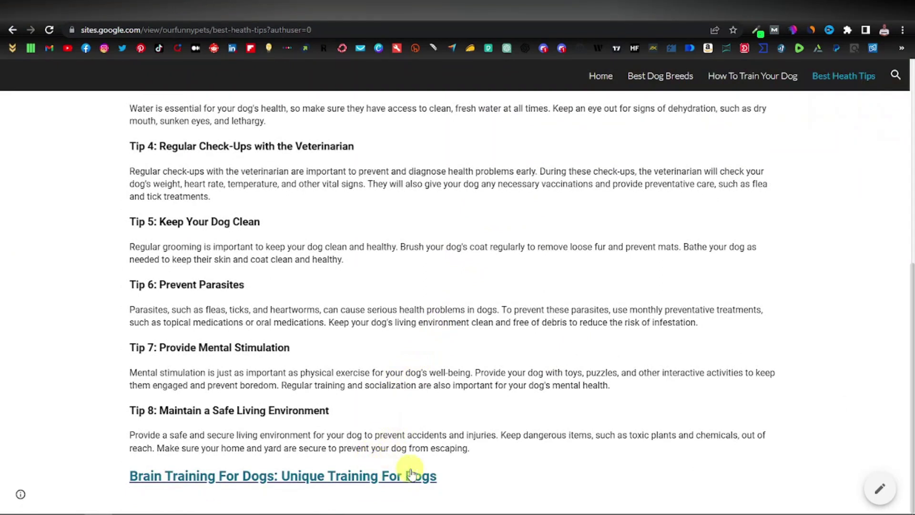
pyautogui.scroll(8, 505, 333)
pyautogui.click(596, 79)
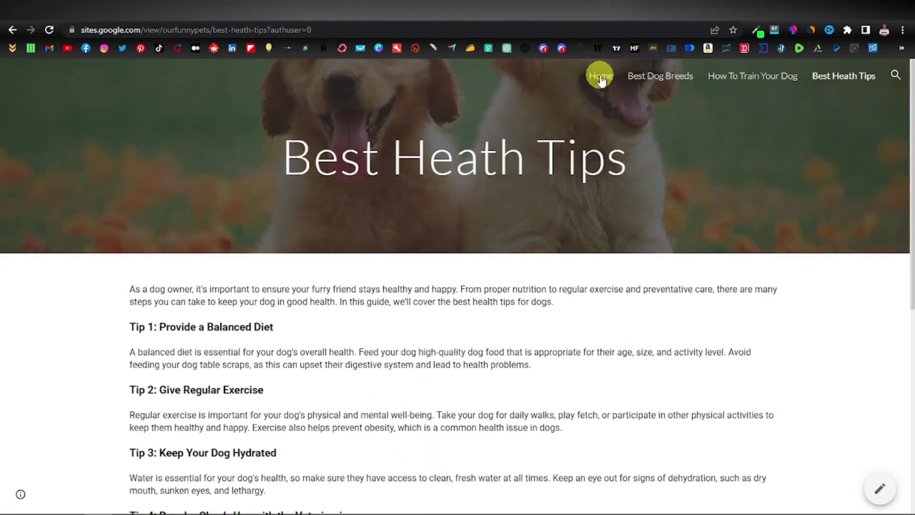
pyautogui.scroll(-1, 570, 265)
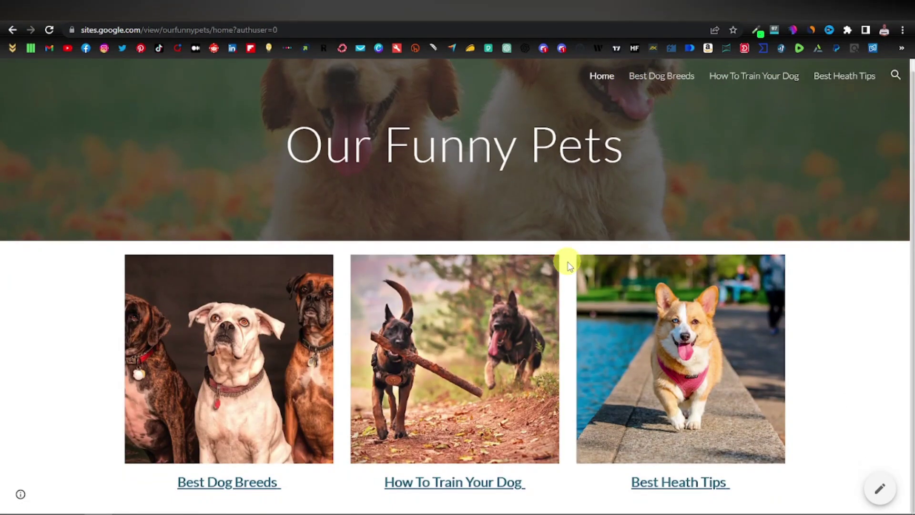
pyautogui.scroll(1, 570, 266)
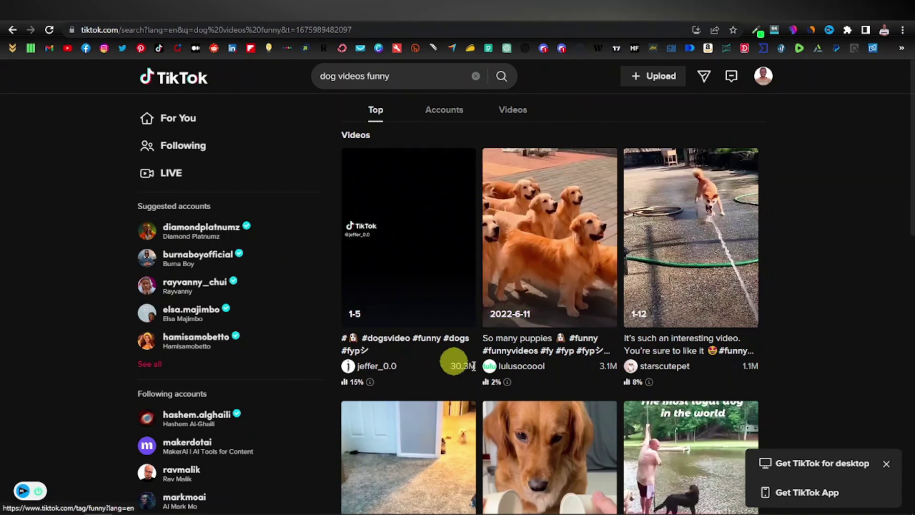
# In TikTok's "dog videos funny" search results, browse the videos and copy the link address of the "So many puppies" video
pyautogui.scroll(-3, 488, 277)
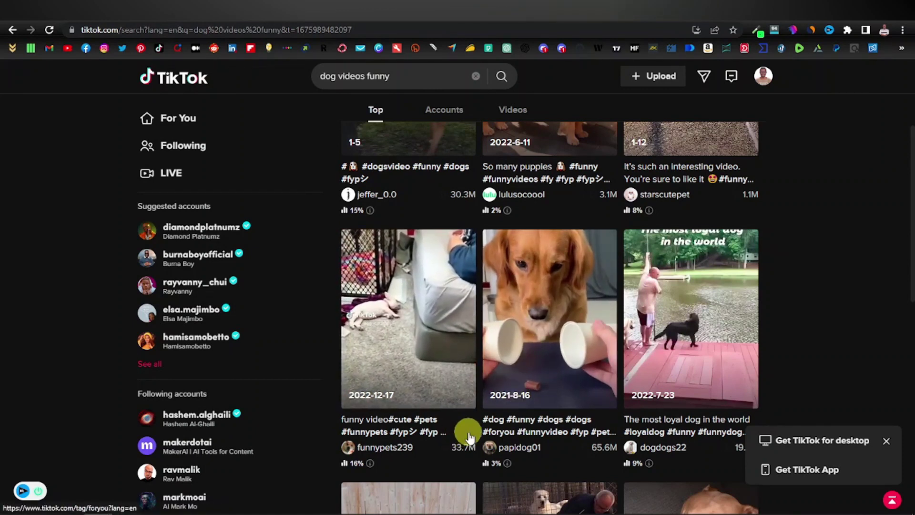
pyautogui.scroll(-1, 472, 433)
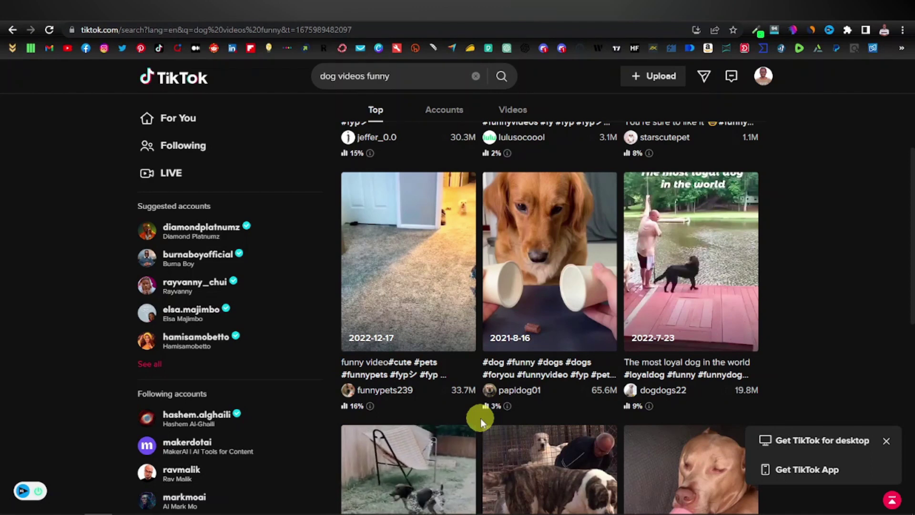
pyautogui.scroll(5, 480, 418)
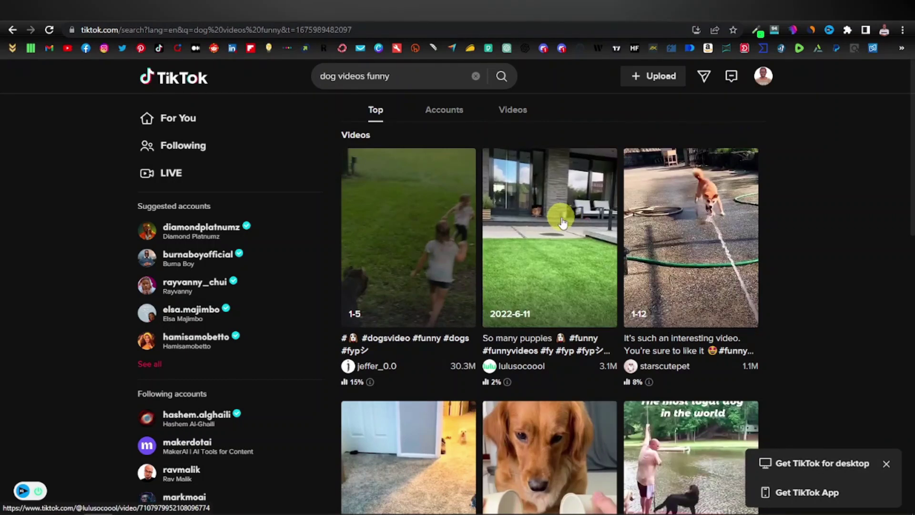
pyautogui.rightClick(541, 229)
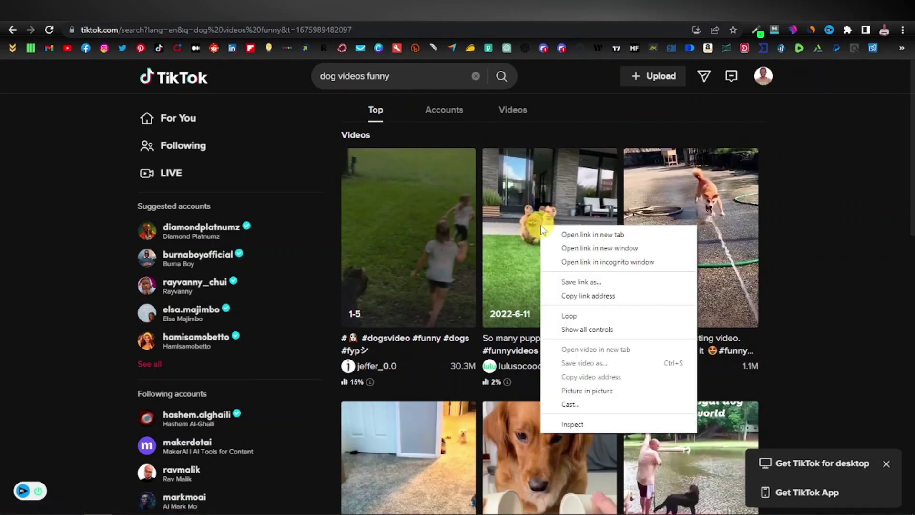
pyautogui.click(602, 296)
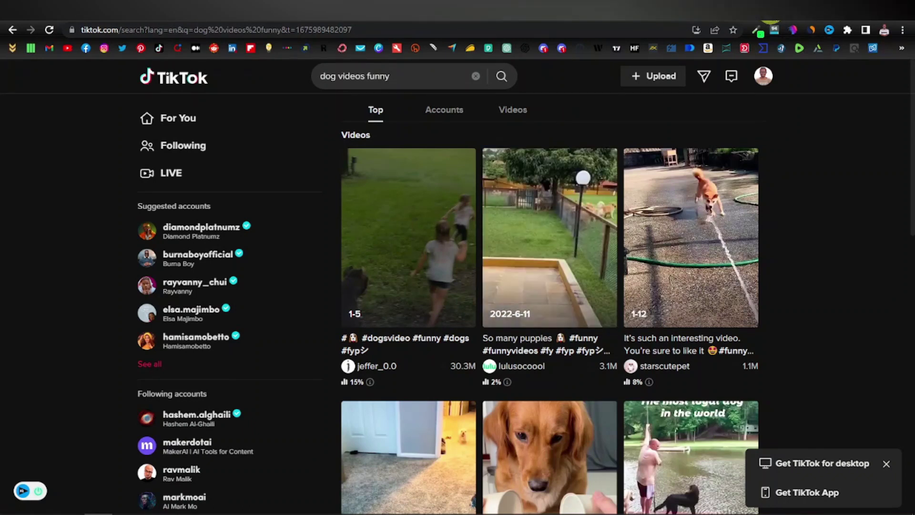
# Open the ssstik.io TikTok downloader in a new browser tab
pyautogui.hotkey('ctrl', 't')
pyautogui.write('sss')
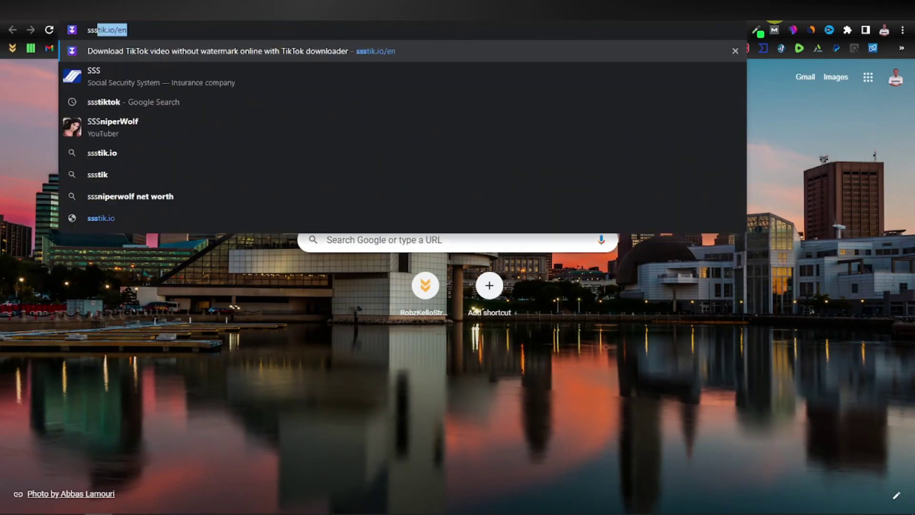
pyautogui.press('Return')
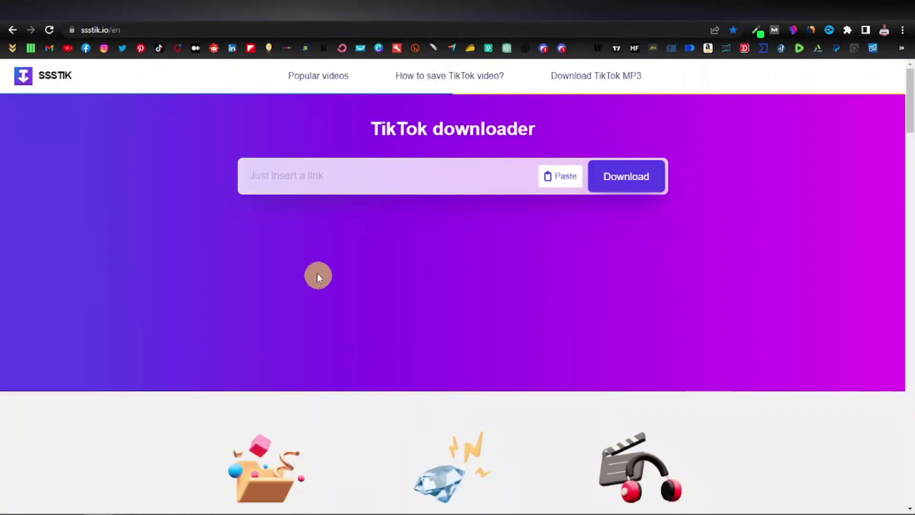
# Paste the copied TikTok video link into the downloader and download the "So many puppies" video without watermark
pyautogui.rightClick(343, 176)
pyautogui.click(411, 265)
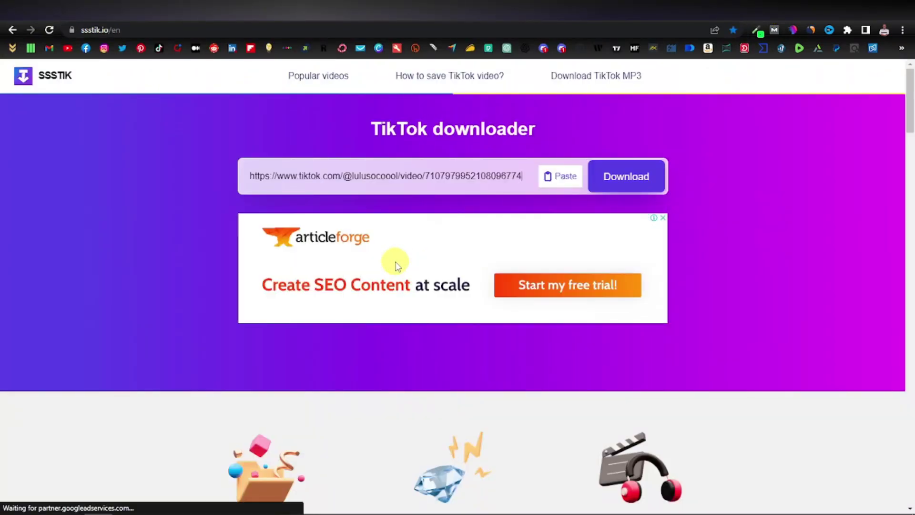
pyautogui.click(626, 186)
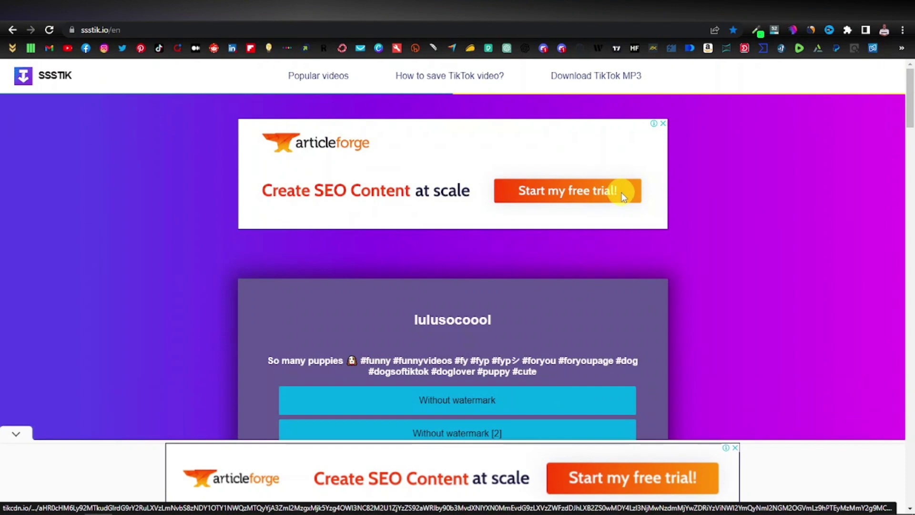
pyautogui.click(421, 231)
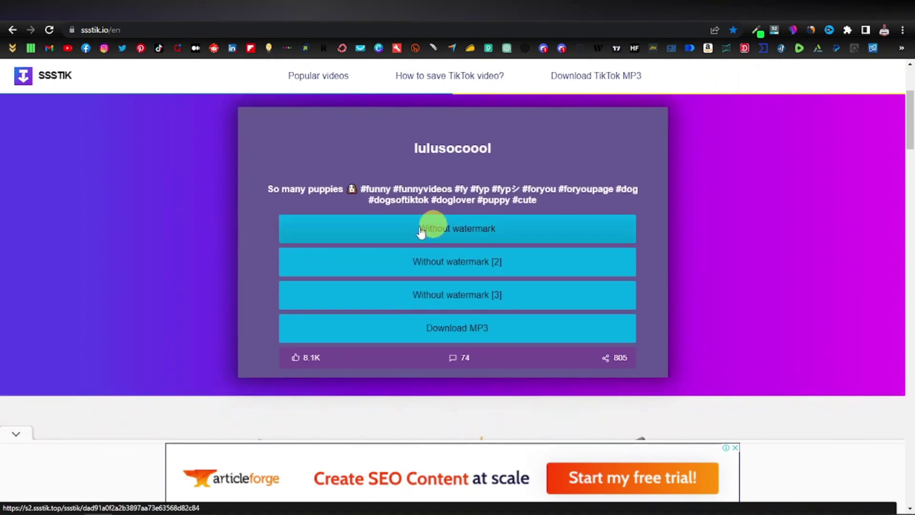
pyautogui.click(480, 233)
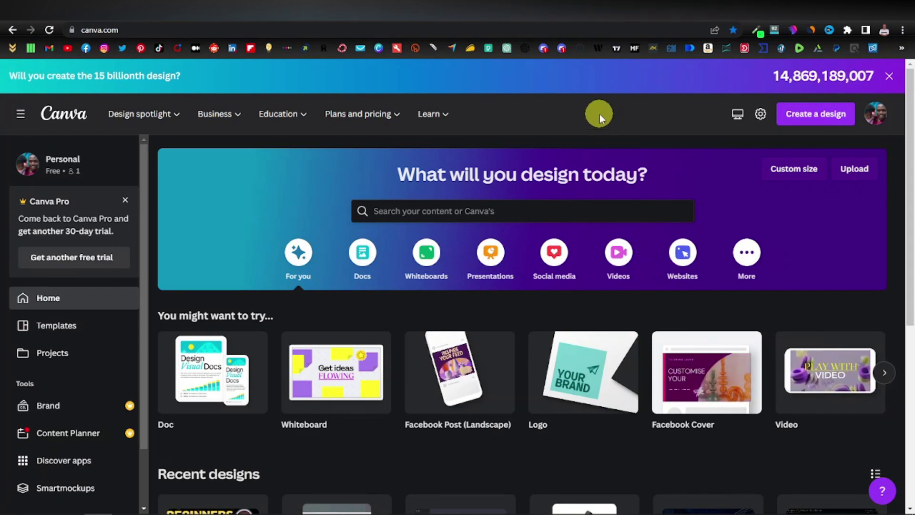
# In Canva, create a blank 1080 × 1920 px Mobile Video design and upload the downloaded TikTok dog videos to it
pyautogui.click(885, 376)
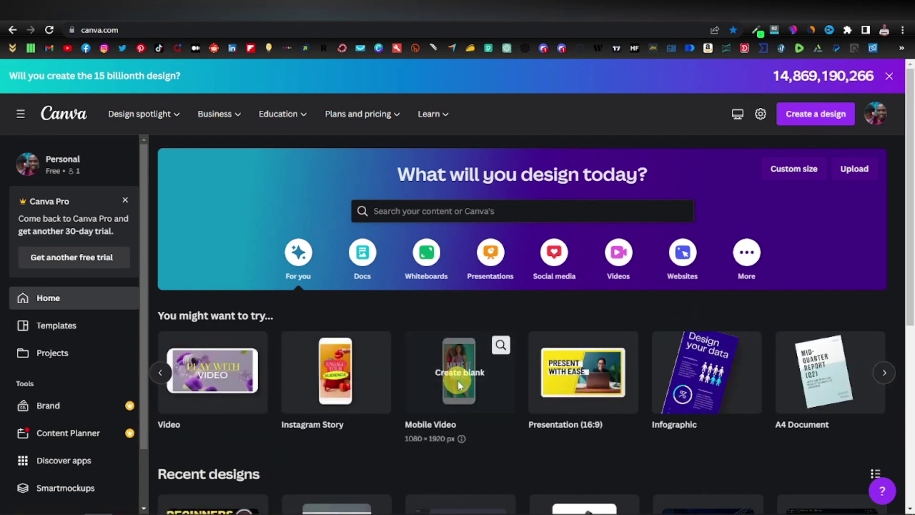
pyautogui.click(459, 392)
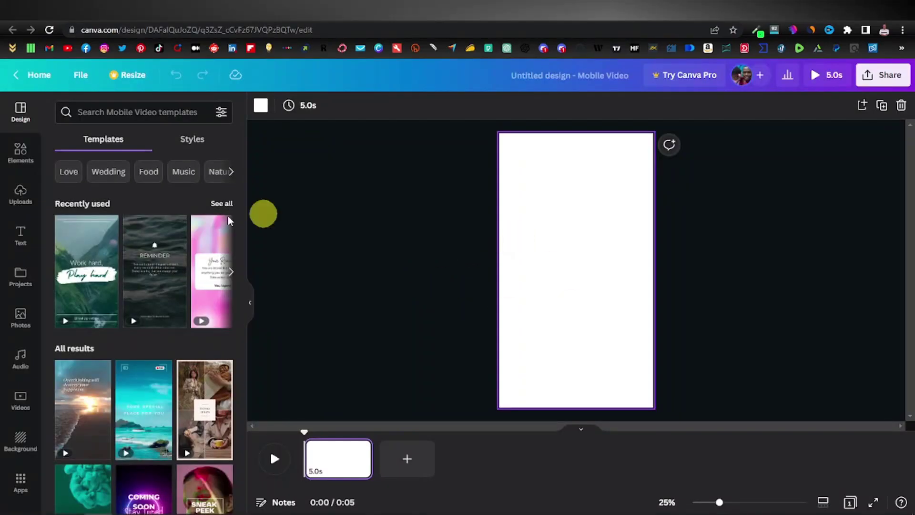
pyautogui.click(20, 193)
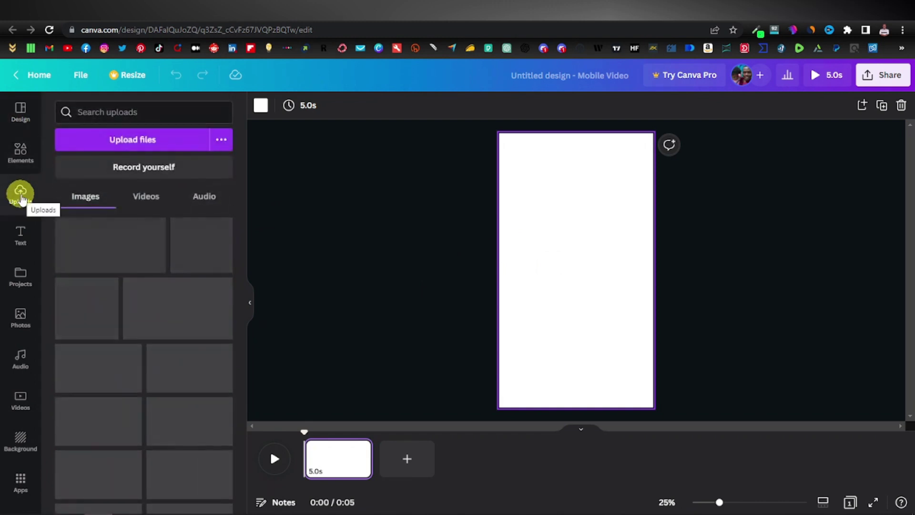
pyautogui.click(145, 139)
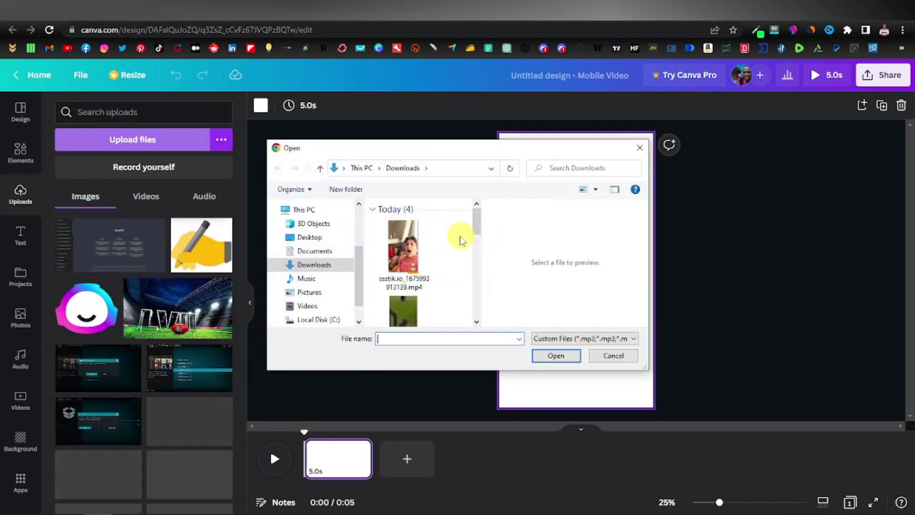
pyautogui.moveTo(438, 241); pyautogui.dragTo(128, 299)
pyautogui.click(614, 355)
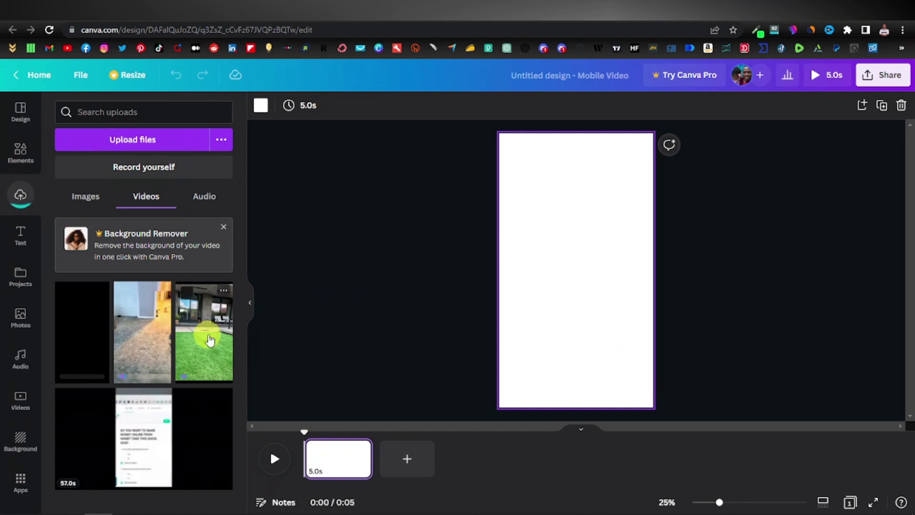
# Place the uploaded green lawn video on the blank page and enlarge it to fill the whole page
pyautogui.moveTo(578, 271); pyautogui.dragTo(576, 271)
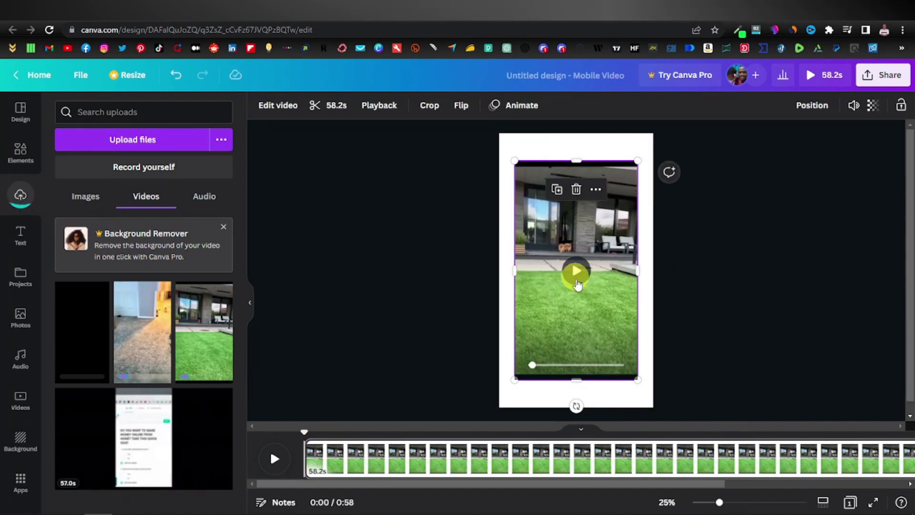
pyautogui.moveTo(576, 300); pyautogui.dragTo(589, 286)
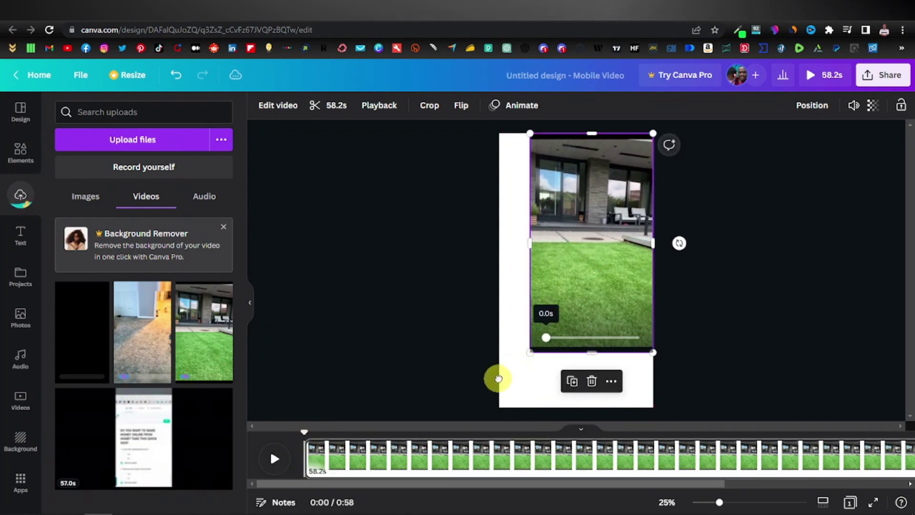
pyautogui.moveTo(530, 352); pyautogui.dragTo(498, 406)
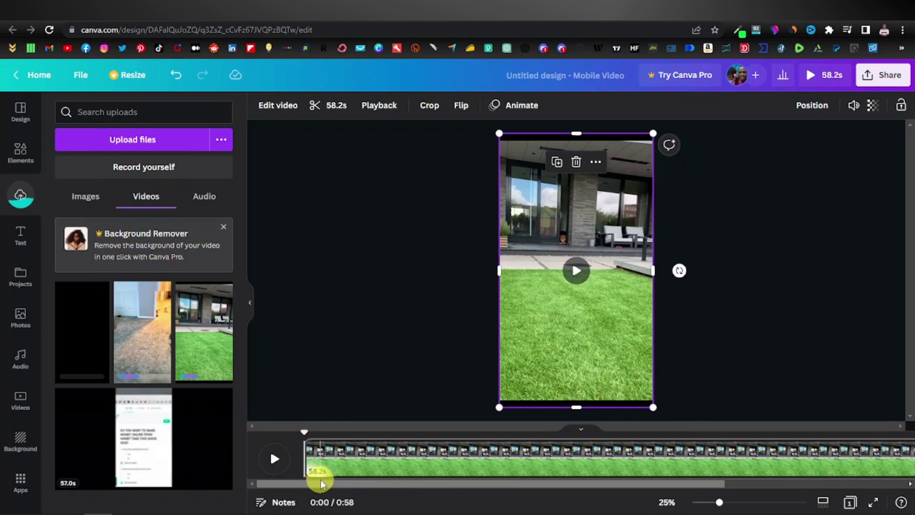
# Split the lawn video page at 0:12 on the timeline and delete the part after the split
pyautogui.moveTo(489, 313)
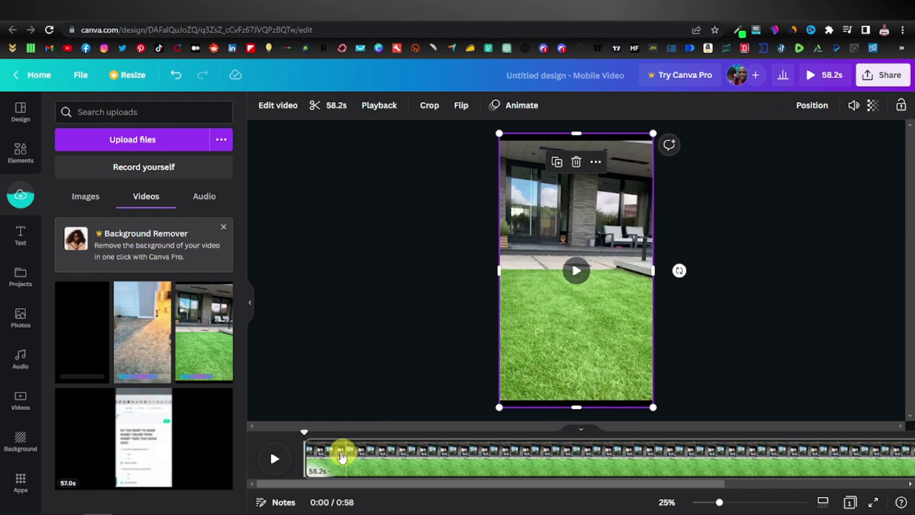
pyautogui.click(305, 433)
pyautogui.moveTo(309, 433); pyautogui.dragTo(482, 427)
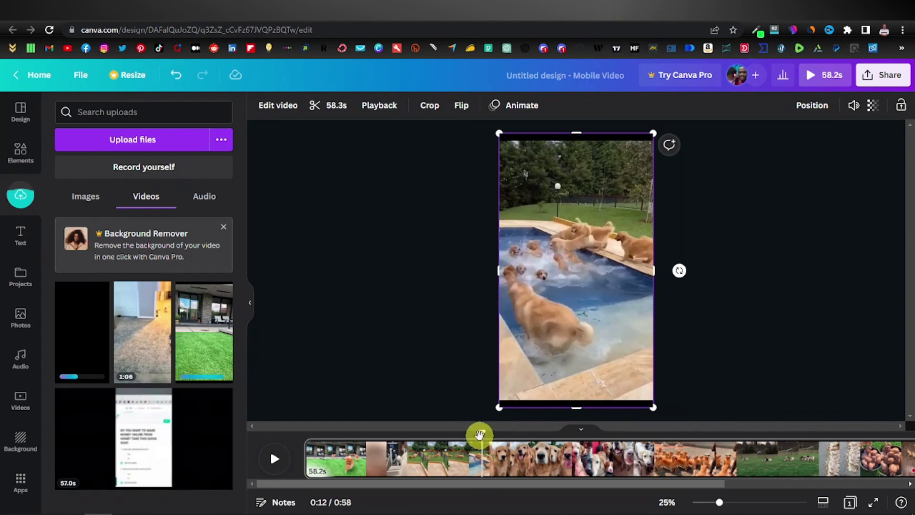
pyautogui.rightClick(482, 456)
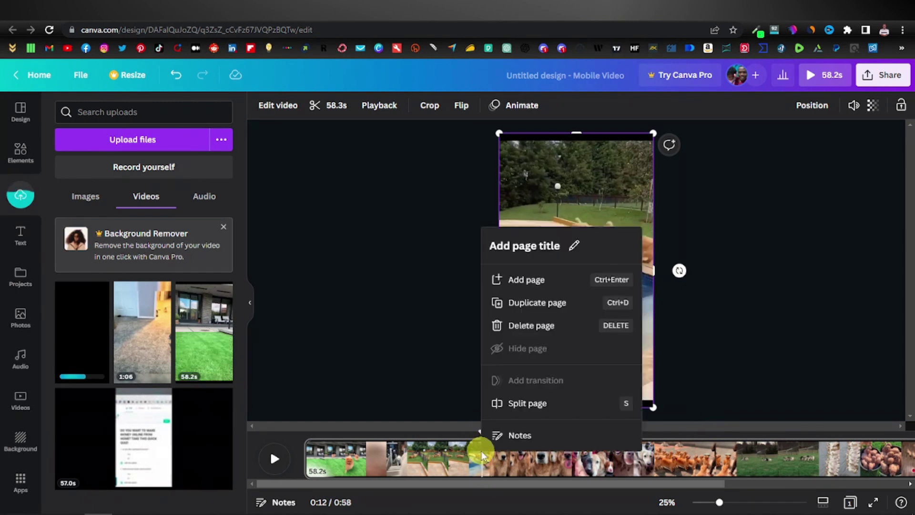
pyautogui.click(538, 413)
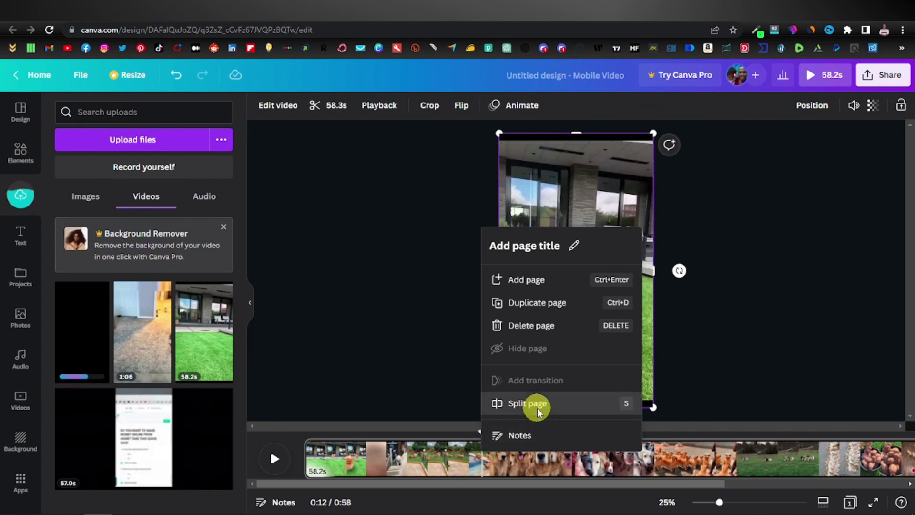
pyautogui.rightClick(423, 456)
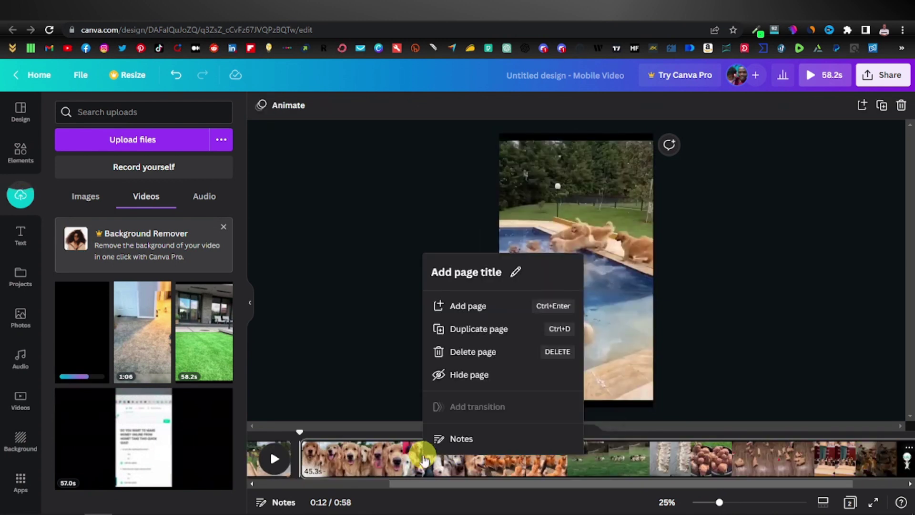
pyautogui.click(490, 353)
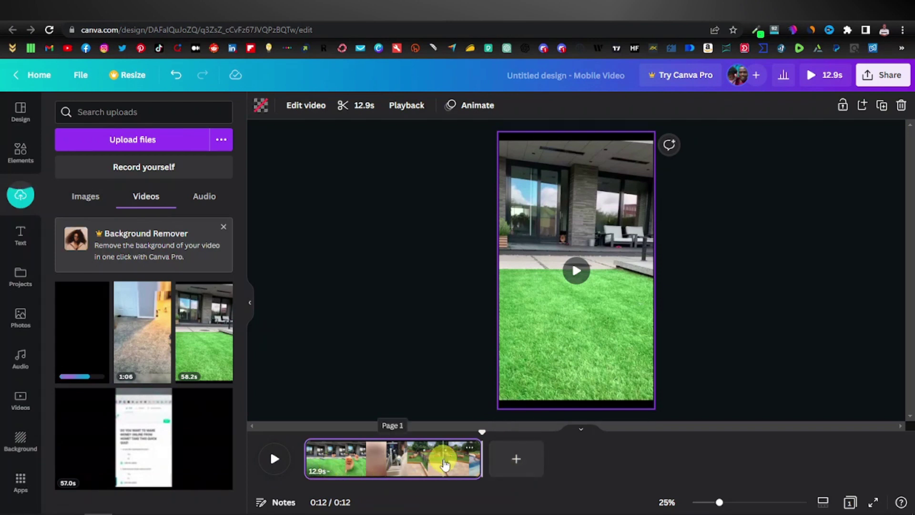
# Add a second page, place the 1:06 carpet-floor dog video on it and enlarge it to fill the page
pyautogui.click(517, 457)
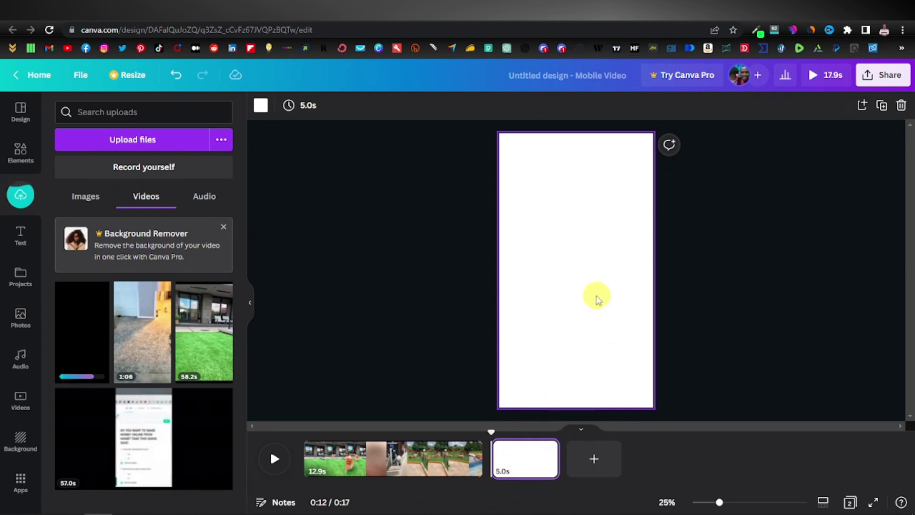
pyautogui.click(143, 340)
pyautogui.click(575, 267)
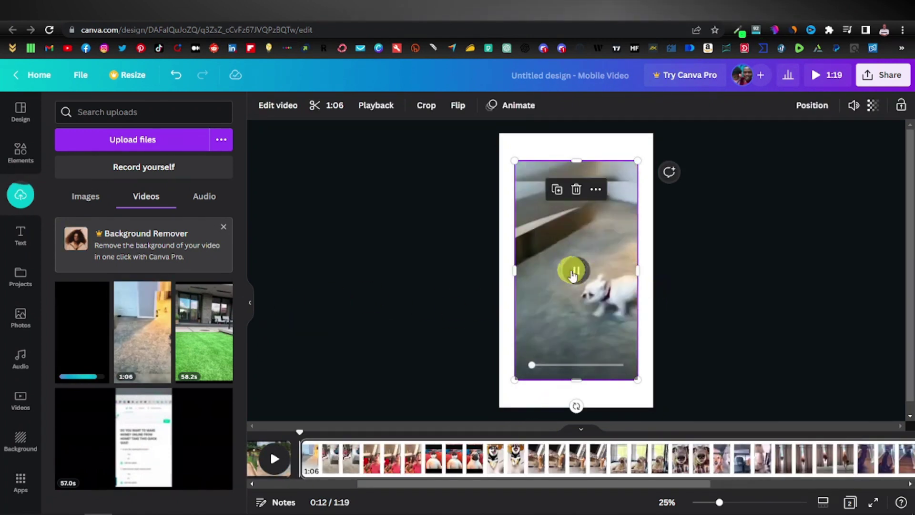
pyautogui.click(575, 271)
pyautogui.moveTo(578, 321); pyautogui.dragTo(590, 291)
pyautogui.moveTo(527, 351); pyautogui.dragTo(499, 407)
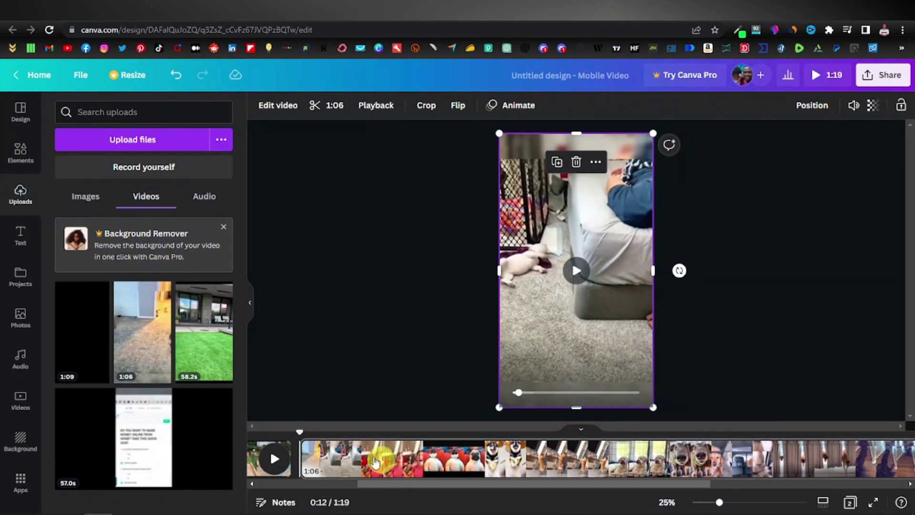
# Split the second page at 0:16 on the timeline and delete the part after the split
pyautogui.moveTo(301, 432); pyautogui.dragTo(354, 430)
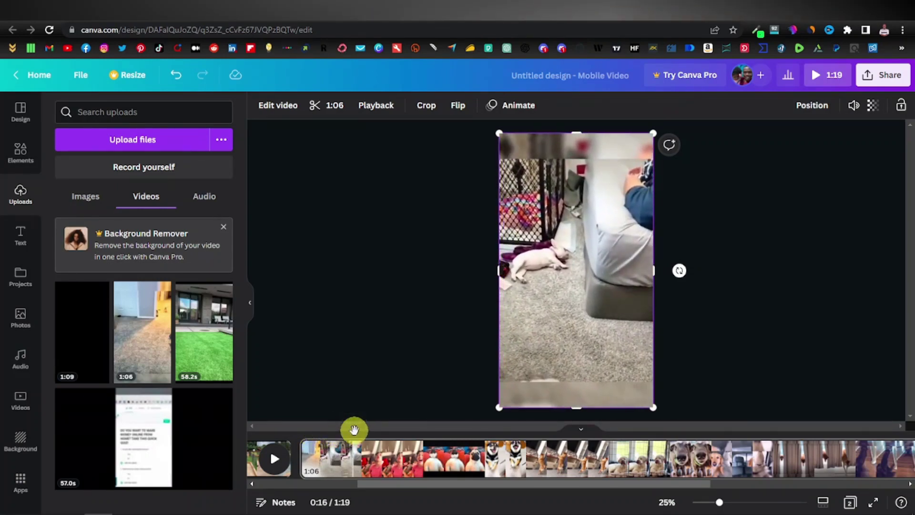
pyautogui.rightClick(356, 460)
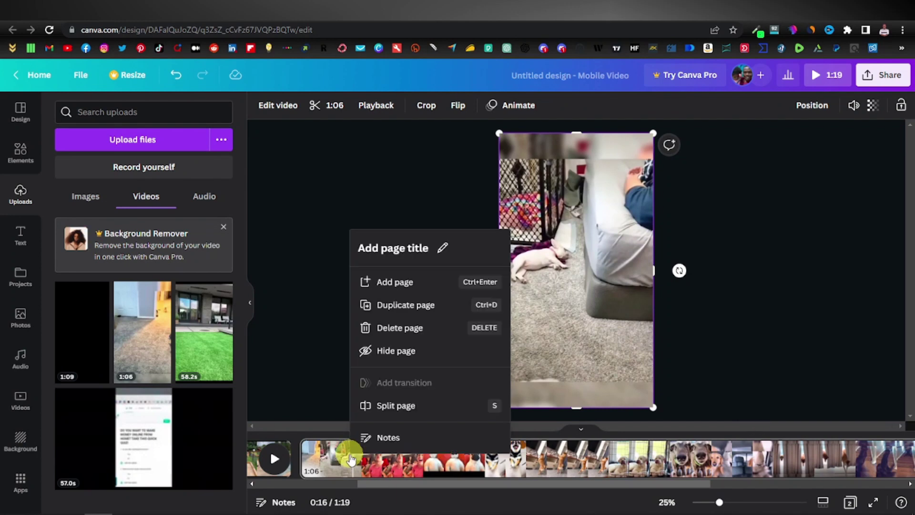
pyautogui.click(411, 415)
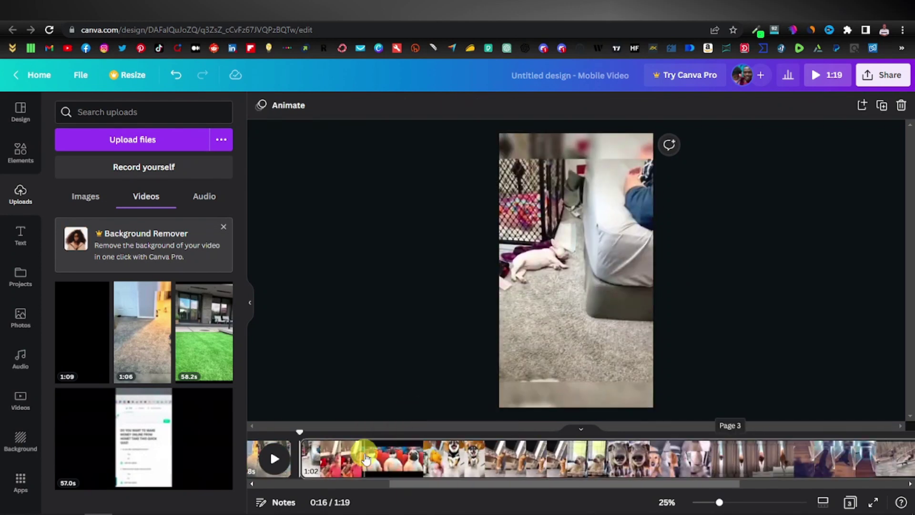
pyautogui.rightClick(366, 458)
pyautogui.click(426, 353)
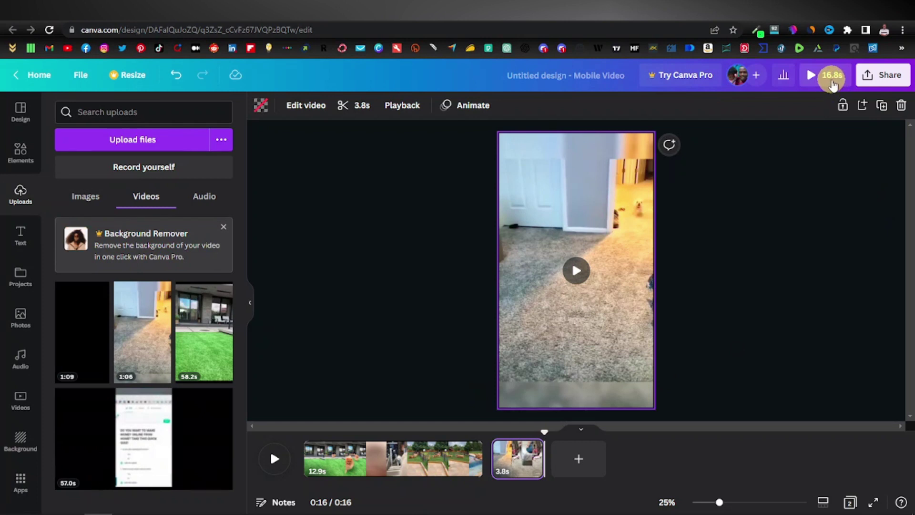
# Add a third page, place the 1:09 uploaded video on it and enlarge it to fill the page
pyautogui.click(583, 463)
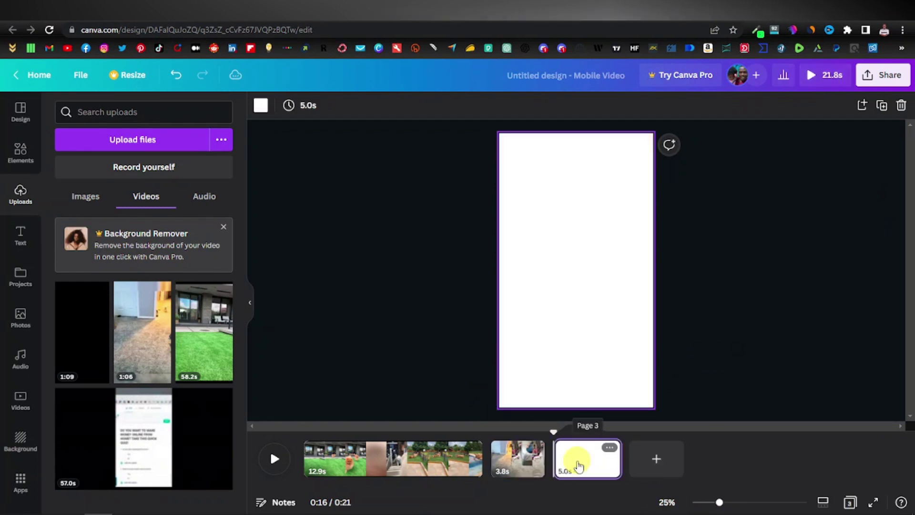
pyautogui.click(90, 328)
pyautogui.click(584, 272)
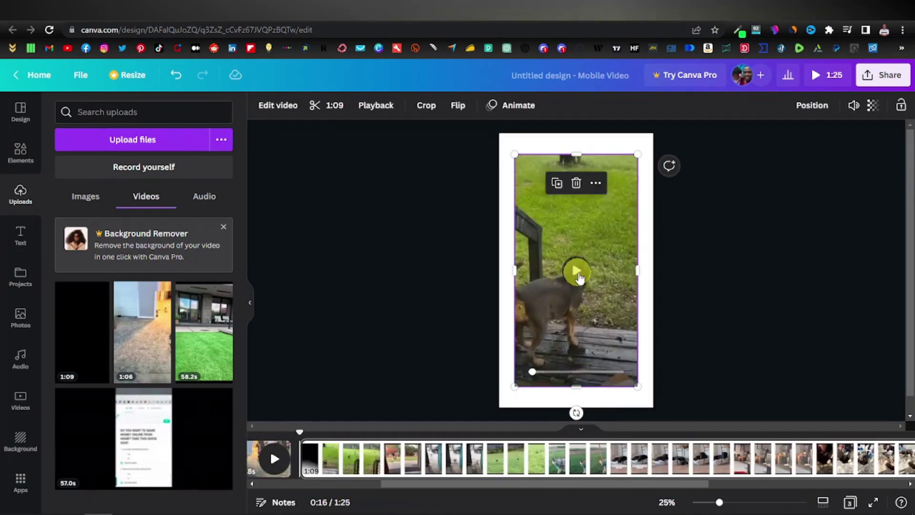
pyautogui.moveTo(582, 272); pyautogui.dragTo(597, 251)
pyautogui.moveTo(528, 366); pyautogui.dragTo(495, 414)
# Split the third page at 0:21 on the timeline and delete the part after the split
pyautogui.moveTo(302, 432); pyautogui.dragTo(368, 429)
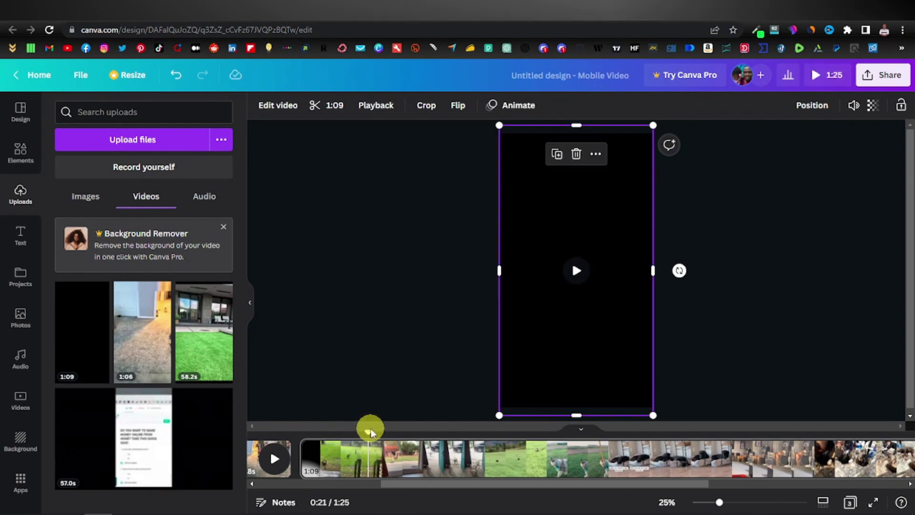
pyautogui.rightClick(370, 456)
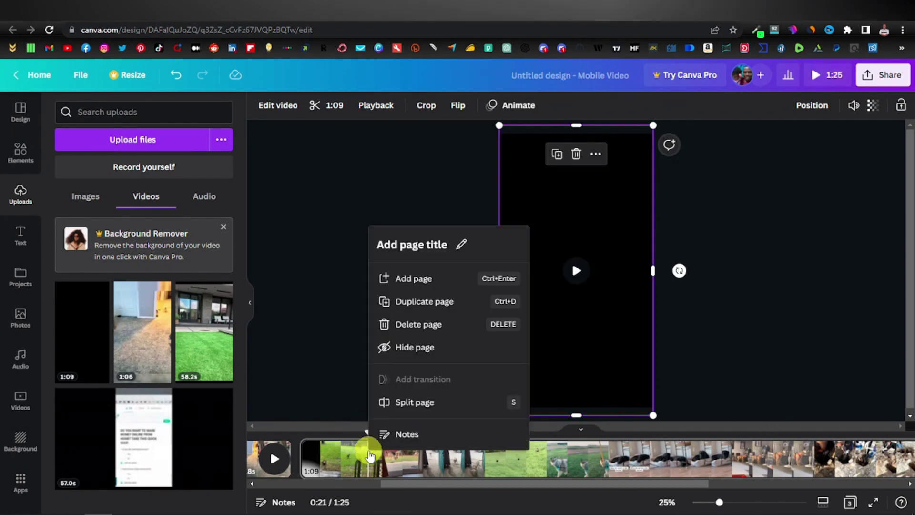
pyautogui.click(422, 401)
pyautogui.rightClick(356, 459)
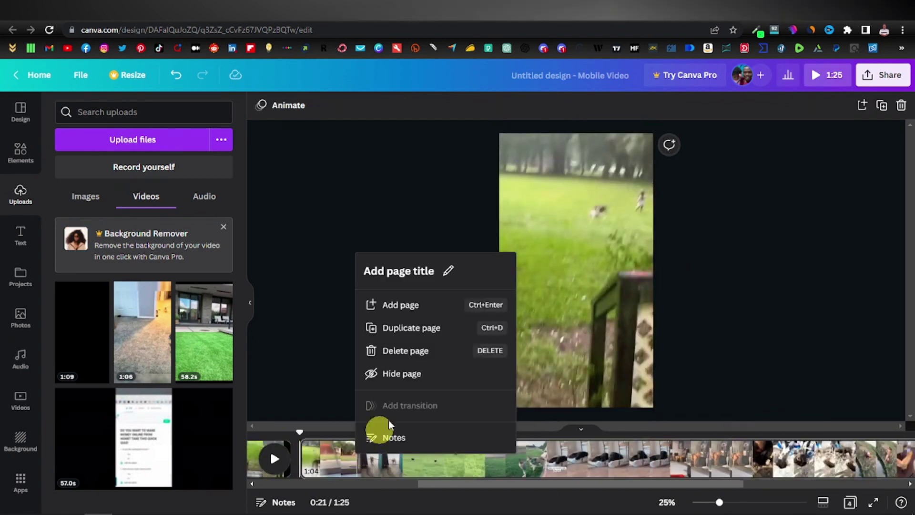
pyautogui.click(419, 349)
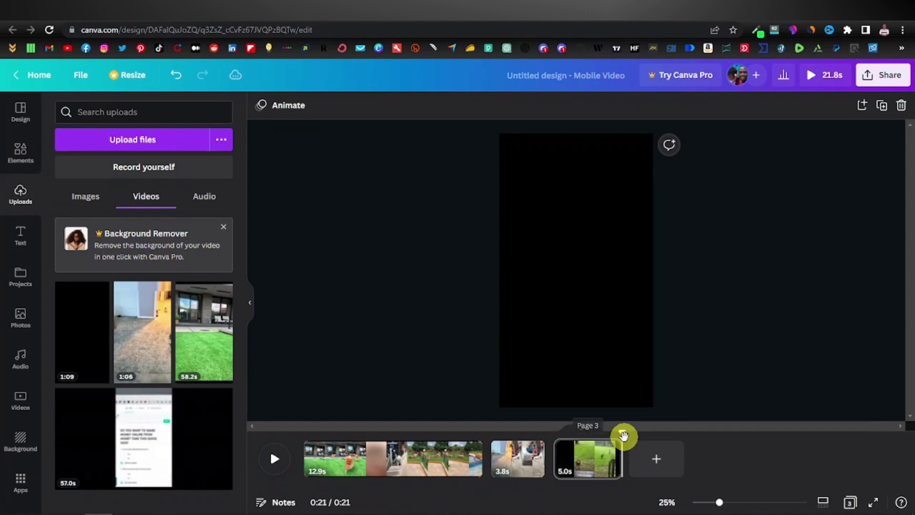
# Return the playhead to the start, title the design "funny dogs" and download all 3 pages as a 1080p MP4 video
pyautogui.moveTo(624, 433); pyautogui.dragTo(239, 438)
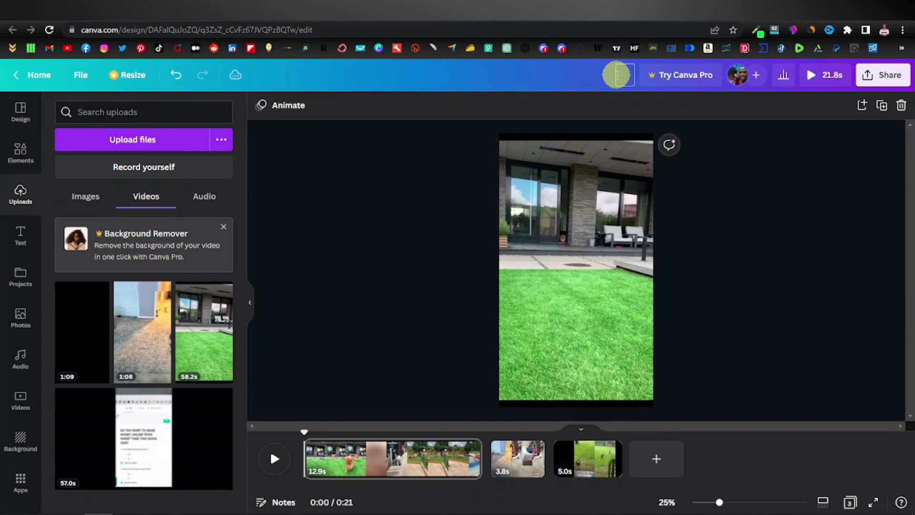
pyautogui.click(883, 75)
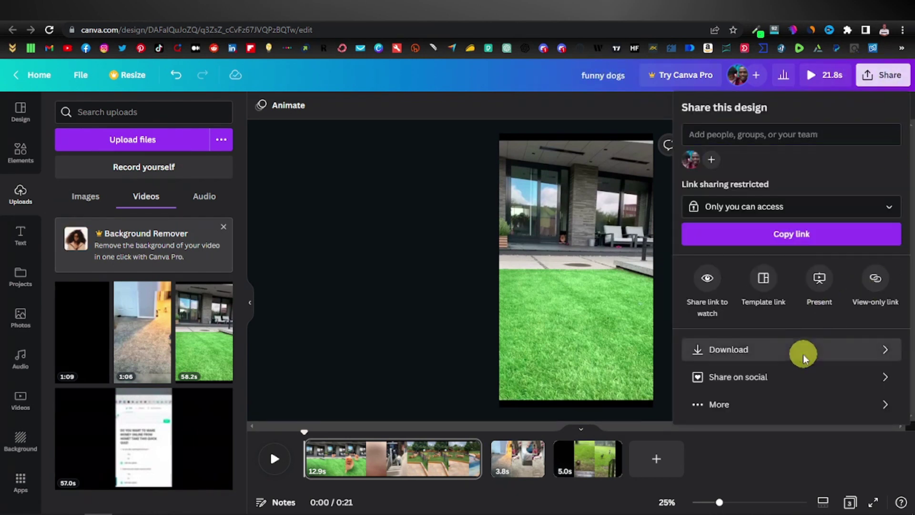
pyautogui.click(802, 354)
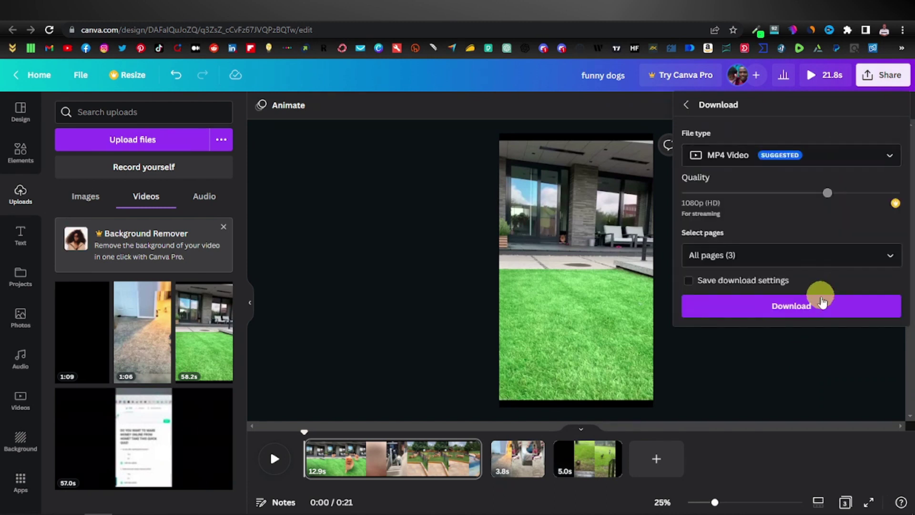
pyautogui.click(816, 305)
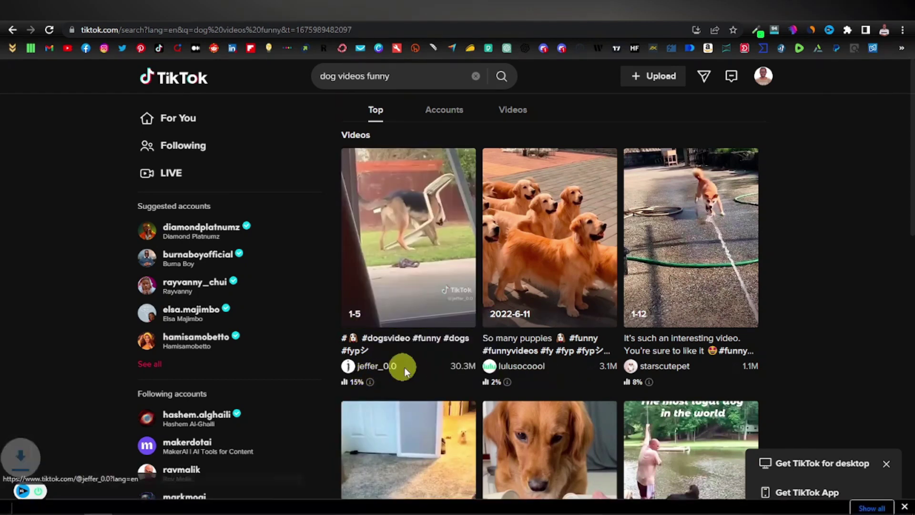
# Look through the TikTok results for "dog videos funny" to examine further clips suitable for compilations
pyautogui.scroll(-3, 549, 370)
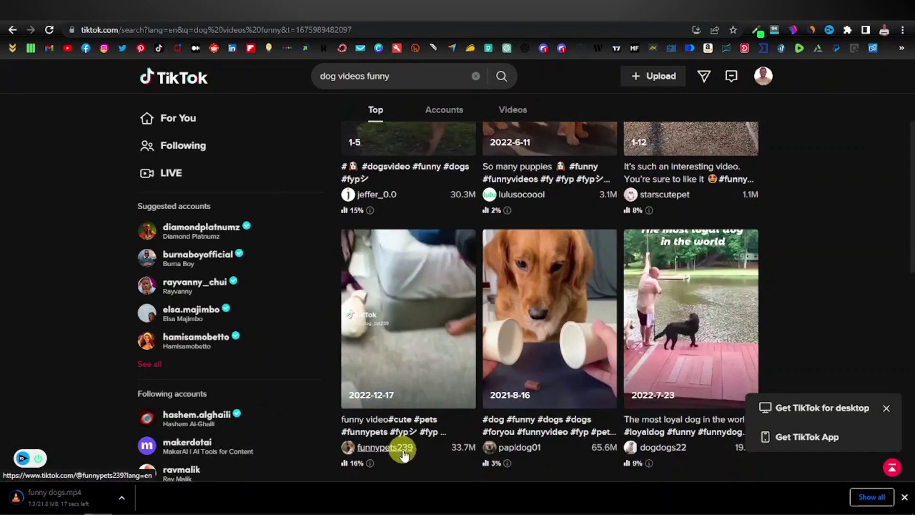
pyautogui.scroll(3, 591, 253)
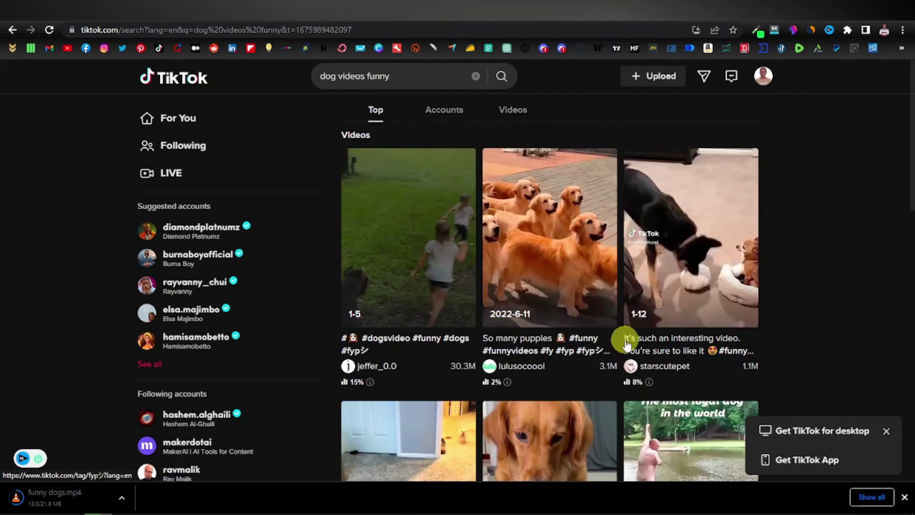
pyautogui.scroll(-6, 572, 327)
pyautogui.scroll(-1, 524, 322)
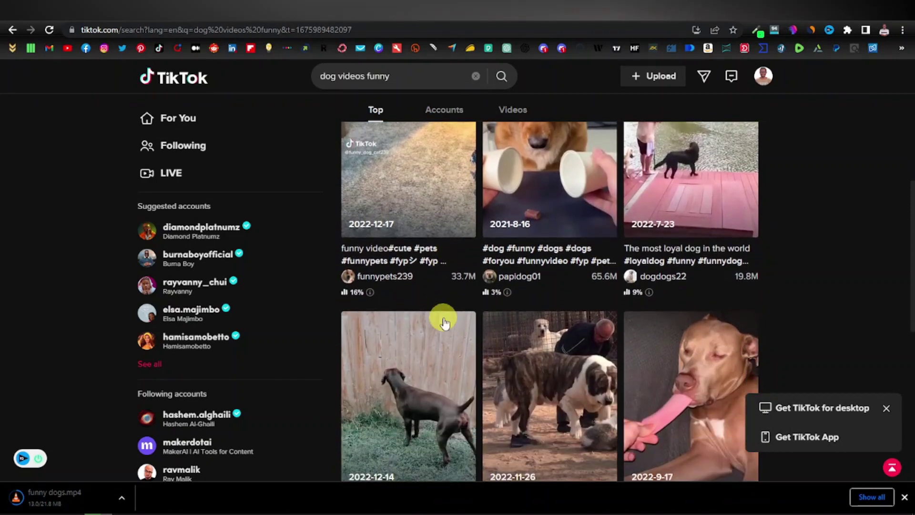
pyautogui.scroll(-1, 486, 310)
pyautogui.scroll(-2, 484, 316)
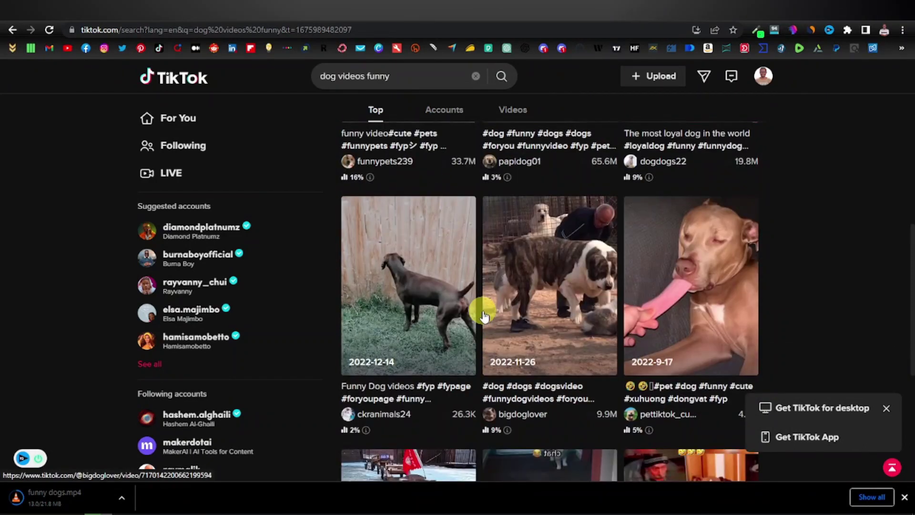
pyautogui.scroll(-5, 483, 315)
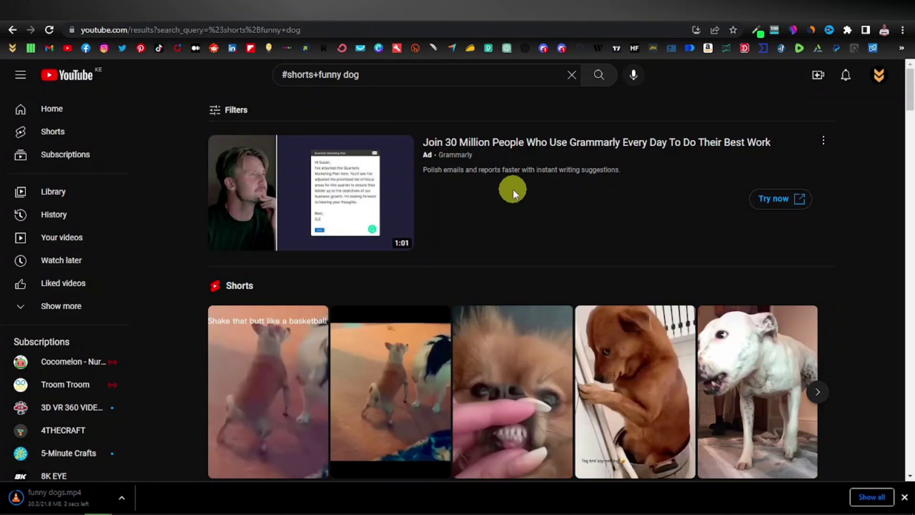
# Switch to the YouTube results for "#shorts+funny dog" and examine the funny dog clips in the Shorts section
pyautogui.scroll(-2, 513, 189)
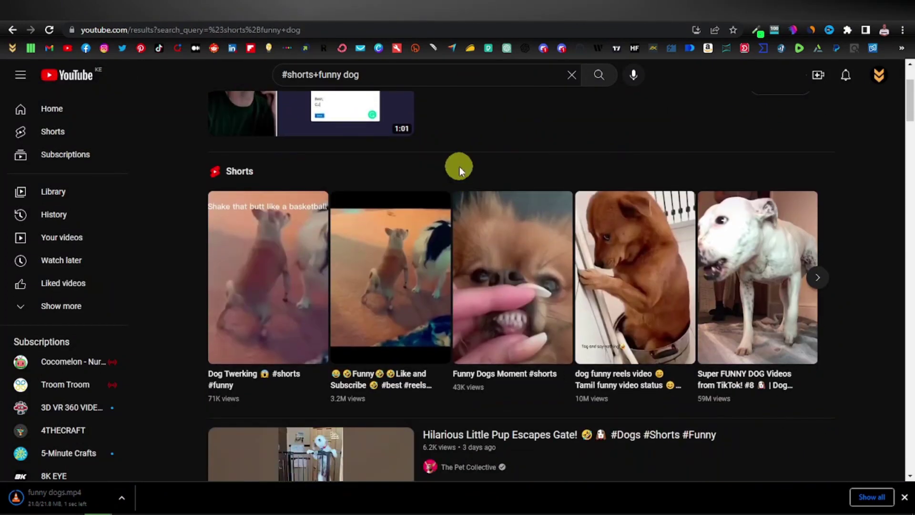
pyautogui.scroll(-1, 458, 179)
pyautogui.scroll(1, 527, 257)
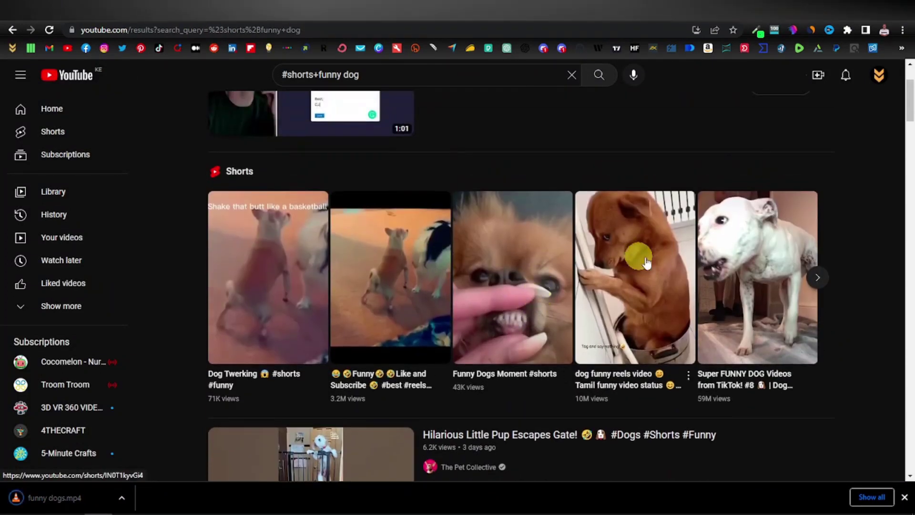